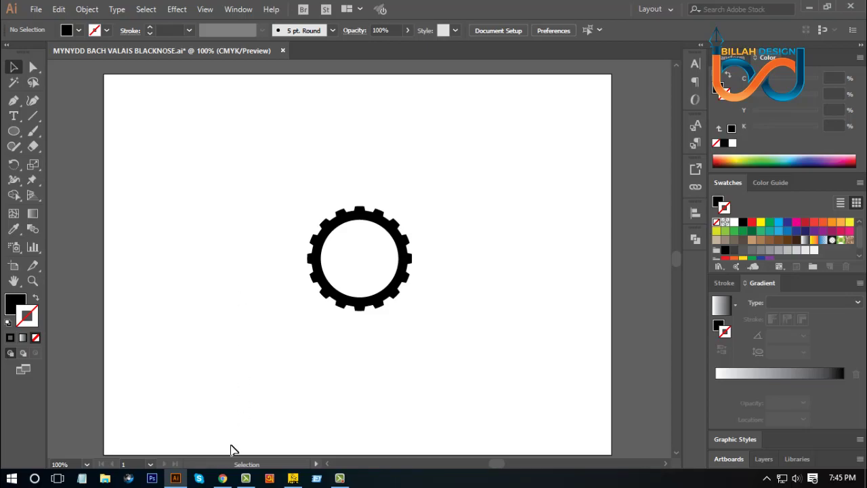
Switch from the Illustrator gear drawing to the YouTube channel's videos page in Chrome.
left_click(222, 479)
Scroll through the channel's logo videos, then return to Illustrator and select the gear.
scroll(284, 297, "up", 3)
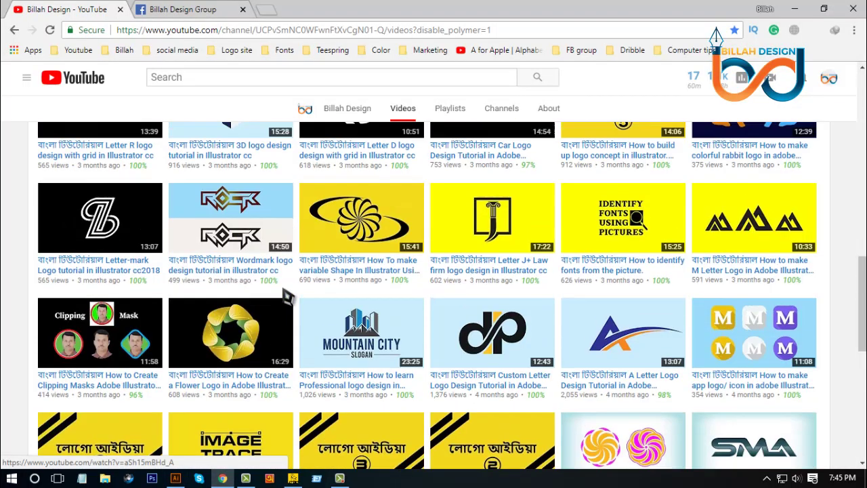
scroll(285, 296, "up", 10)
scroll(261, 294, "down", 2)
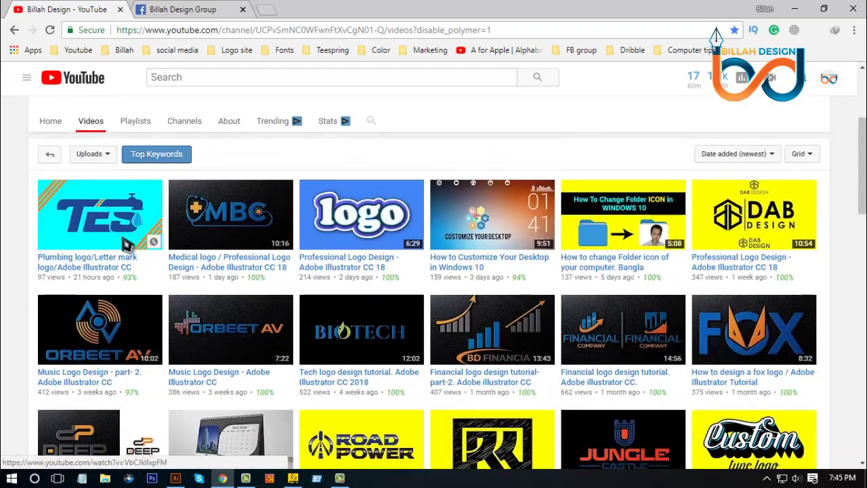
scroll(174, 270, "down", 1)
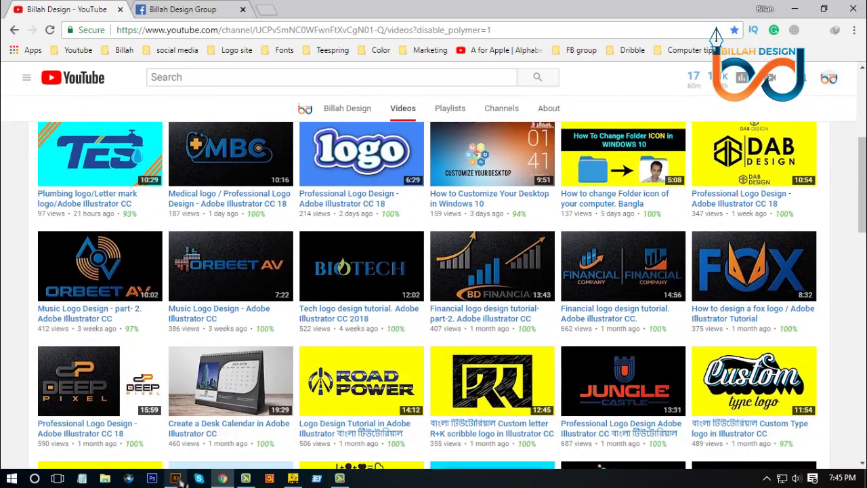
left_click(176, 478)
left_click(347, 238)
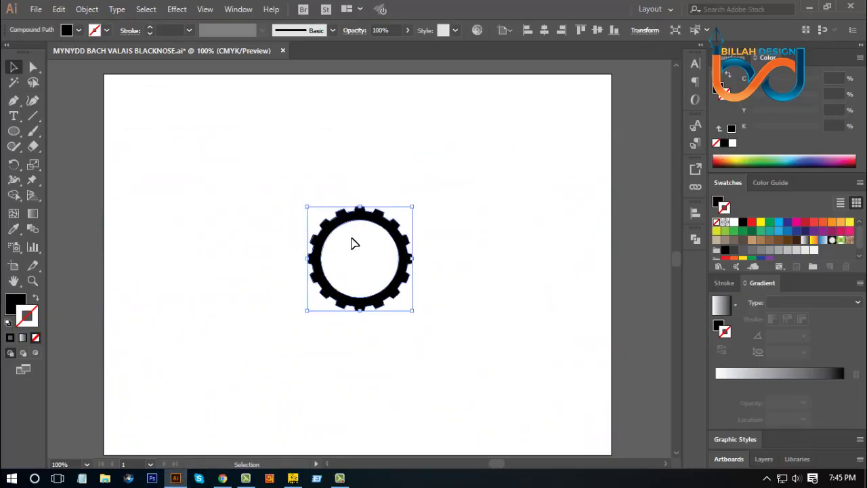
Check the YouTube videos page once more and return to the Illustrator artwork.
left_click(223, 478)
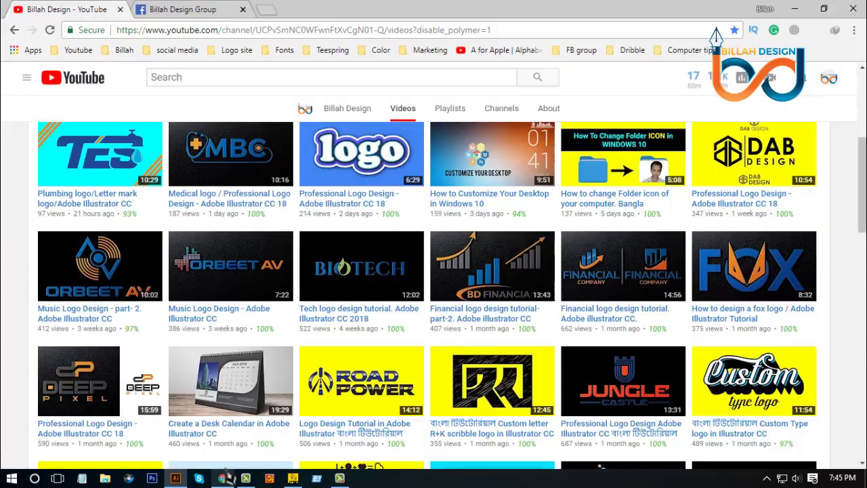
scroll(370, 251, "down", 10)
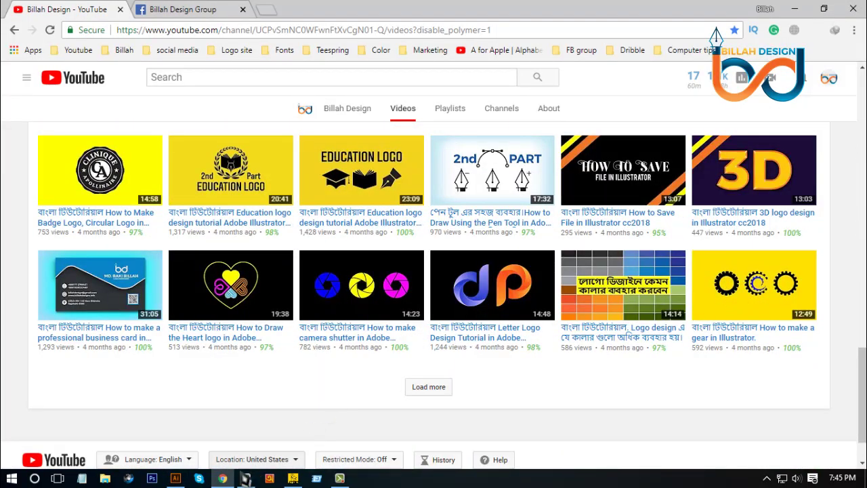
left_click(175, 478)
Draw a circle about 157 pt across from the gear's centre with the Ellipse tool.
left_click(390, 319)
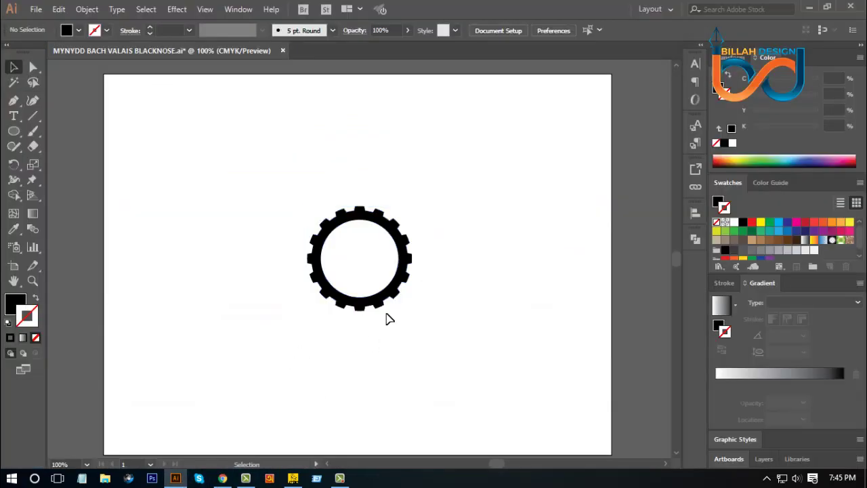
left_click(386, 302)
left_click(442, 349)
left_click(400, 294)
left_click(470, 330)
left_click(14, 131)
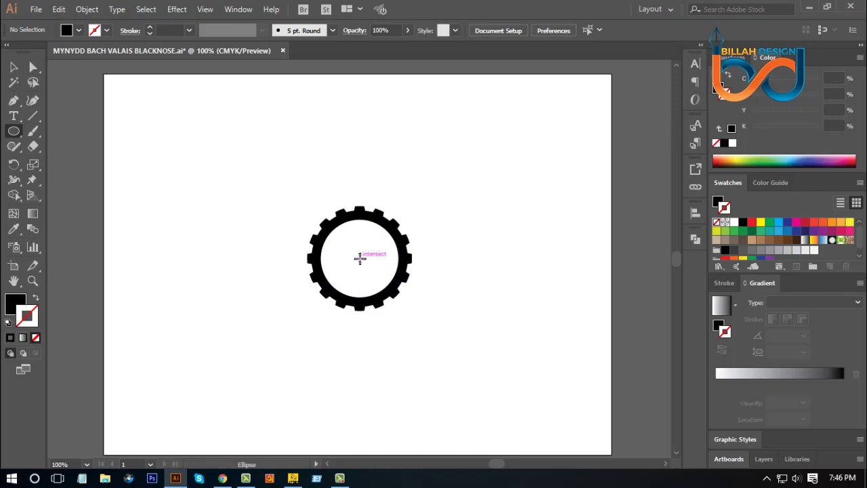
left_click_drag(360, 257, 410, 296)
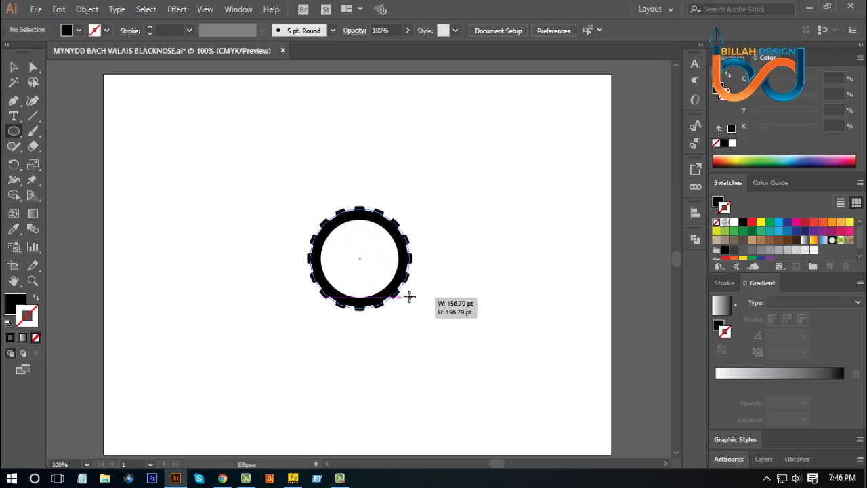
left_click_drag(409, 296, 409, 296)
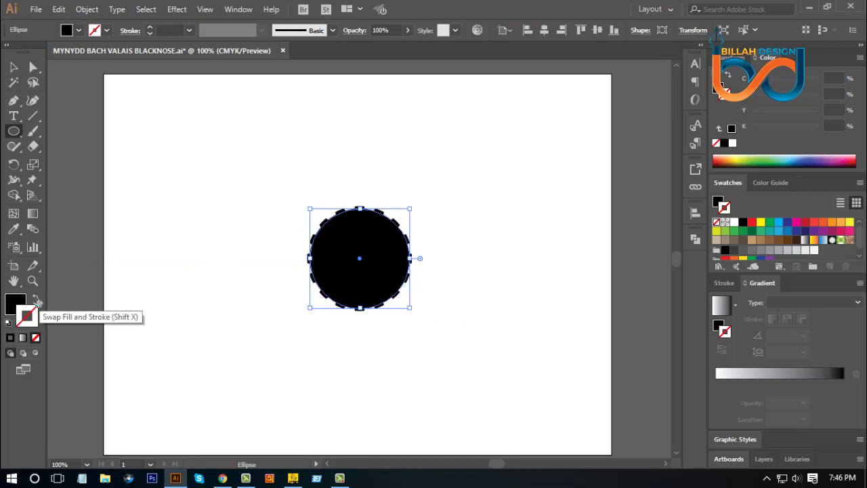
Give the circle no fill and a red stroke, then zoom in.
left_click(36, 300)
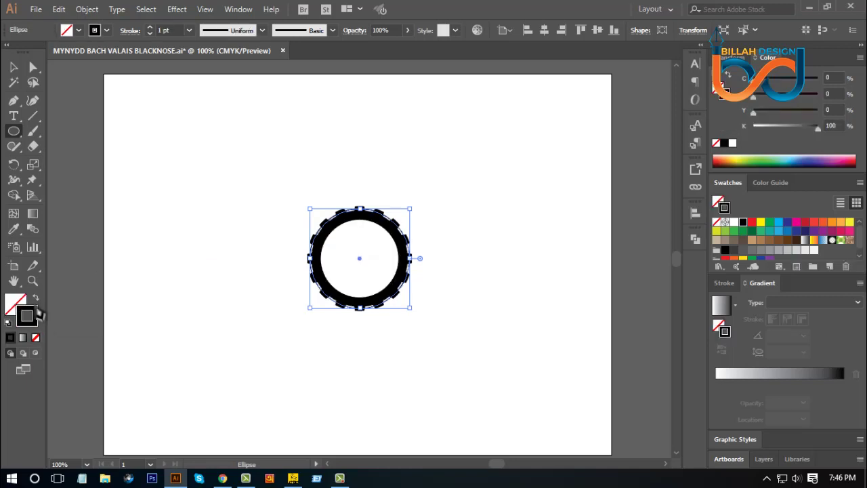
left_click(752, 223)
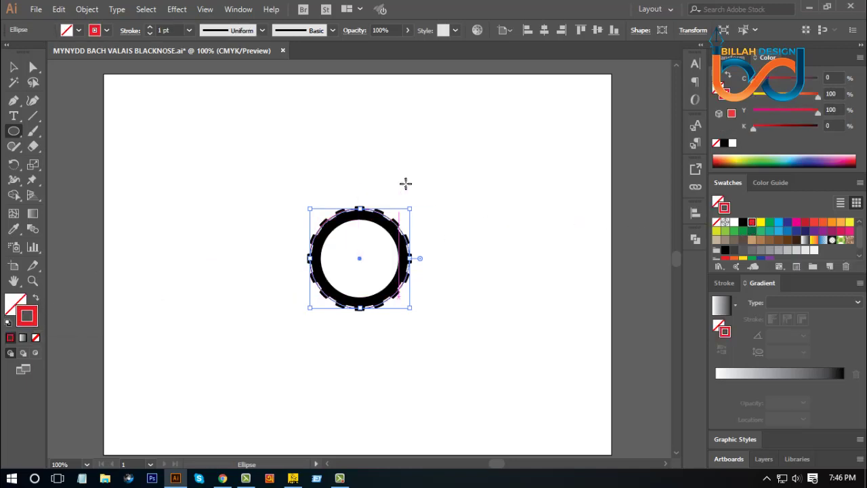
key("ctrl+equal")
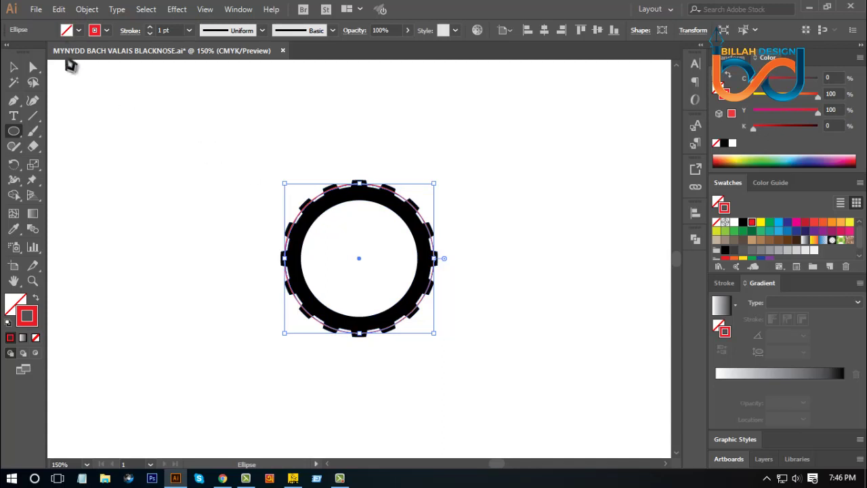
Paste a copy of the red circle in front and shrink it to about 127 pt.
left_click(61, 10)
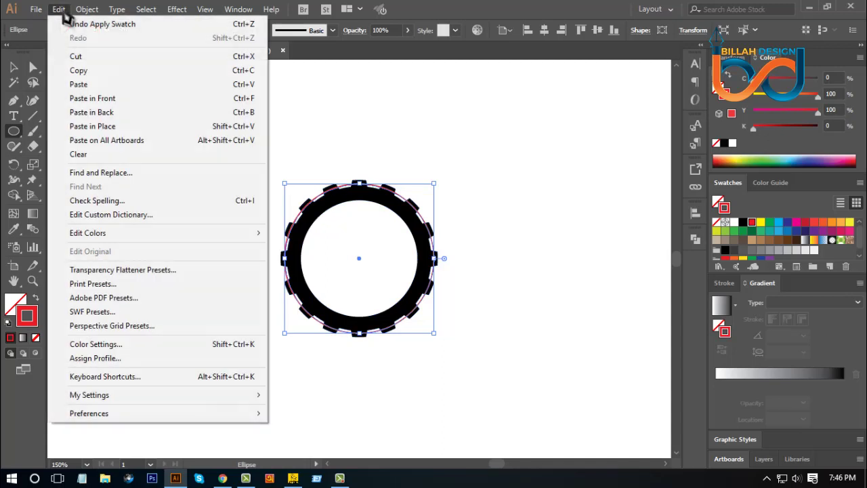
left_click(85, 72)
left_click(61, 11)
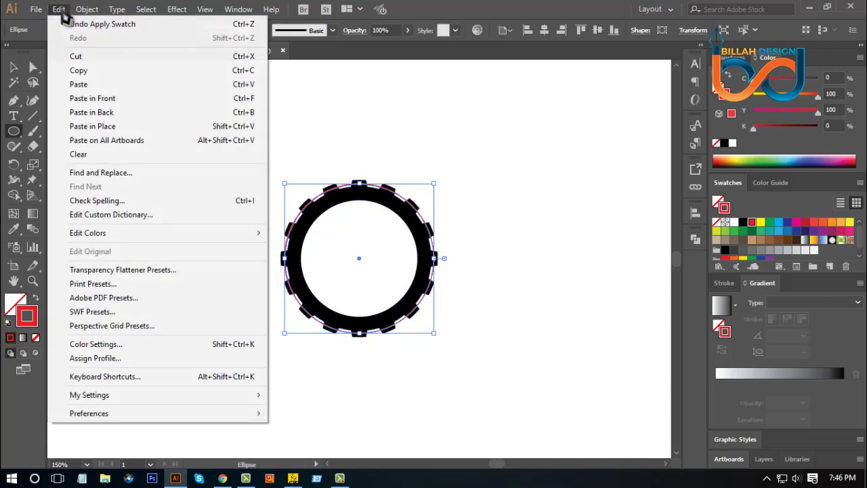
left_click(107, 98)
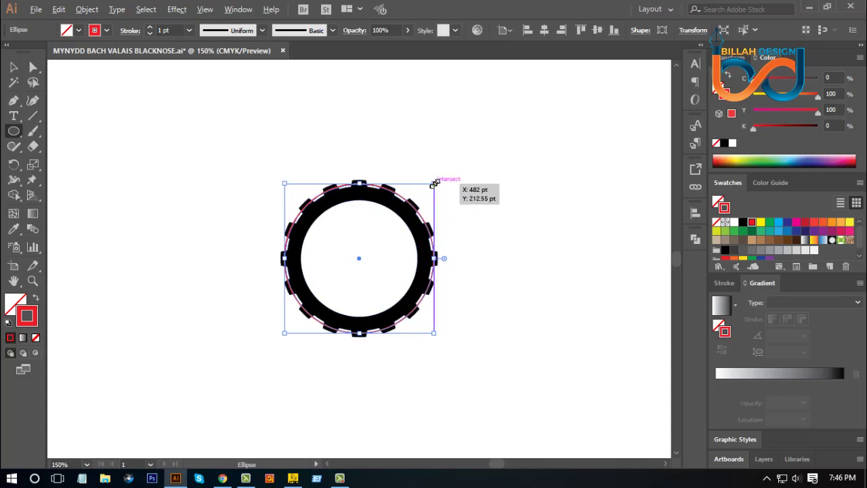
left_click_drag(434, 183, 424, 202)
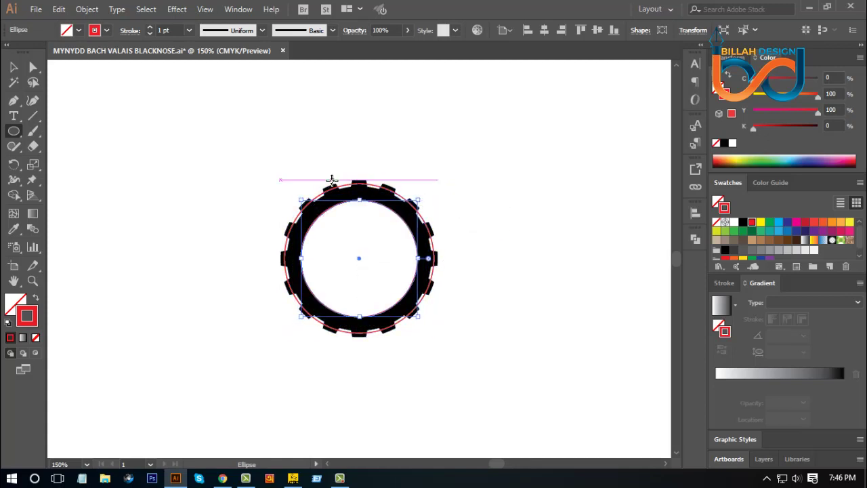
Paste another copy in front and shrink it to about 106 pt around the centre.
left_click(59, 10)
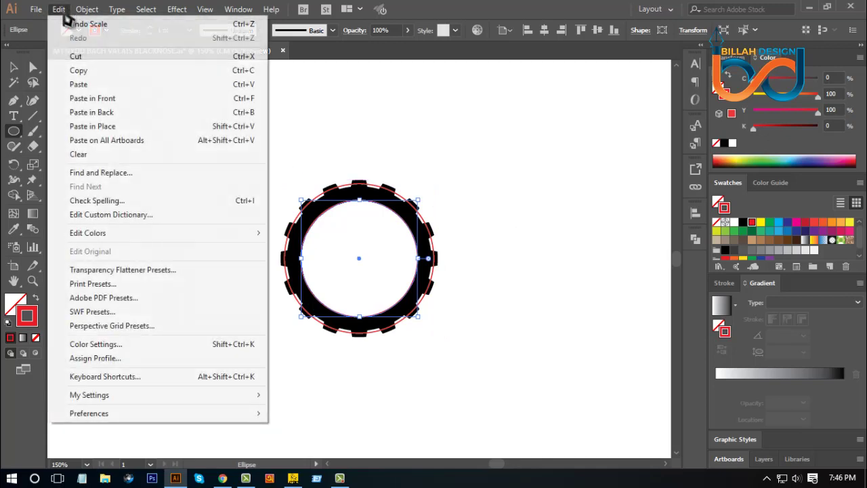
left_click(80, 70)
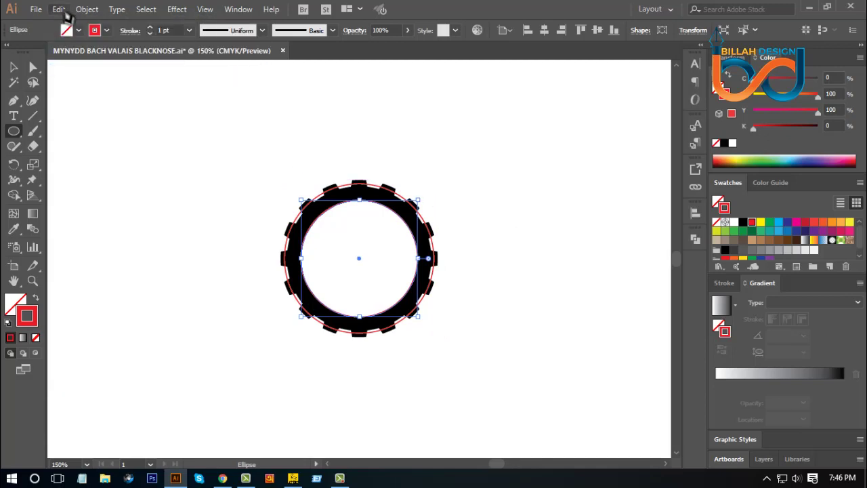
left_click(60, 9)
left_click(108, 98)
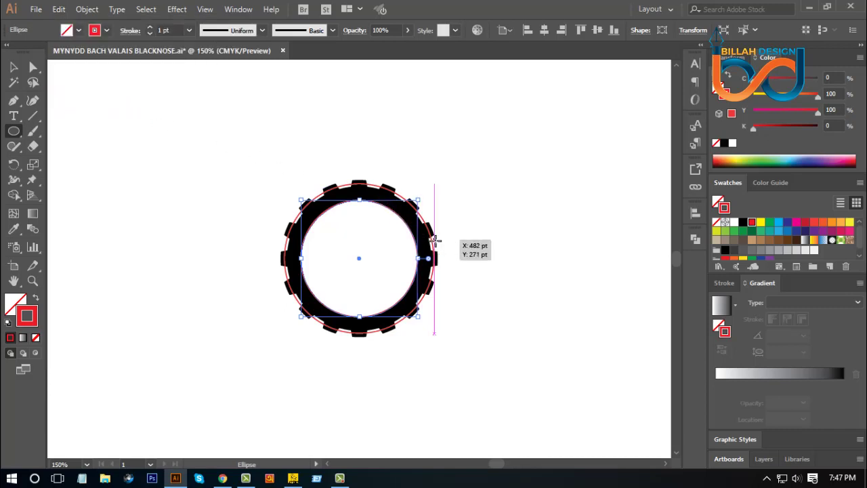
left_click_drag(417, 200, 414, 210)
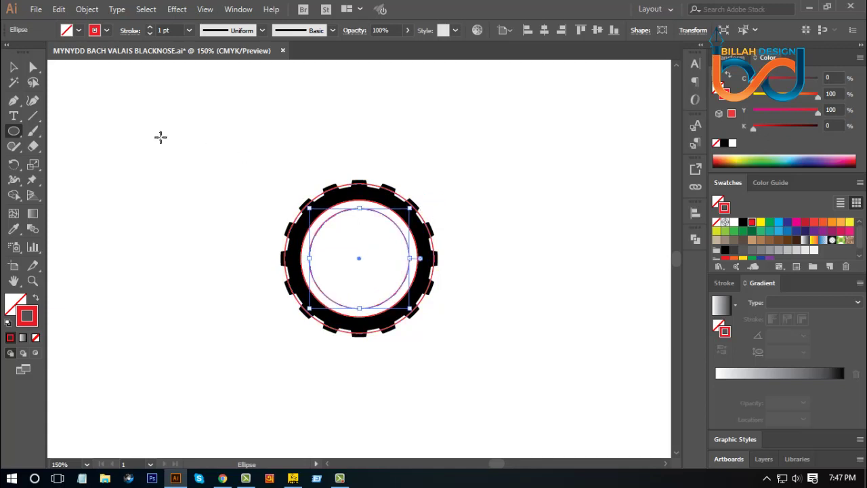
Hide the black gear with Object > Hide > Selection.
key("v")
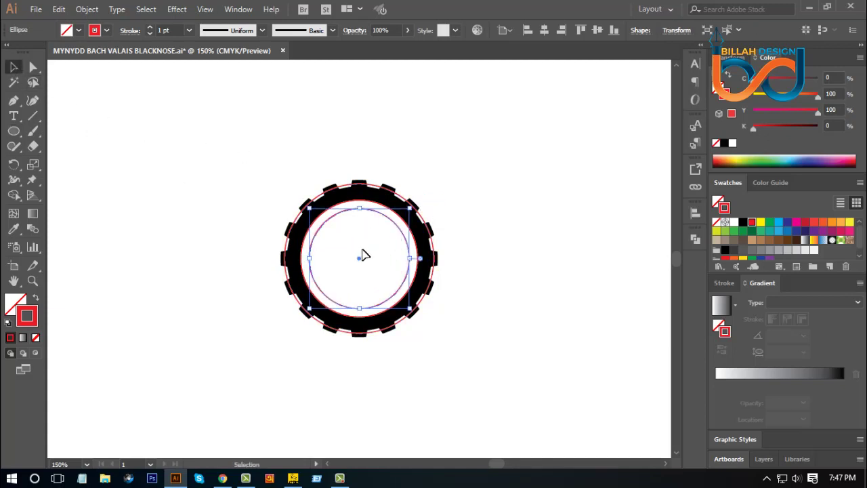
left_click(369, 198, "shift")
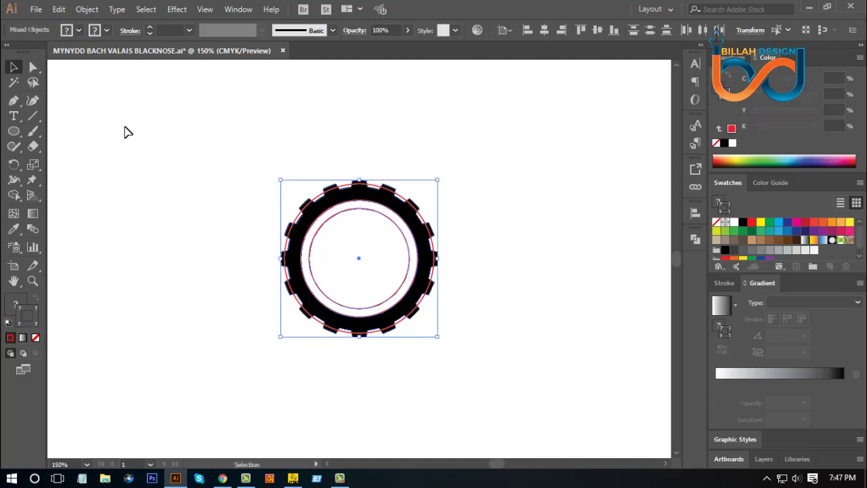
left_click(88, 11)
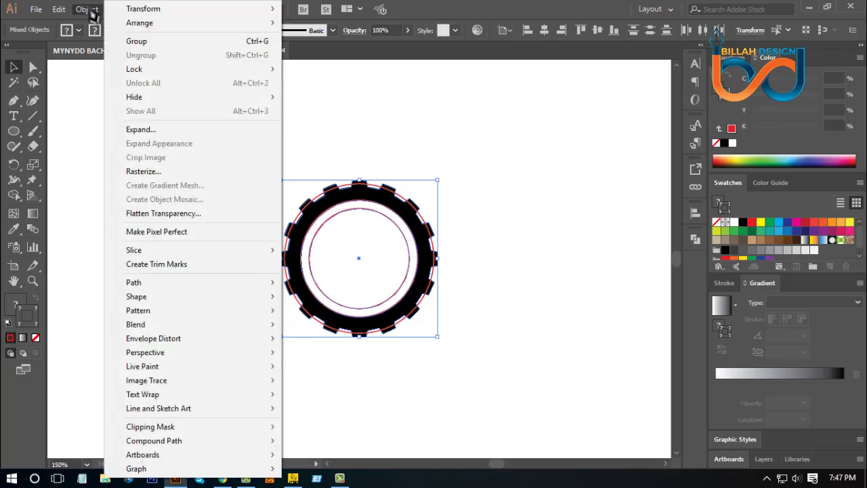
mouse_move(155, 100)
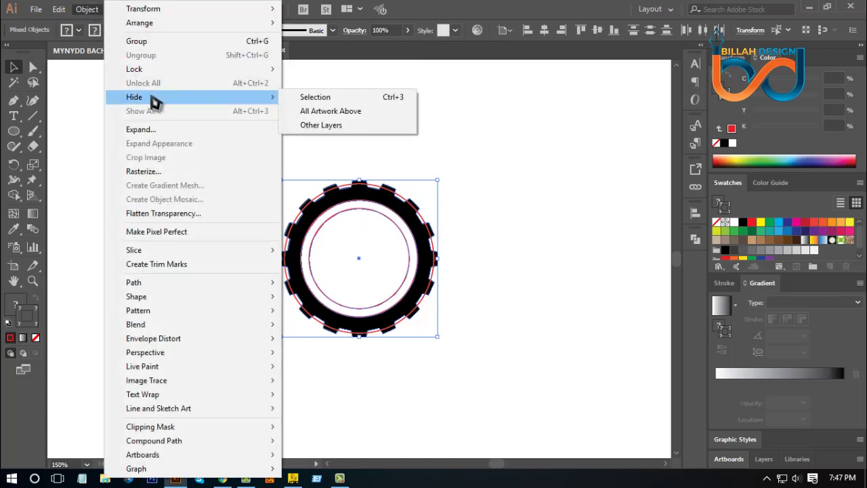
left_click(315, 99)
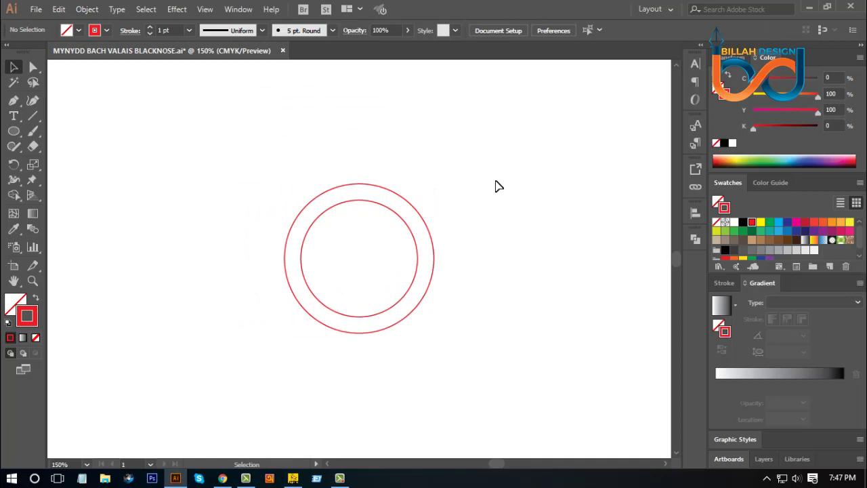
Subtract the inner circle from the outer with Minus Front and fill the ring red.
left_click_drag(458, 202, 390, 244)
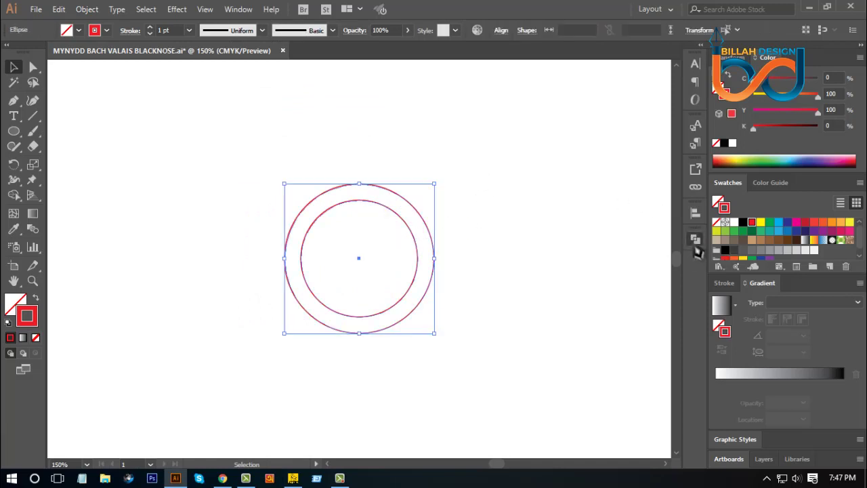
left_click(695, 238)
left_click(571, 265)
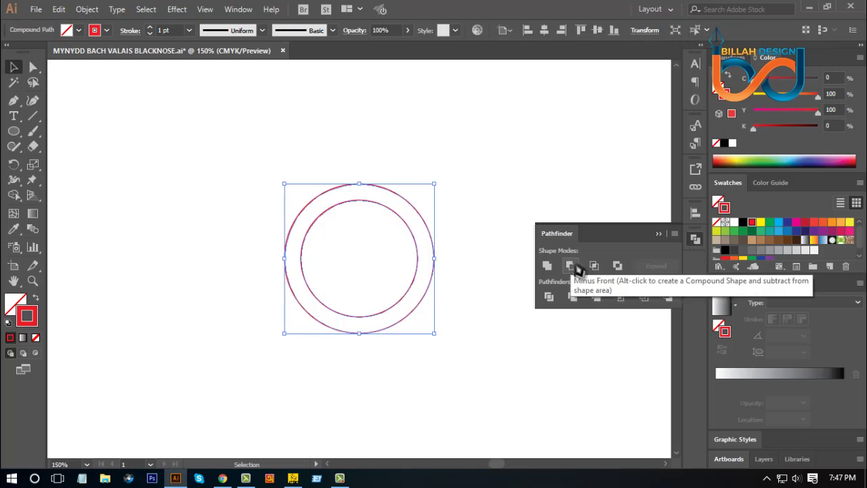
left_click(695, 239)
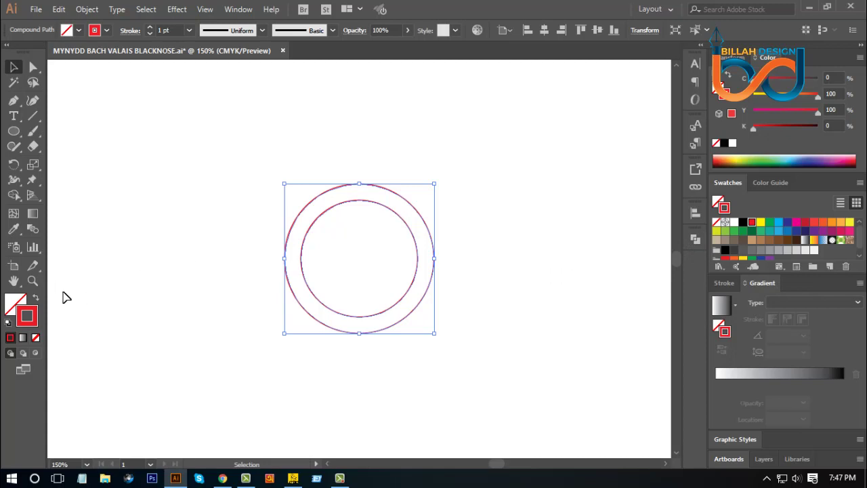
left_click(35, 300)
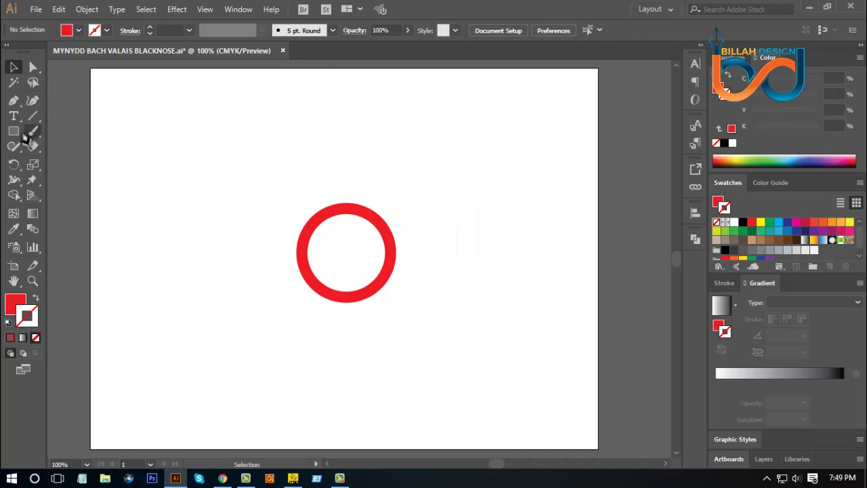
Draw a tall 10 pt vertical bar over the ring and add a horizontal rotated copy.
left_click(14, 131)
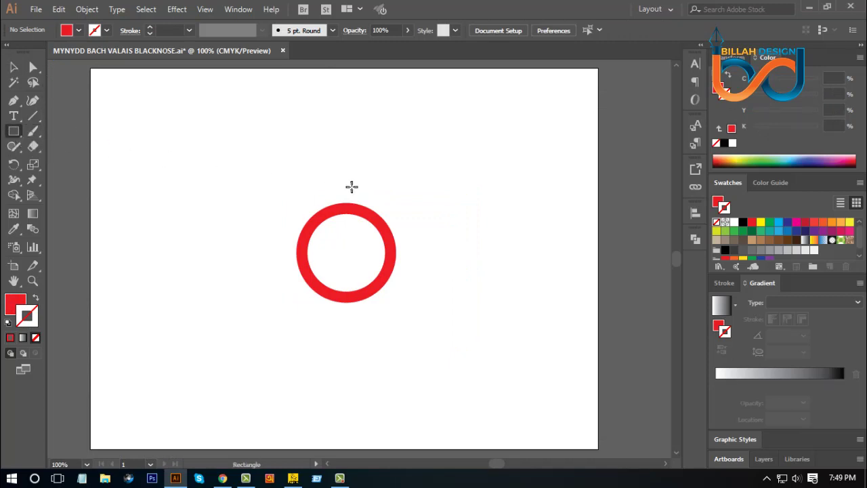
left_click_drag(342, 179, 349, 321)
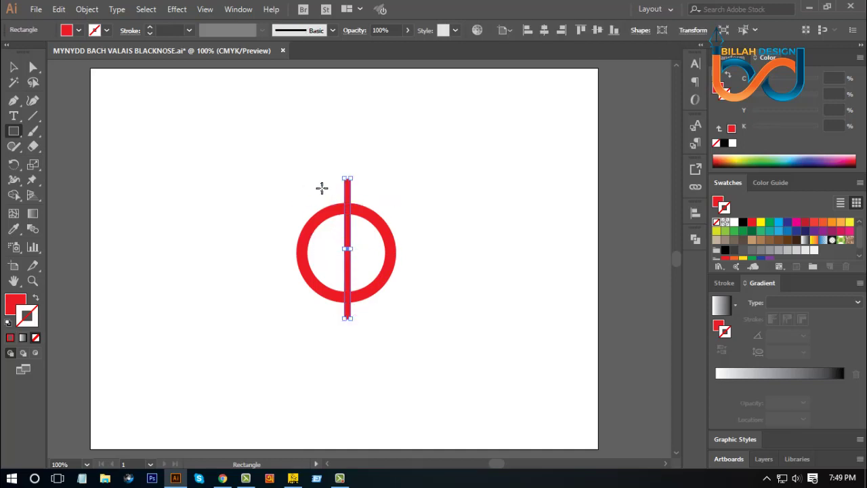
left_click(58, 9)
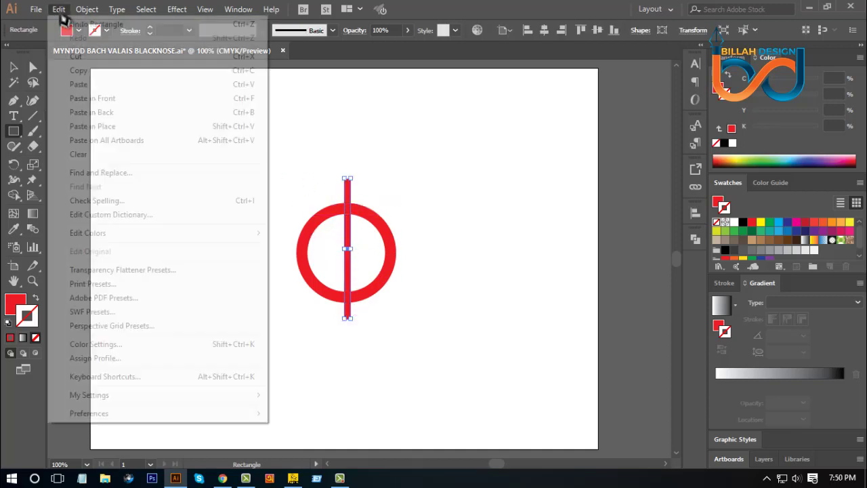
left_click(85, 71)
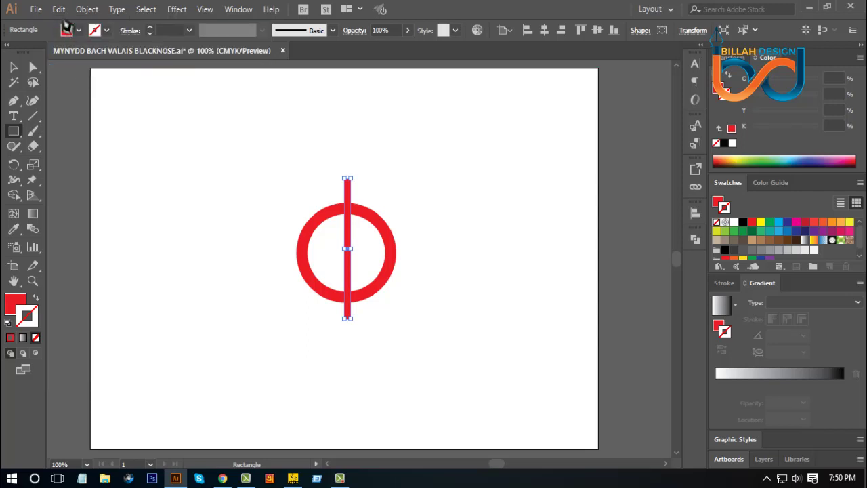
left_click(63, 13)
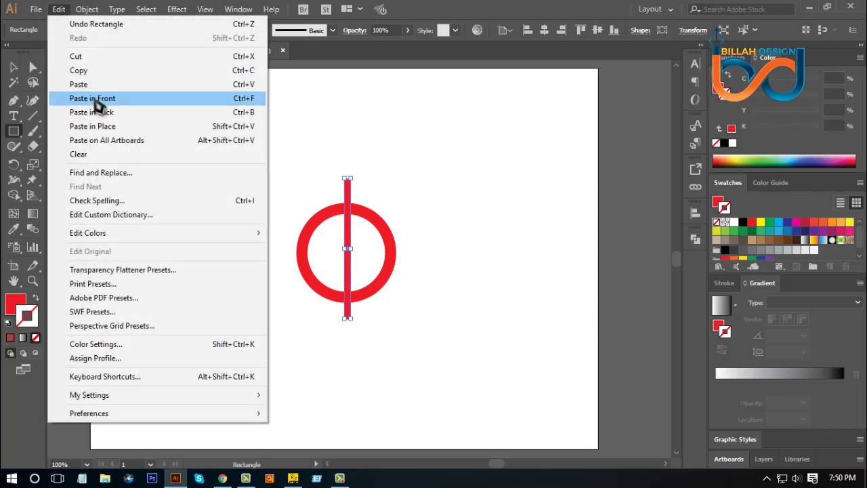
left_click(118, 98)
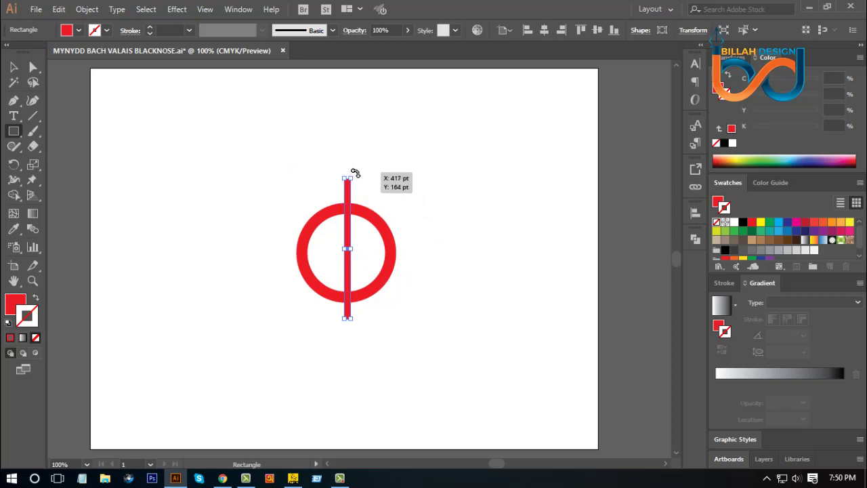
left_click_drag(354, 172, 419, 238)
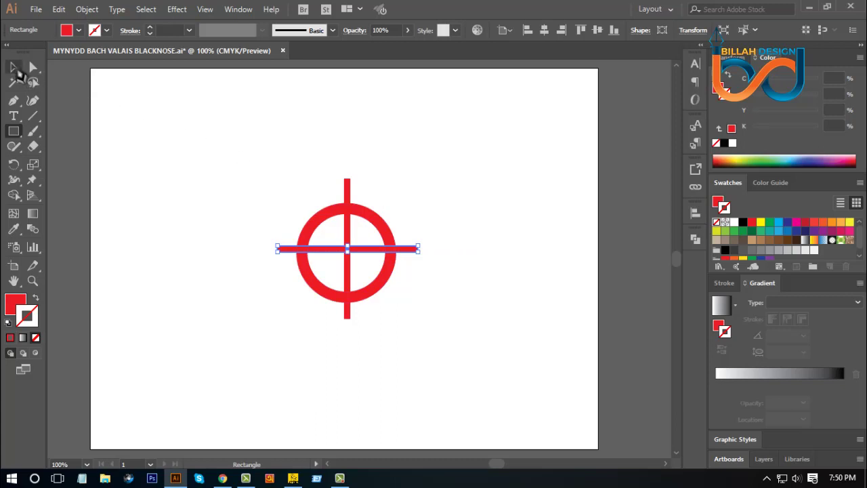
Select the ring and both bars and centre them horizontally and vertically.
key("v")
left_click_drag(275, 177, 404, 292)
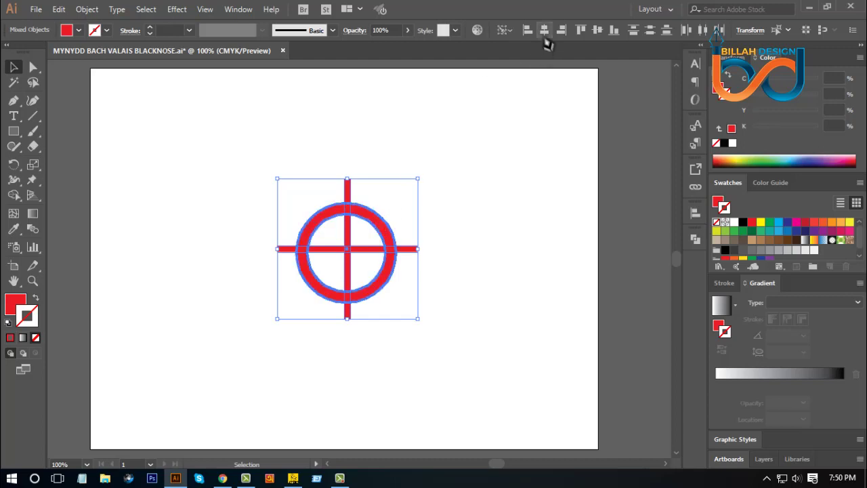
left_click(544, 31)
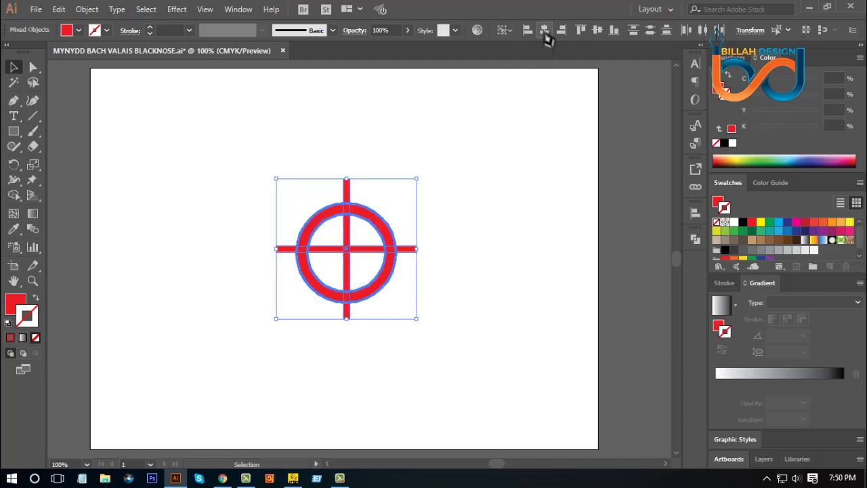
left_click(597, 31)
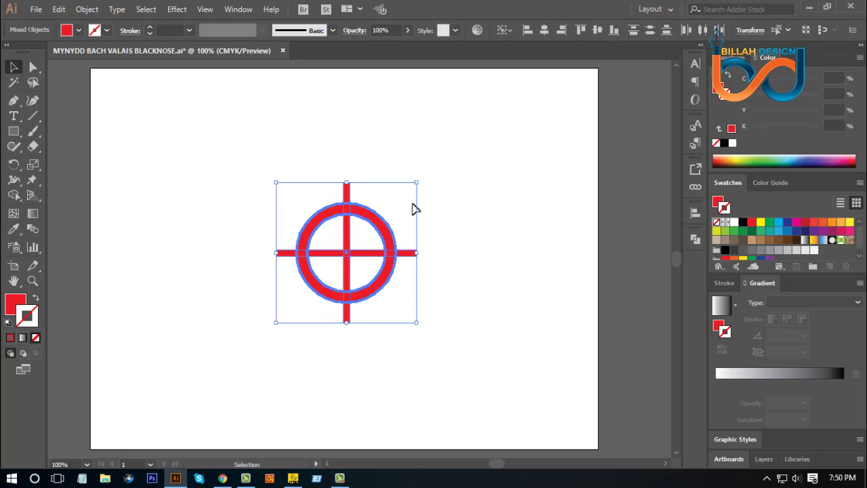
Cut the cross out of the ring with Minus Front, leaving four red arcs.
left_click(695, 238)
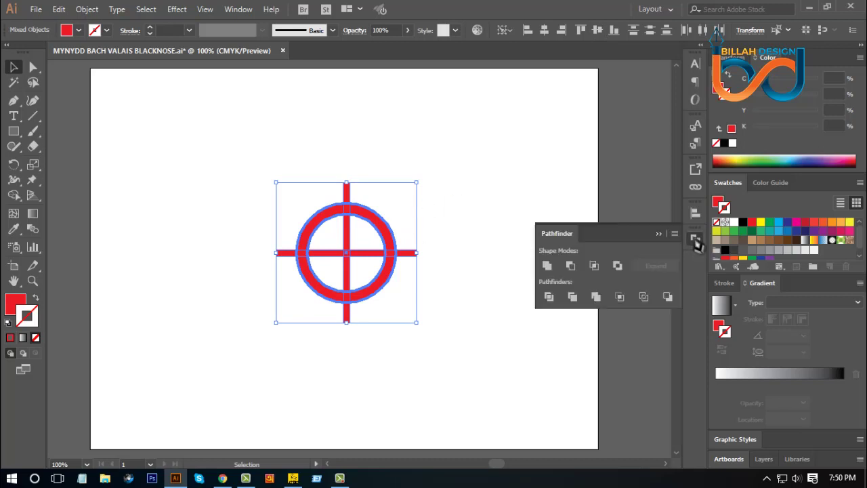
left_click(572, 269)
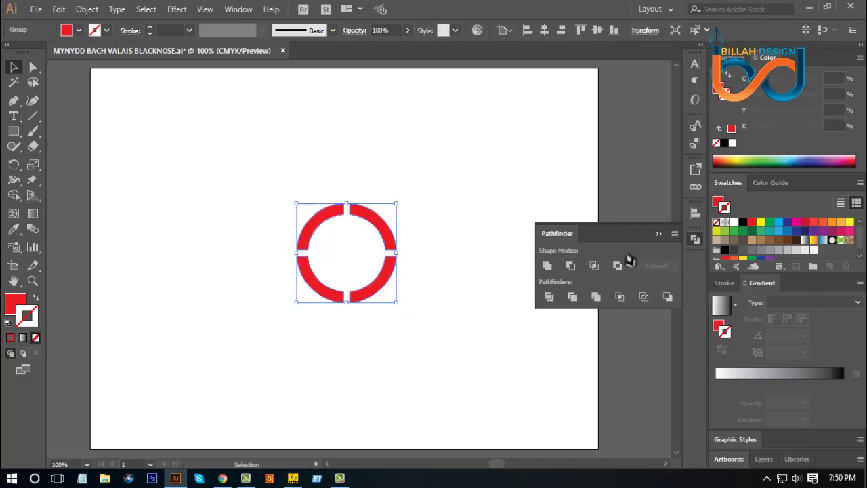
left_click(698, 241)
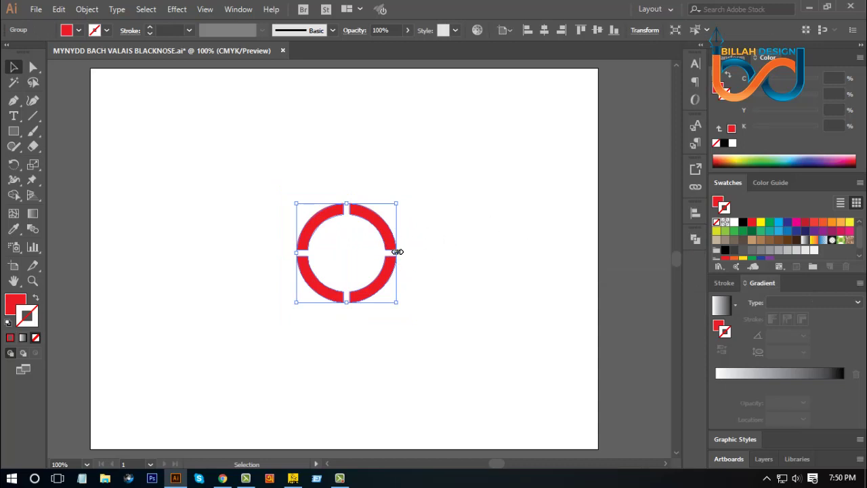
left_click(429, 262)
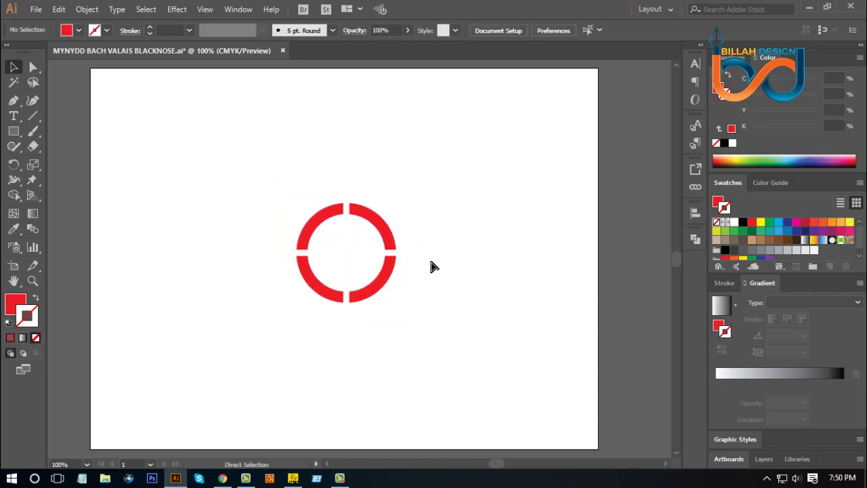
key("ctrl+plus")
key("ctrl+plus")
key("ctrl+plus")
left_click_drag(504, 267, 490, 277)
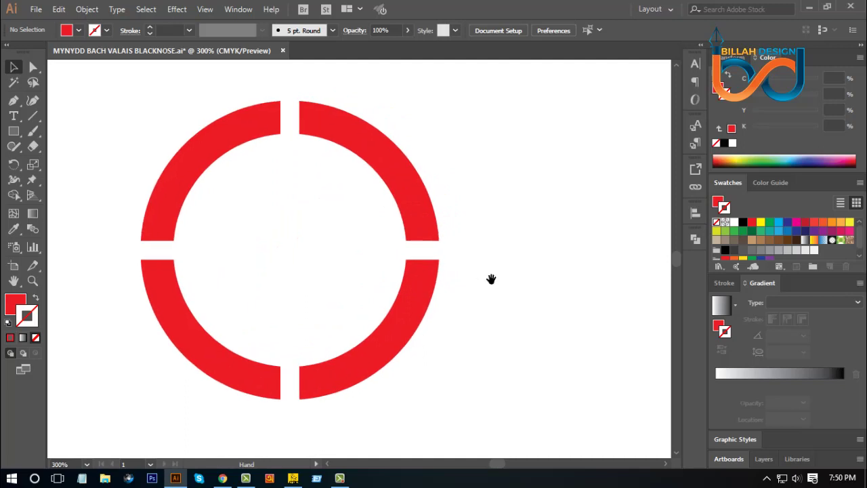
Draw a small rectangle at the right gap, divide it, and widen the bar past the ring.
left_click(15, 132)
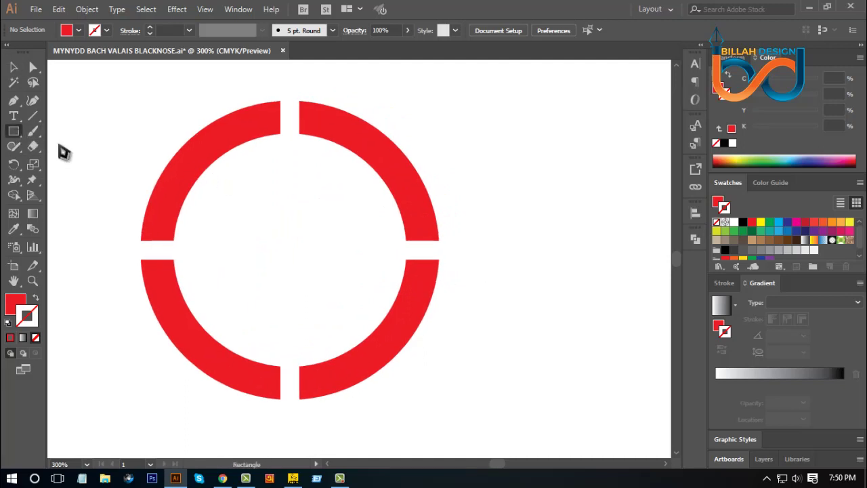
key("ctrl+plus")
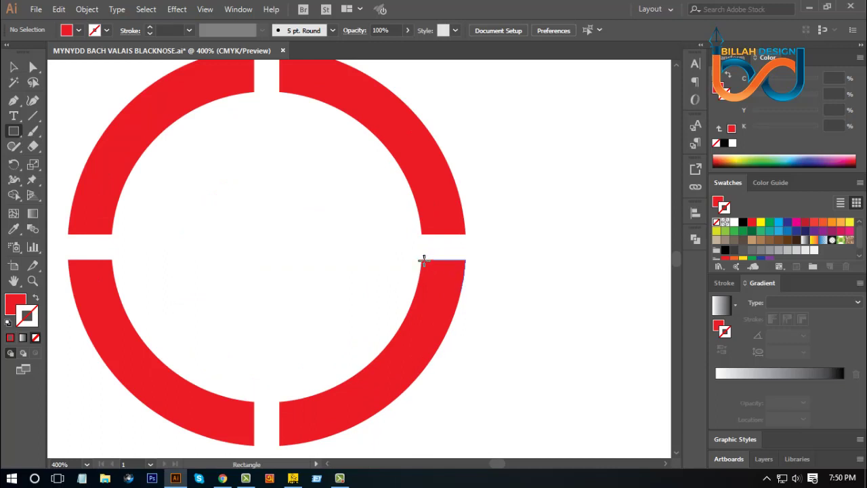
left_click_drag(422, 260, 466, 272)
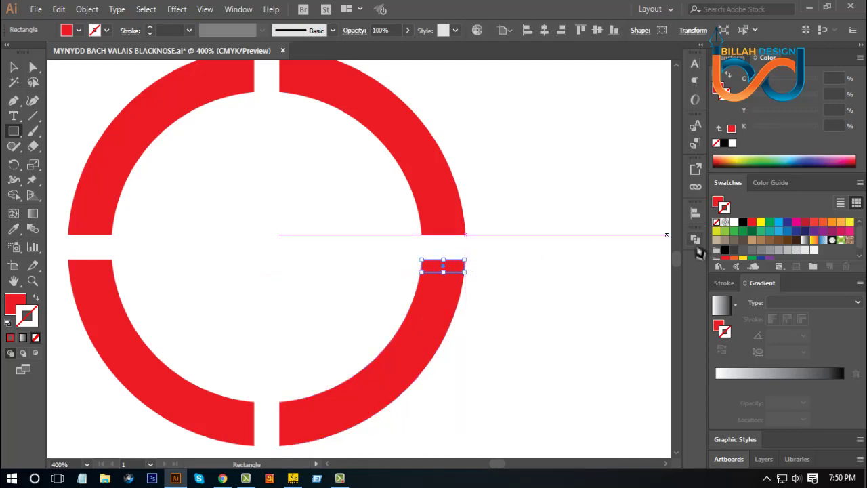
left_click(696, 239)
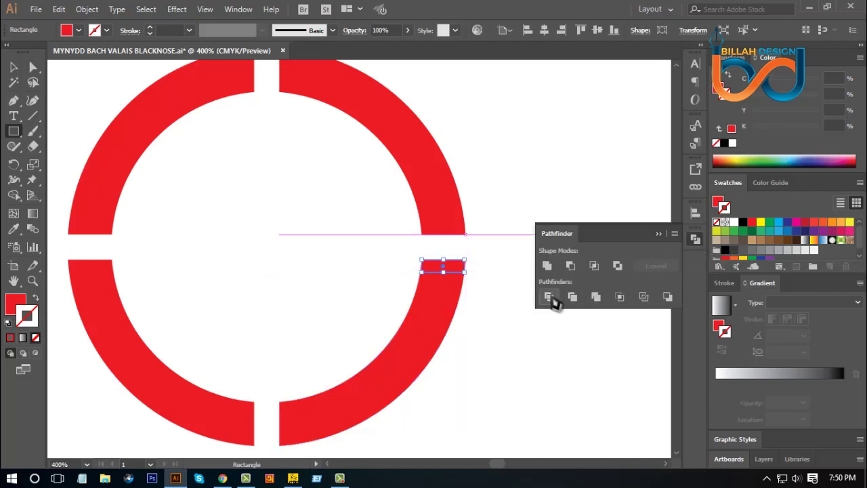
left_click(549, 297)
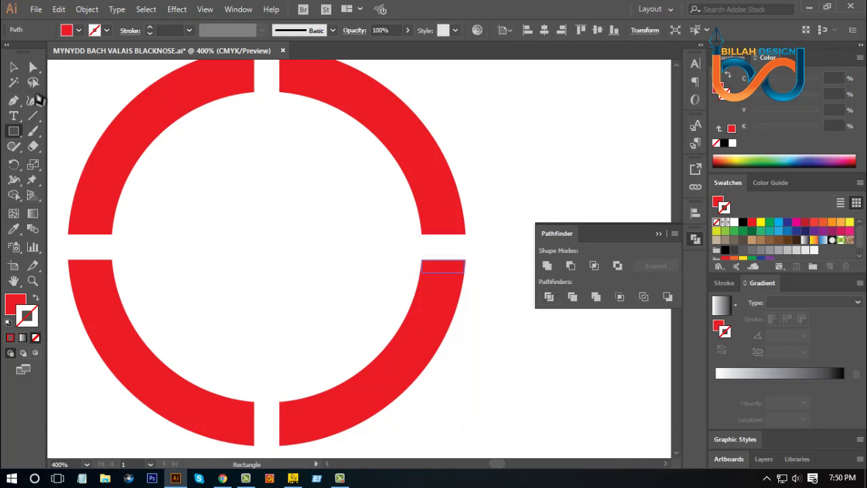
left_click(13, 67)
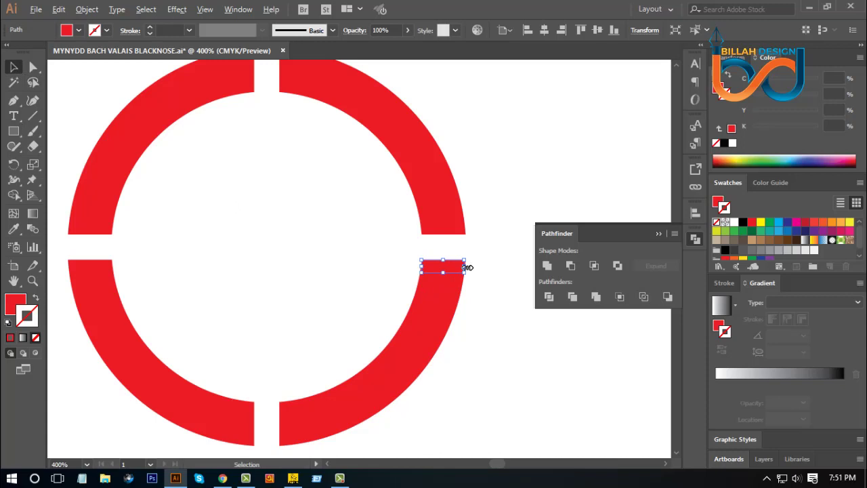
left_click_drag(466, 268, 478, 267)
left_click(493, 321)
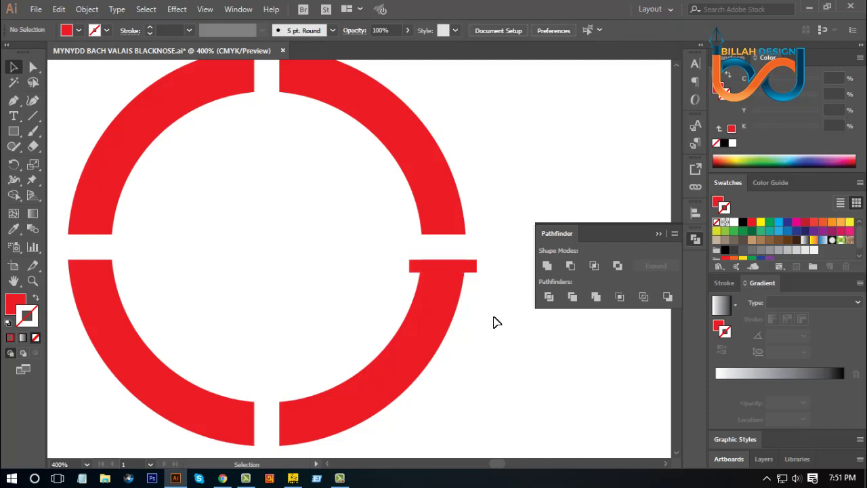
Alt-drag a copy of the small red bar above the right gap.
left_click(472, 271)
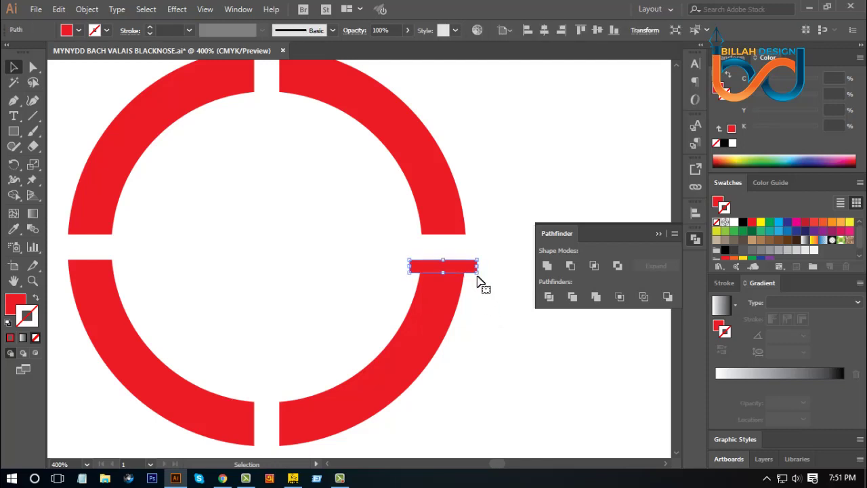
left_click(497, 313)
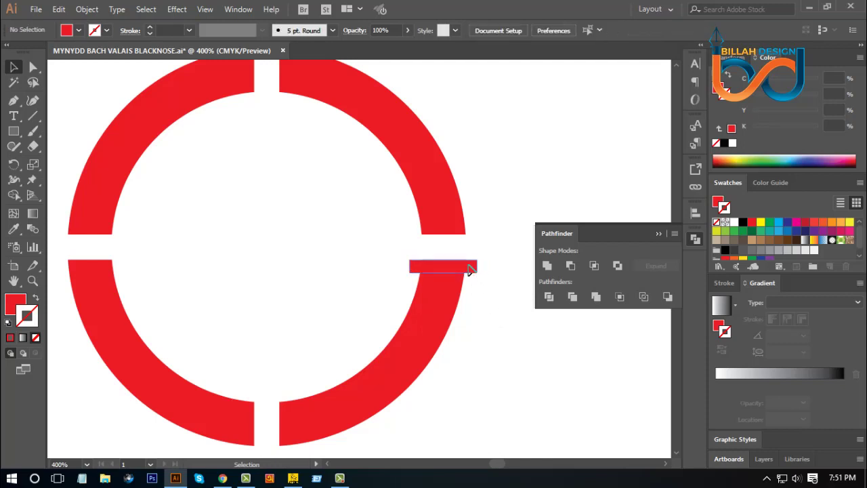
left_click_drag(472, 267, 472, 232)
left_click(513, 352)
left_click_drag(482, 368, 501, 368)
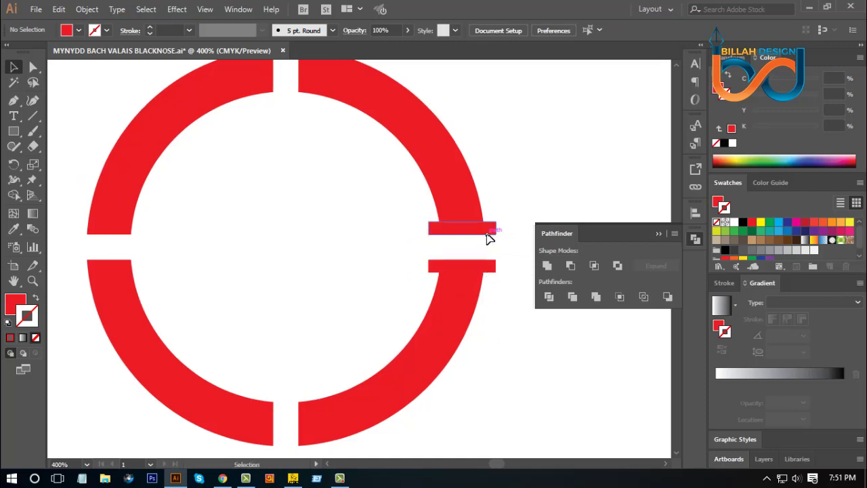
Place another copy of the bar in the ring's bottom gap, then zoom out.
left_click_drag(488, 237, 329, 193)
left_click(379, 250)
left_click_drag(373, 221, 389, 160)
left_click_drag(369, 199, 342, 390)
left_click(503, 403)
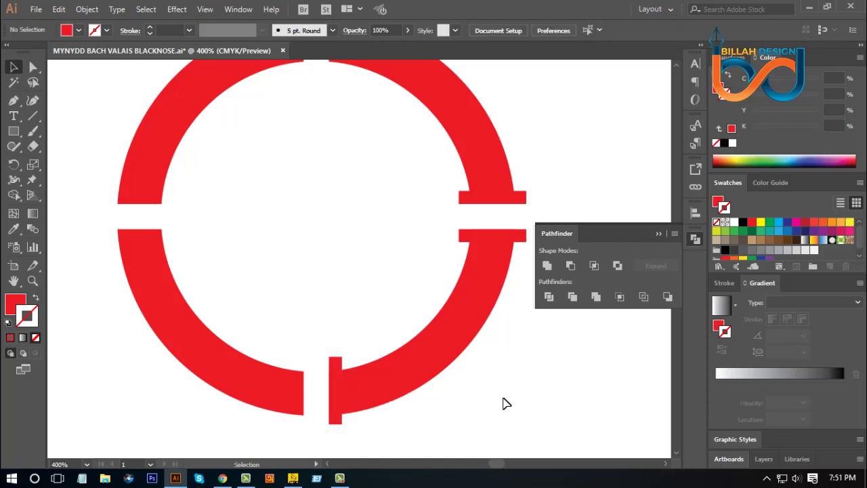
key("ctrl+minus")
key("ctrl+minus")
key("ctrl+minus")
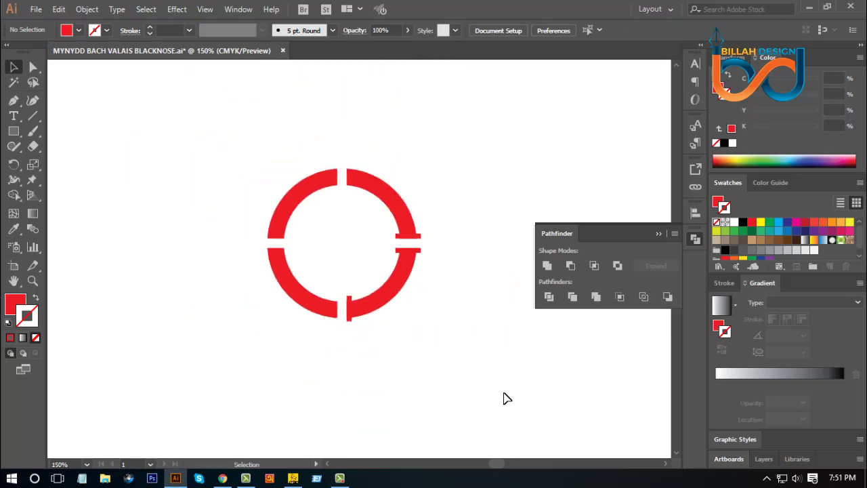
Copy the bottom bar straight up into the ring's top gap.
left_click_drag(453, 342, 453, 354)
left_click(352, 317)
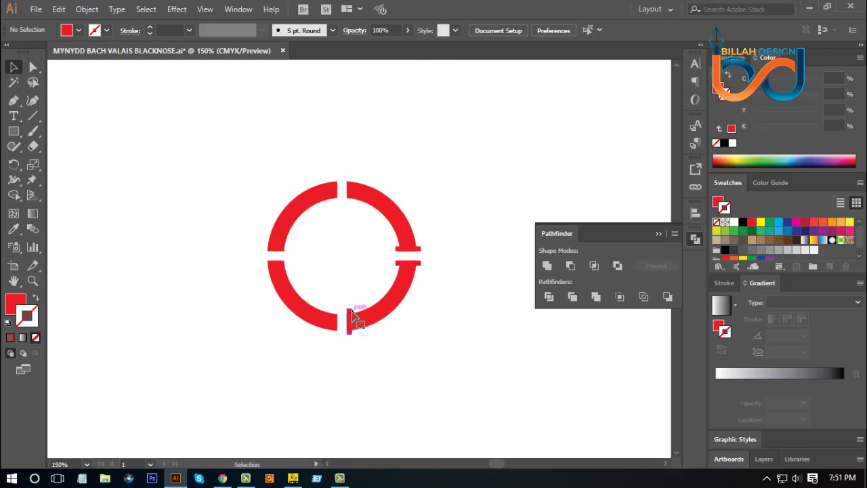
left_click(455, 372)
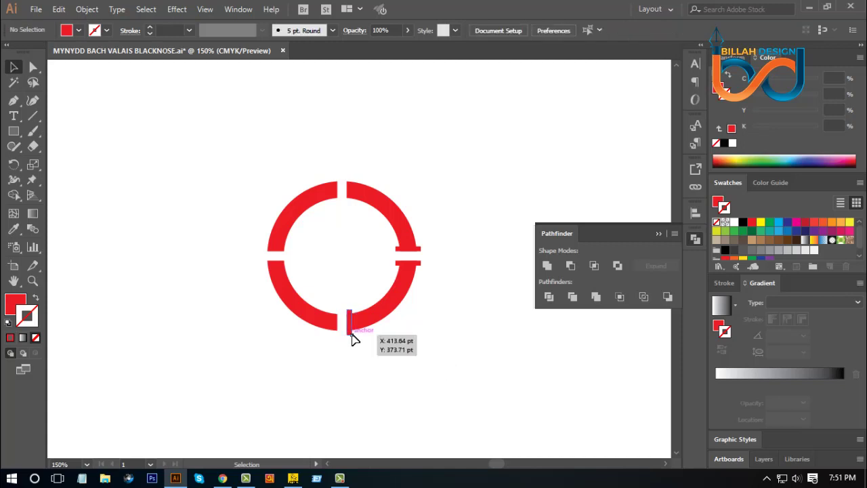
left_click_drag(354, 331, 353, 202)
left_click(453, 337)
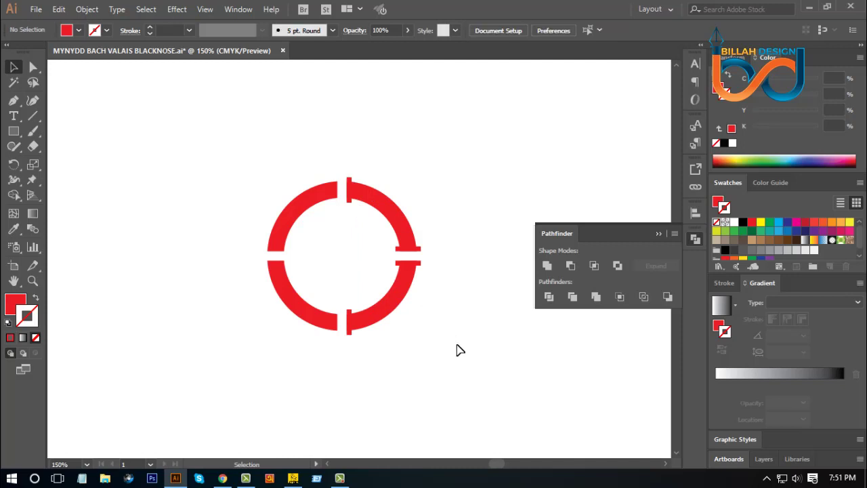
Ungroup the ring pieces and unite the right-half arcs and tabs into one shape.
left_click_drag(447, 154, 345, 360)
left_click(174, 205)
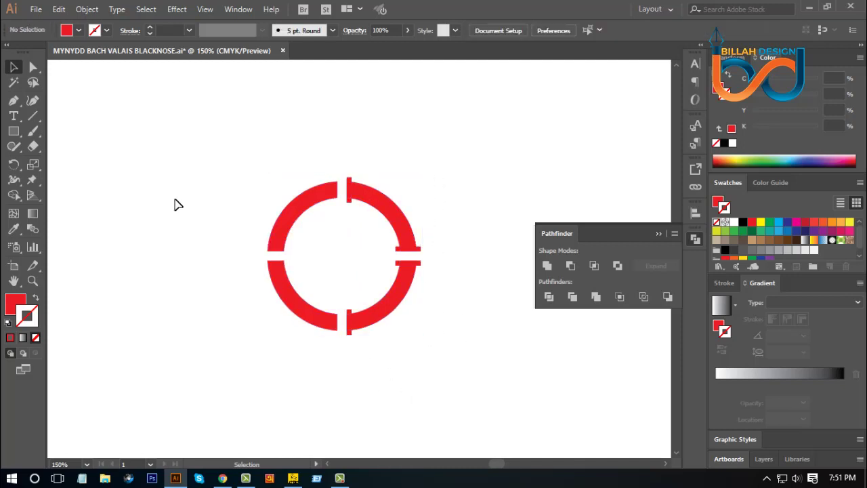
right_click(297, 218)
left_click(338, 323)
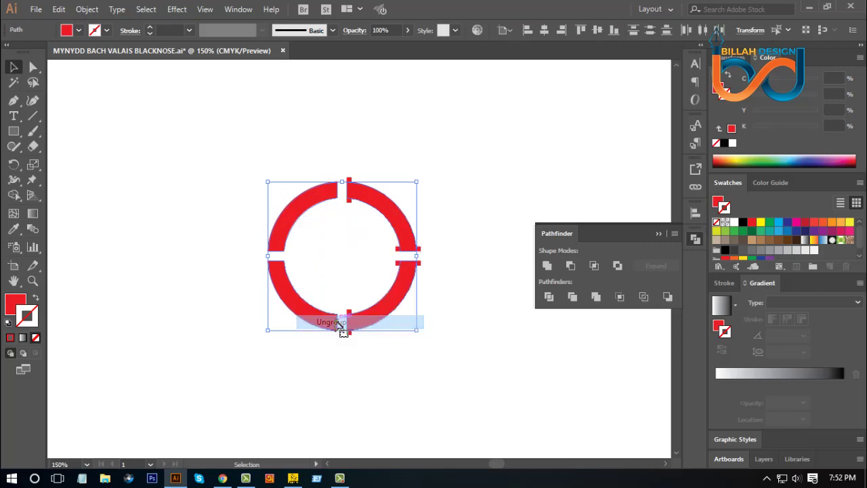
left_click(447, 233)
left_click_drag(458, 142, 345, 357)
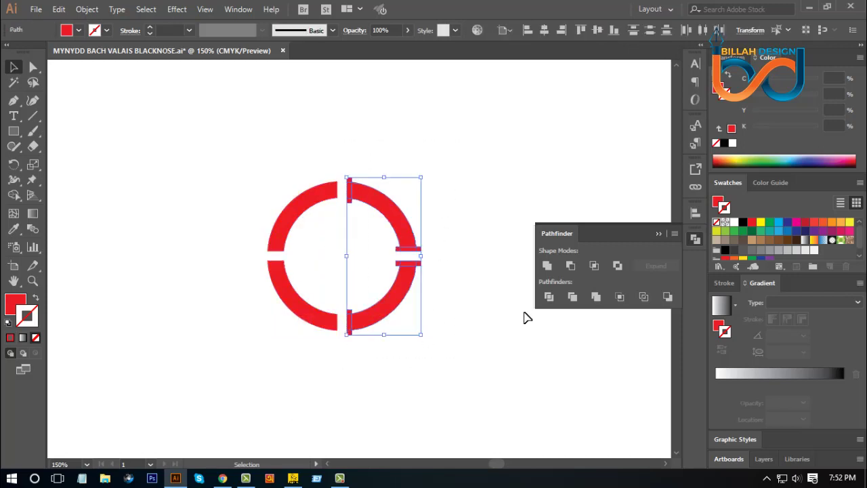
left_click(548, 265)
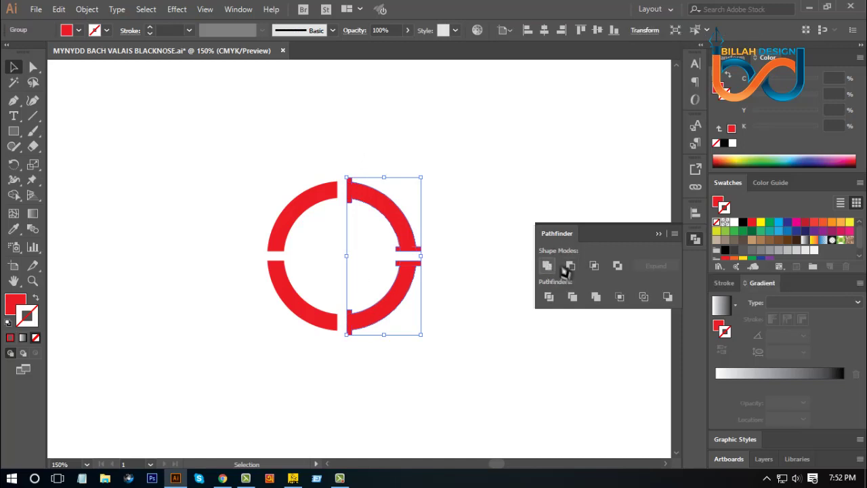
left_click(695, 239)
left_click(535, 267)
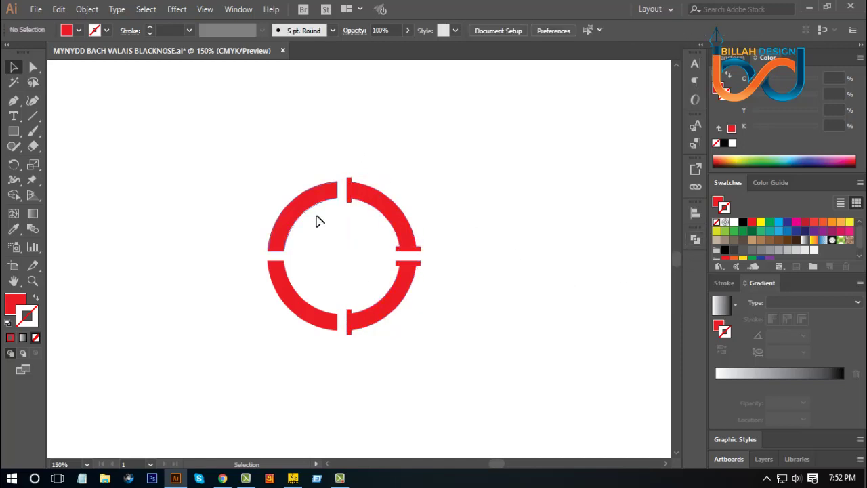
Select and delete the left half of the red ring.
key("ctrl+minus")
key("ctrl+minus")
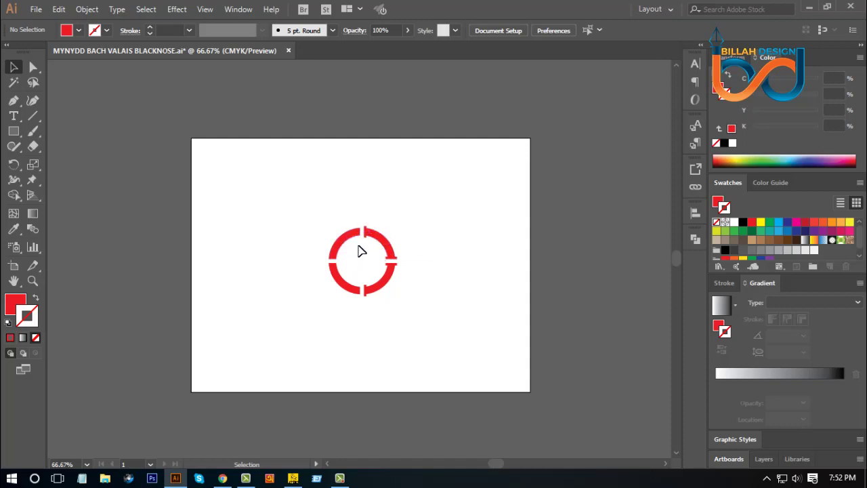
left_click_drag(327, 235, 357, 316)
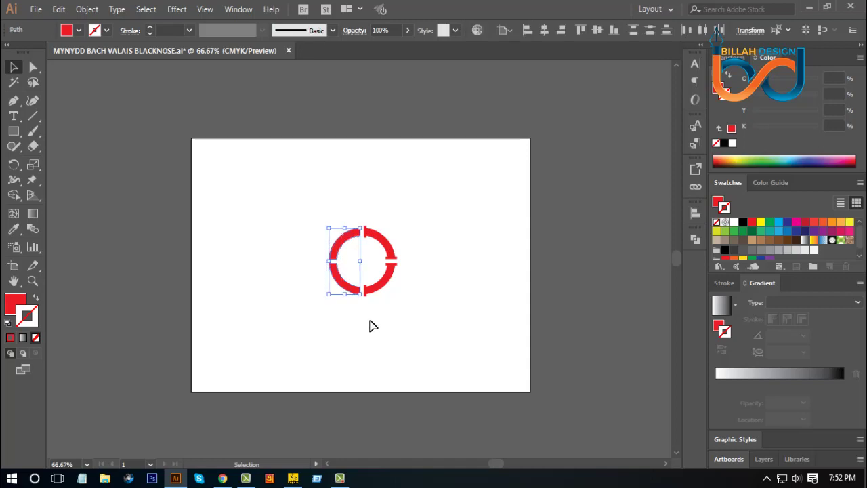
key("Delete")
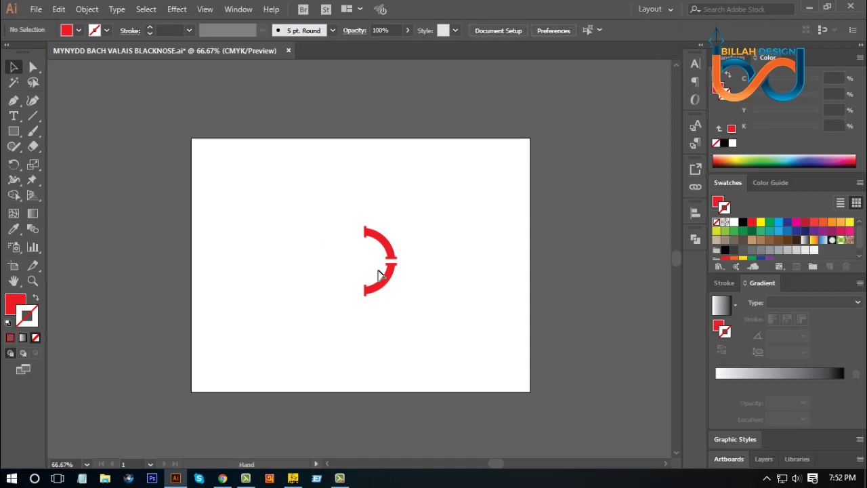
Show all hidden objects to bring back the black gear, then zoom back in.
left_click(88, 9)
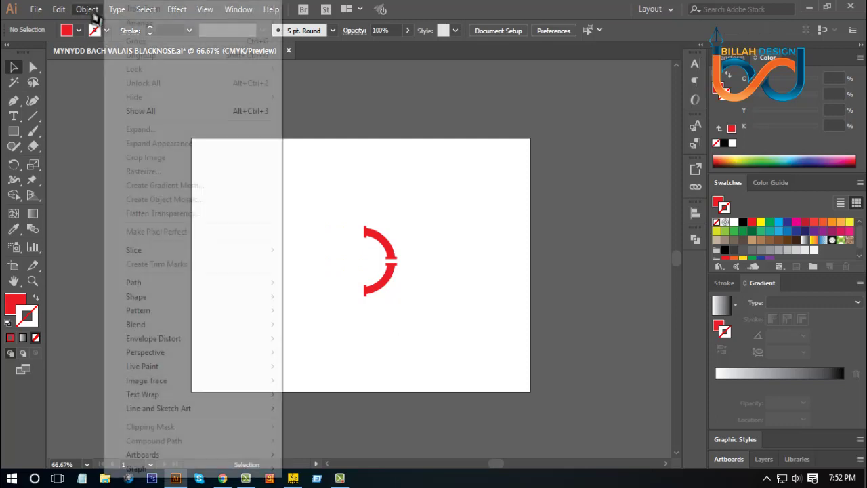
left_click(148, 112)
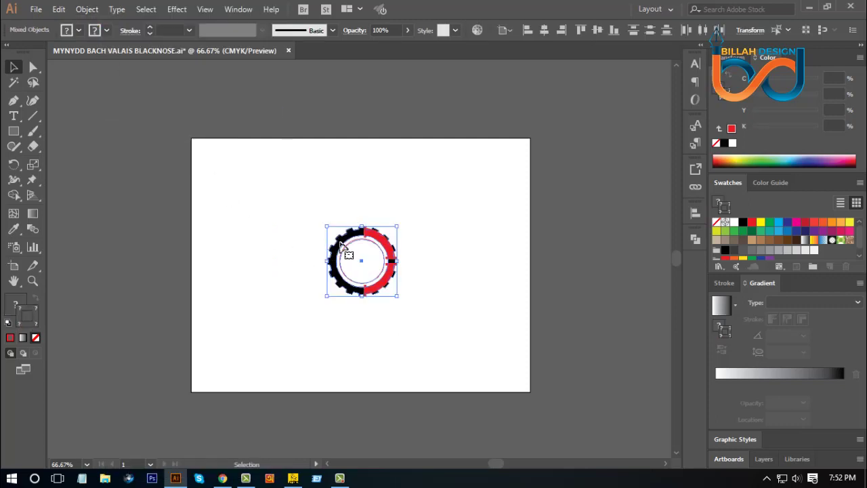
left_click(453, 294)
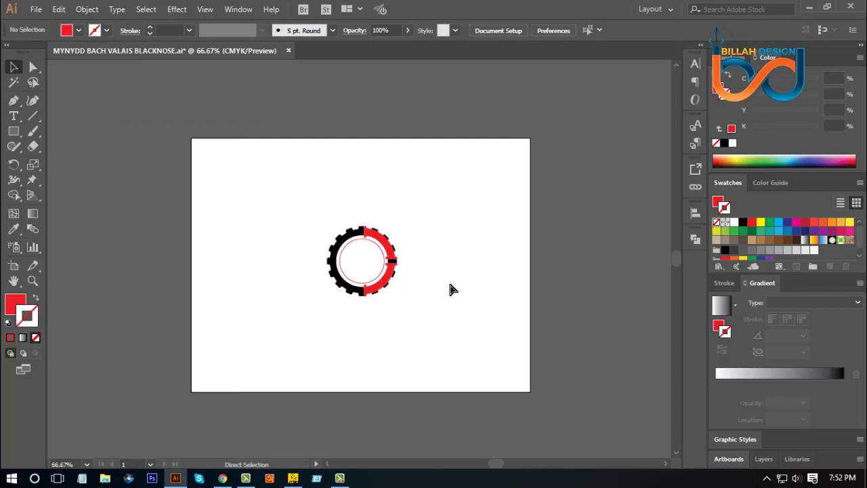
key("ctrl+equal")
key("ctrl+equal")
left_click_drag(480, 298, 476, 297)
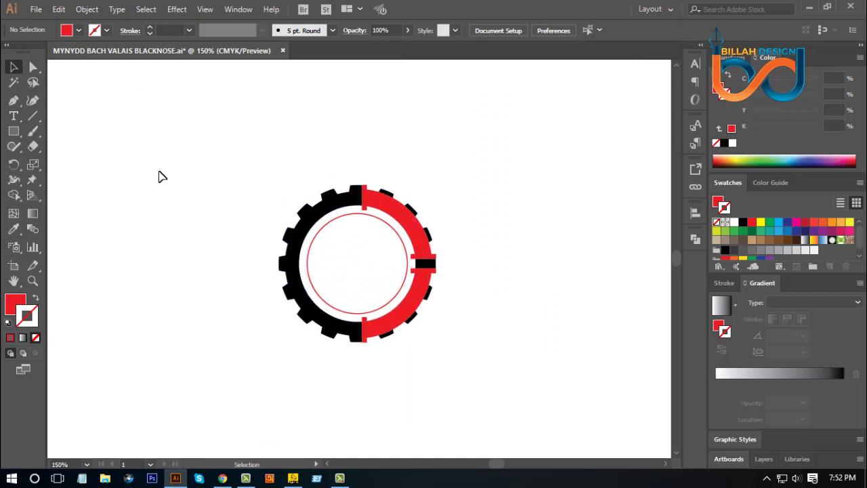
Cut away the black gear's right half with a rectangle using Pathfinder Minus Front.
left_click(14, 132)
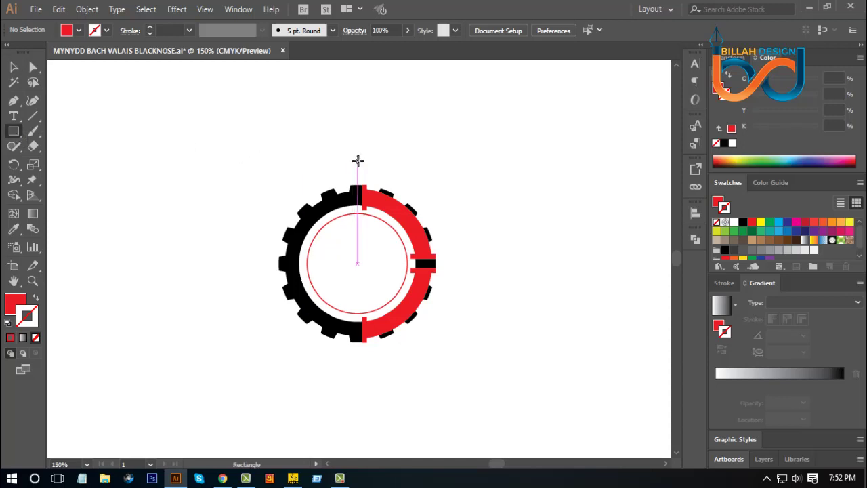
left_click_drag(357, 161, 444, 359)
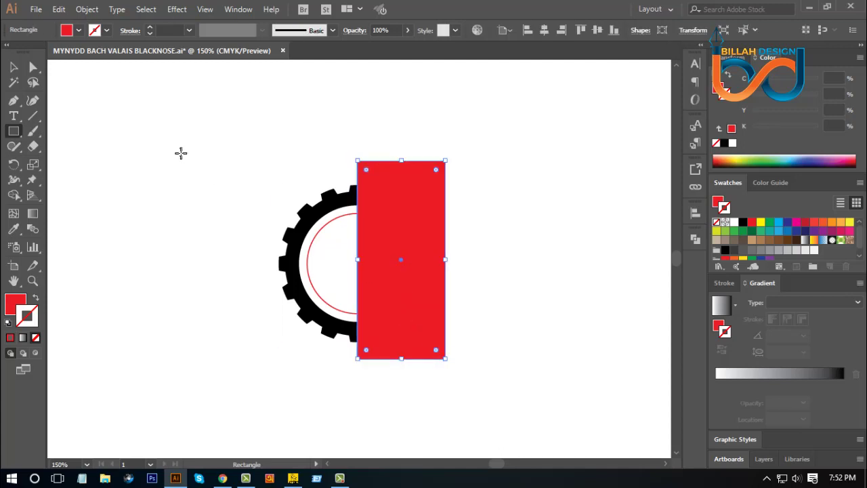
left_click(13, 66)
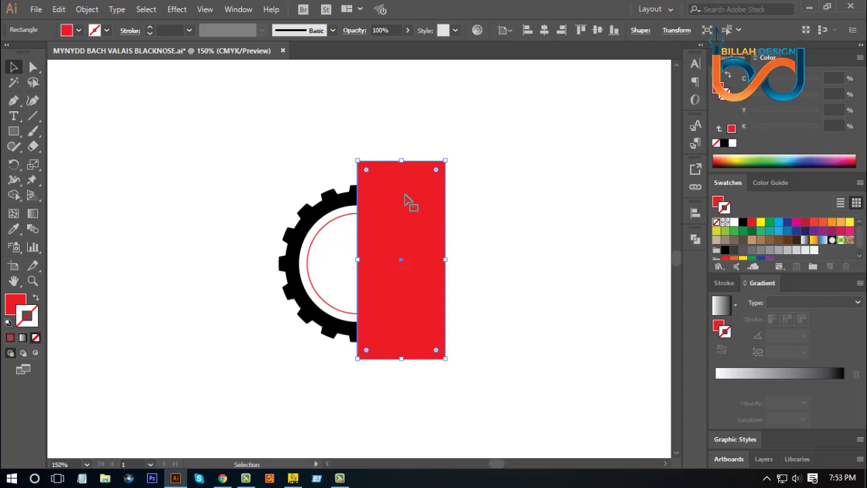
left_click(326, 207, "shift")
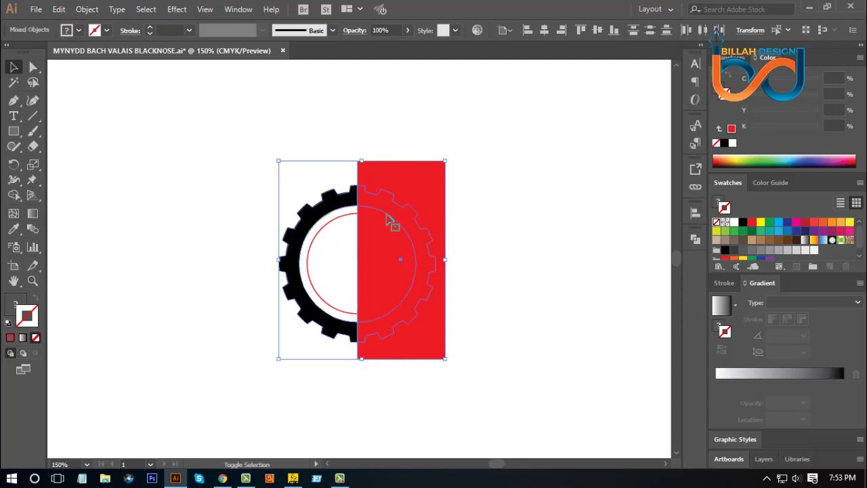
left_click(695, 239)
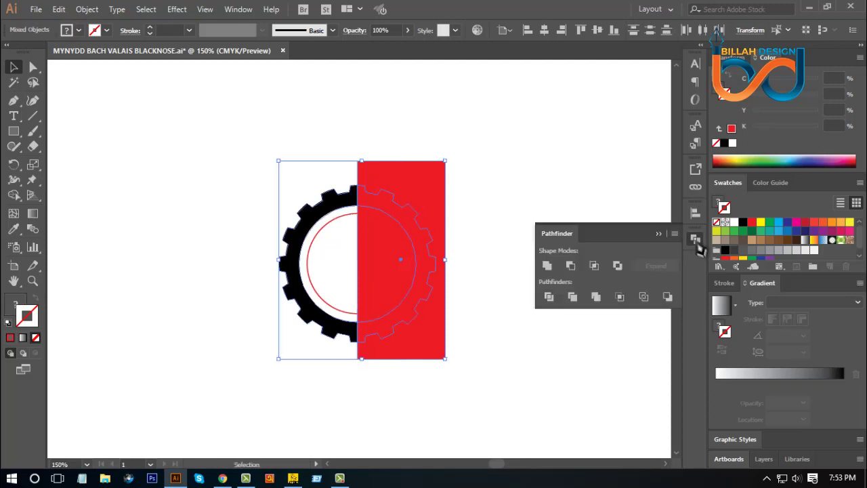
left_click(570, 265)
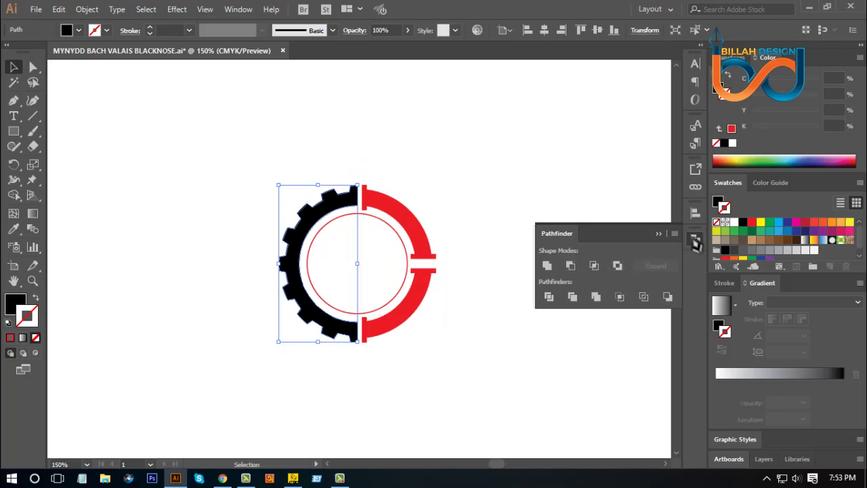
left_click(695, 238)
left_click(520, 298)
left_click_drag(504, 295, 513, 292)
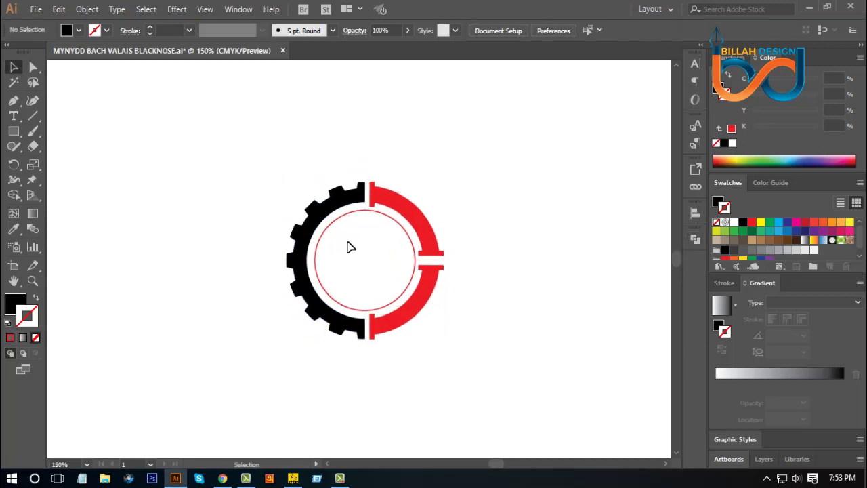
left_click_drag(364, 244, 367, 250)
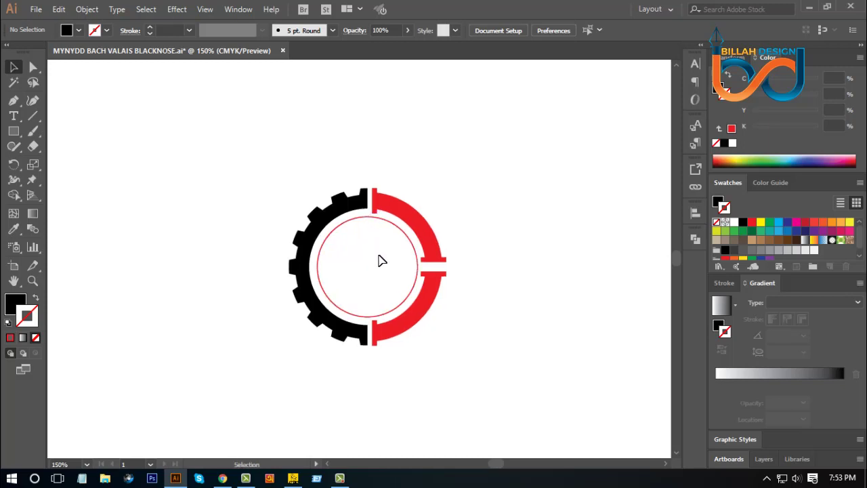
Pull the inner circle's top anchor up and convert it into a sharp teardrop tip.
left_click(33, 66)
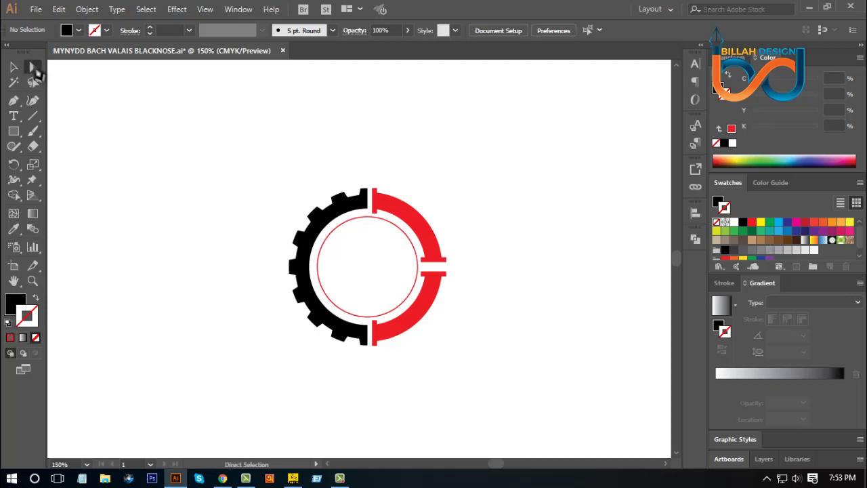
left_click(368, 221)
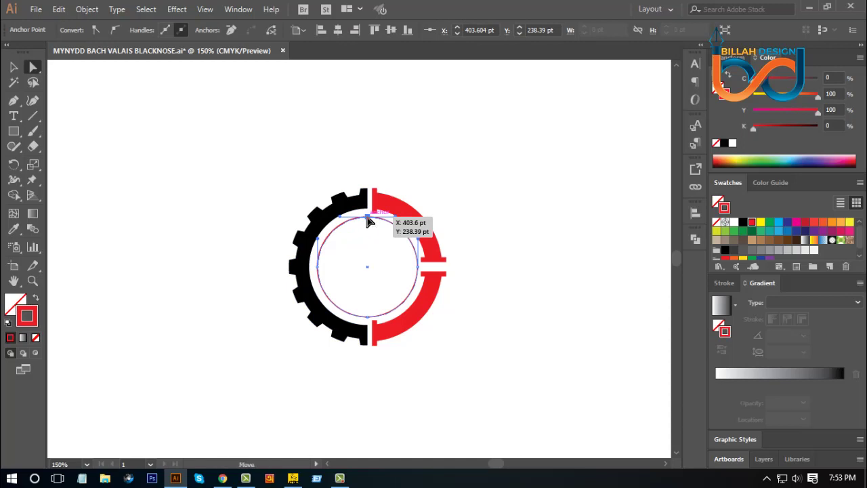
left_click_drag(368, 216, 370, 173)
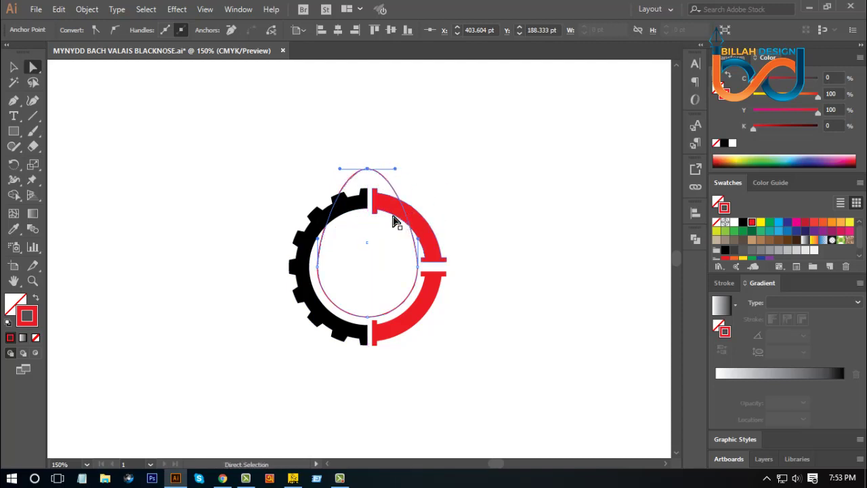
left_click(13, 101)
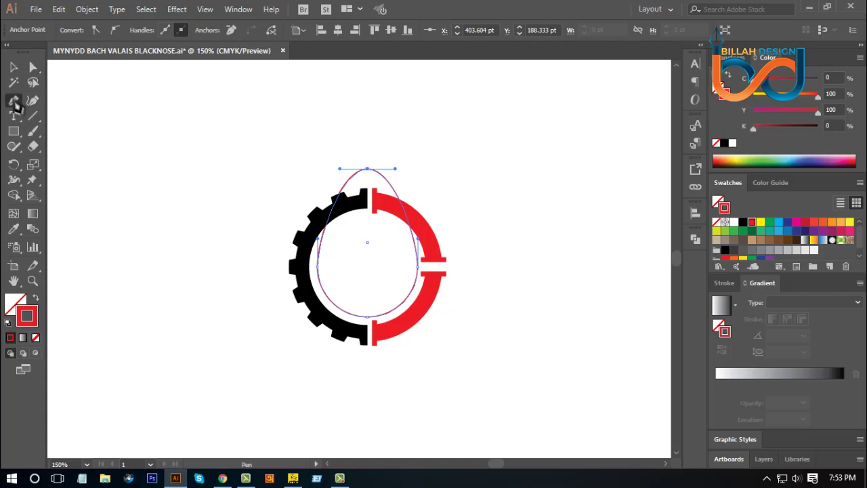
left_click_drag(15, 103, 165, 132)
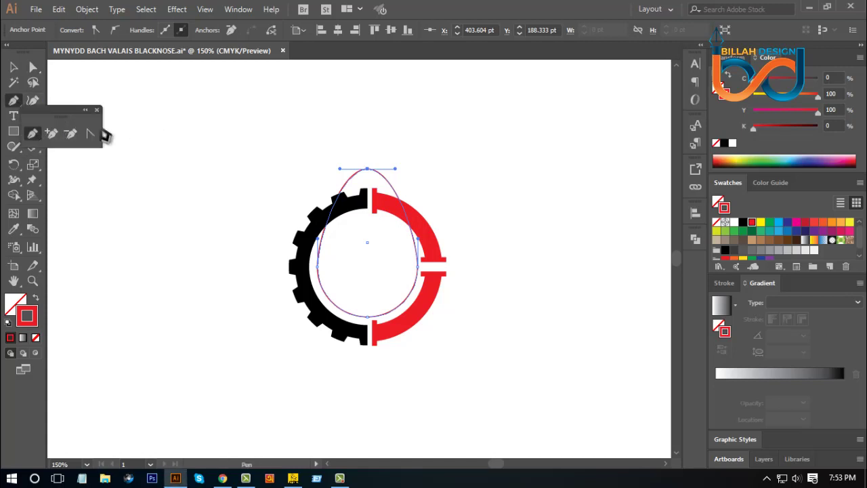
left_click_drag(69, 118, 125, 107)
left_click(146, 122)
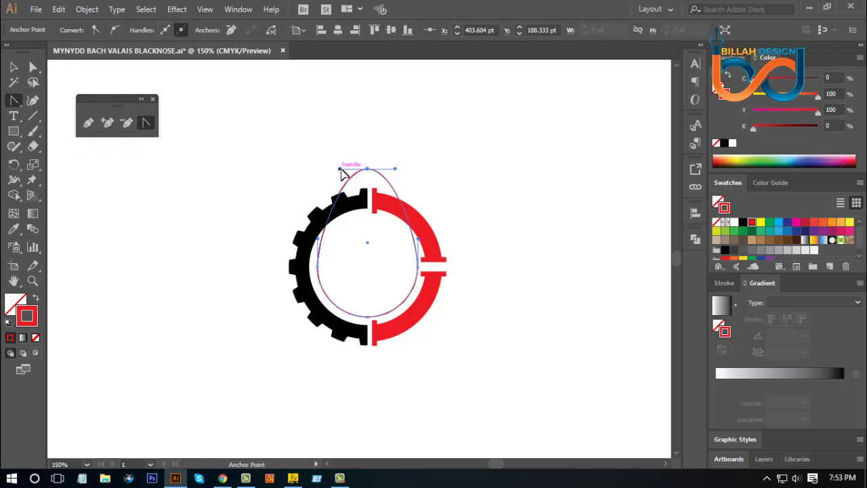
left_click_drag(341, 170, 367, 242)
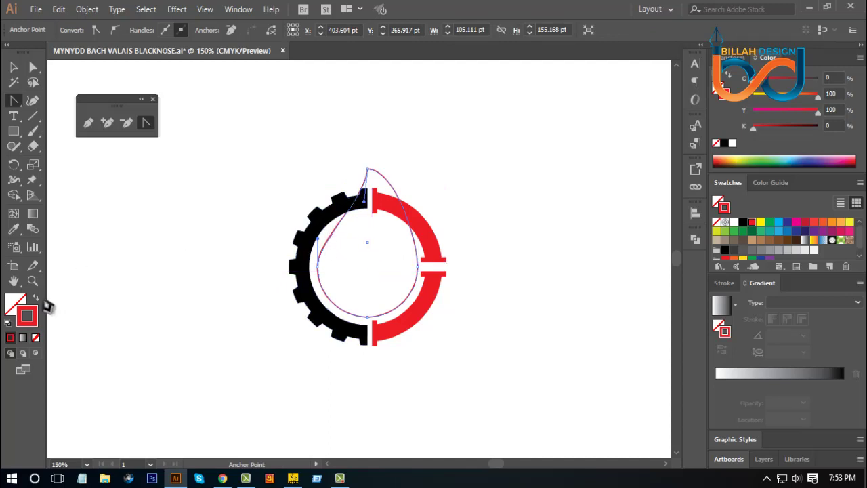
Fill the teardrop cyan blue and bring it in front of the gear and ring.
key("shift+x")
key("x")
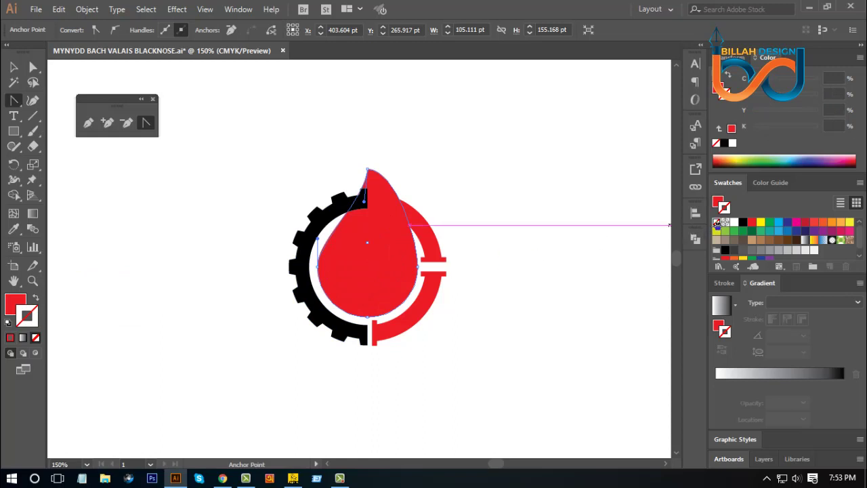
left_click(779, 223)
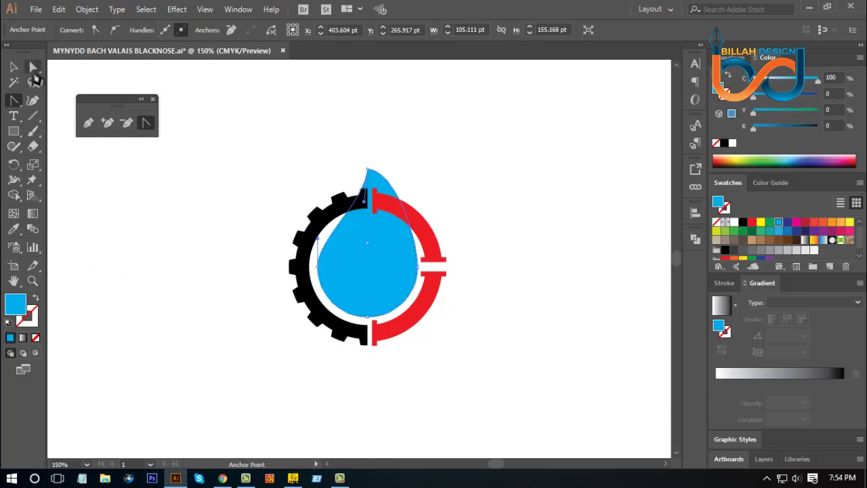
left_click(33, 67)
left_click(139, 209)
left_click(360, 254)
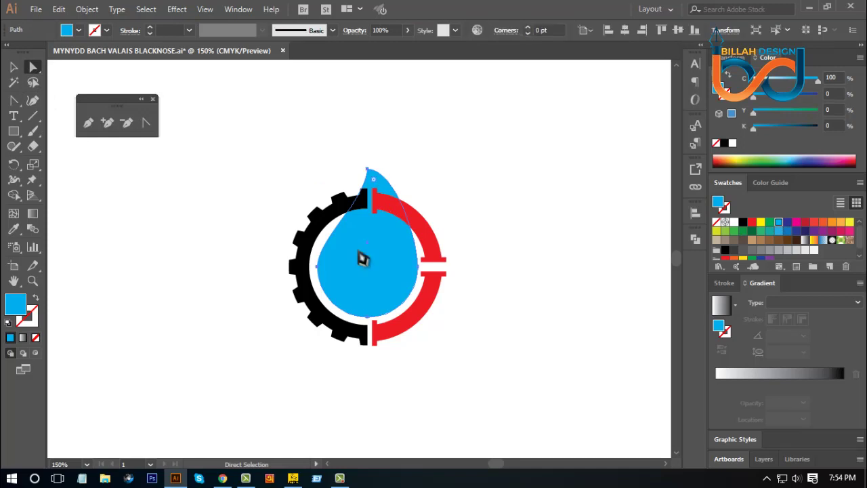
right_click(360, 254)
mouse_move(427, 409)
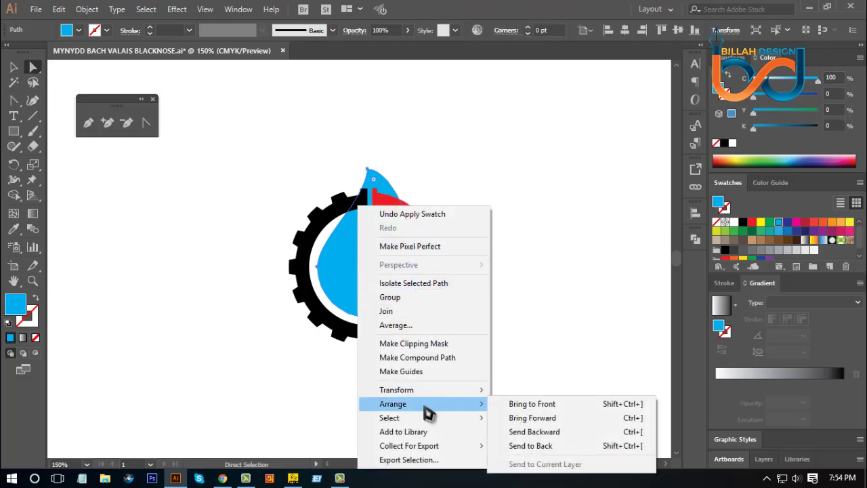
left_click(527, 404)
left_click(509, 353)
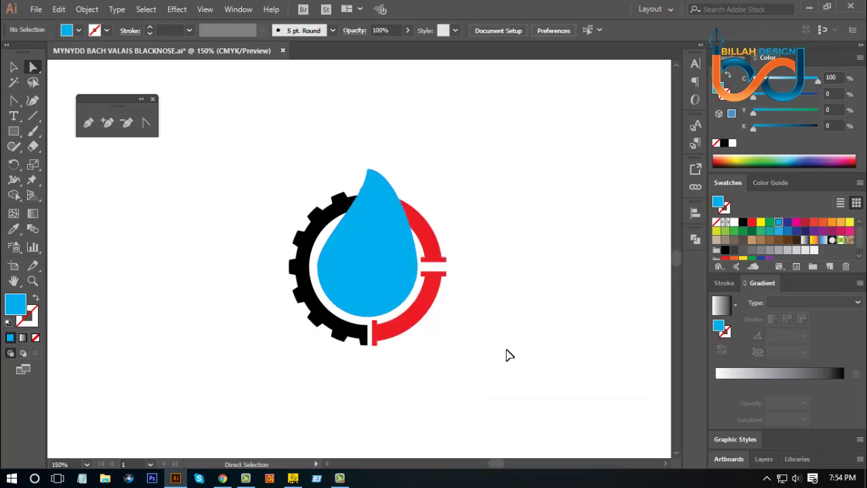
Refine the drop by lengthening its left anchor's handles and lowering its top point.
key("ctrl+plus")
key("ctrl+plus")
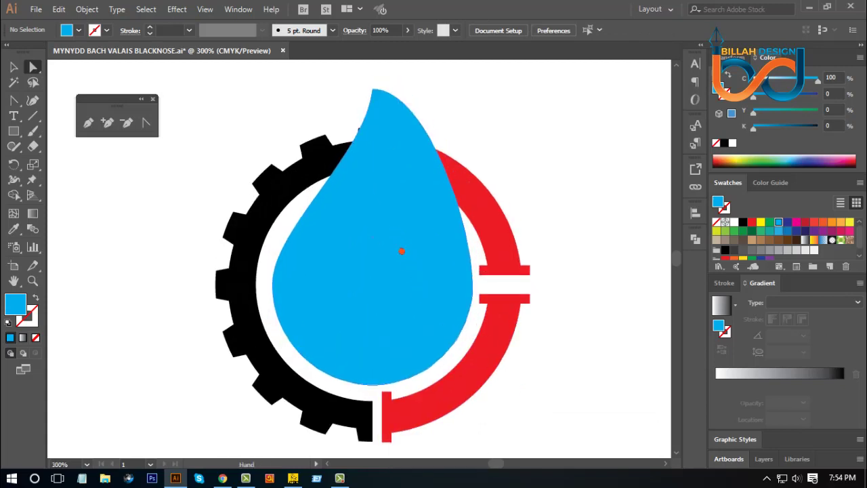
key("ctrl+minus")
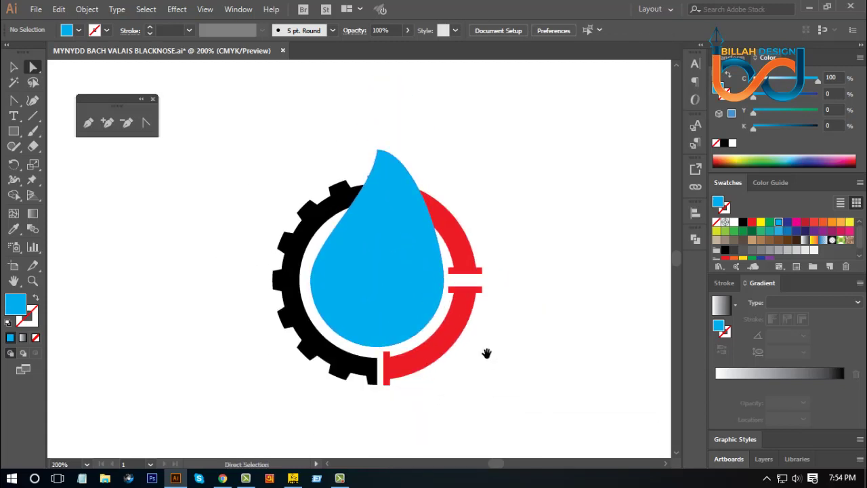
key("a")
left_click(312, 275)
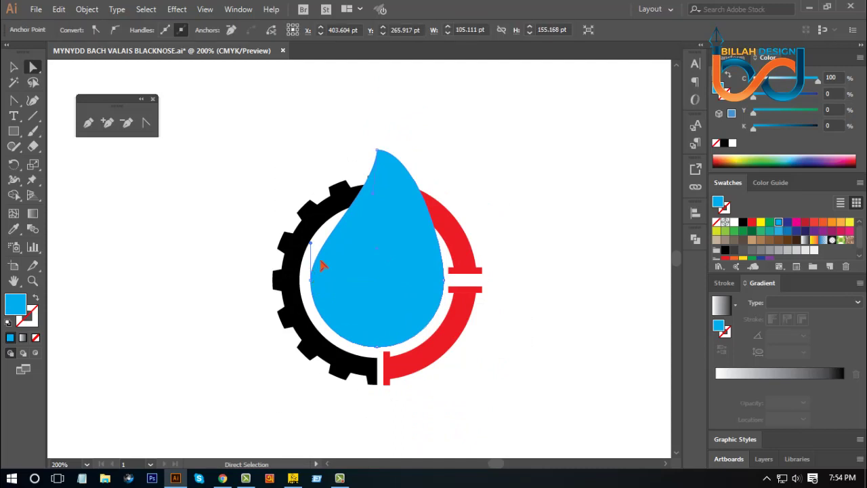
left_click_drag(312, 246, 312, 242)
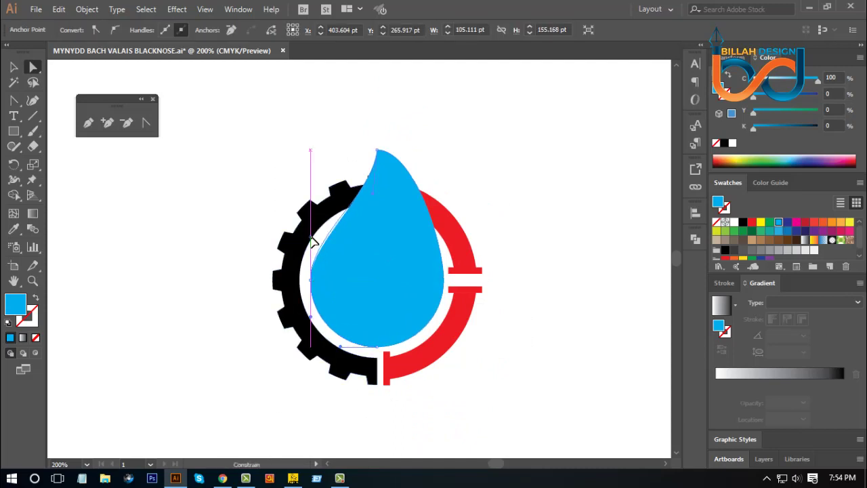
left_click(509, 350)
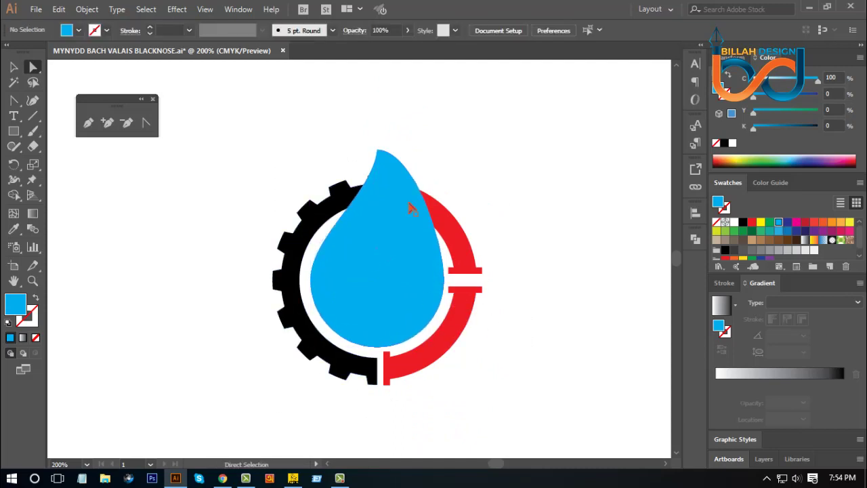
left_click(378, 150)
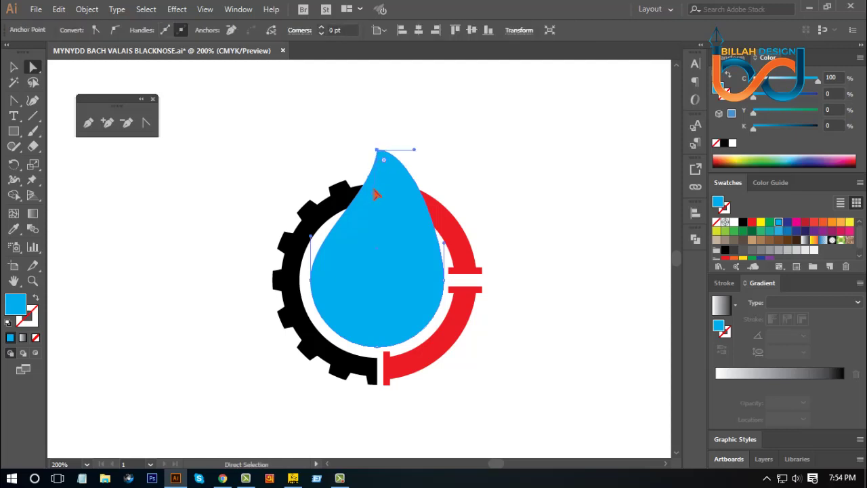
left_click_drag(373, 197, 373, 207)
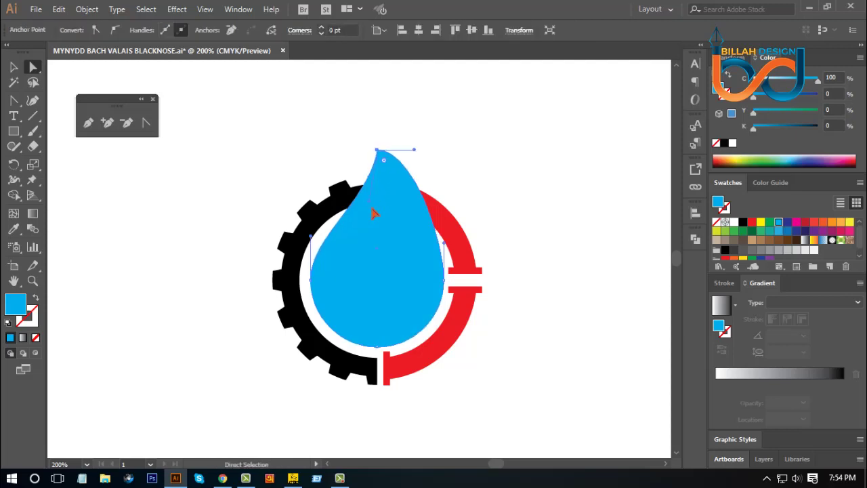
left_click(516, 345)
scroll(519, 342, "down", 1)
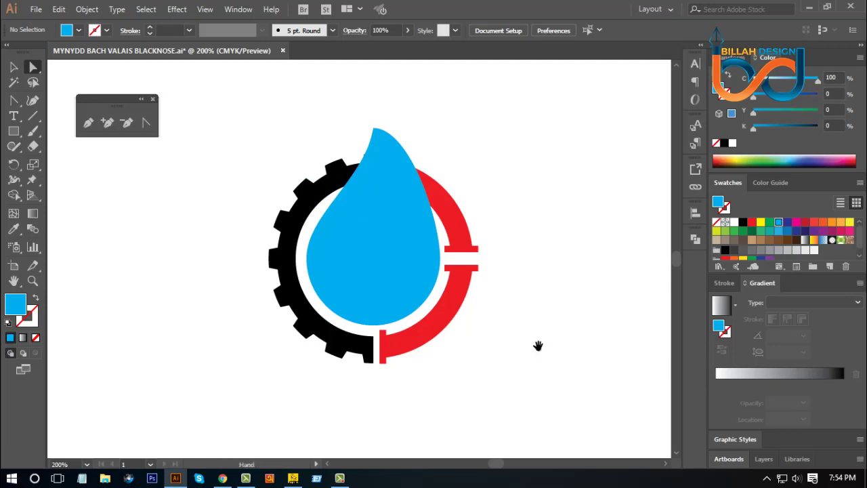
left_click_drag(537, 345, 537, 351)
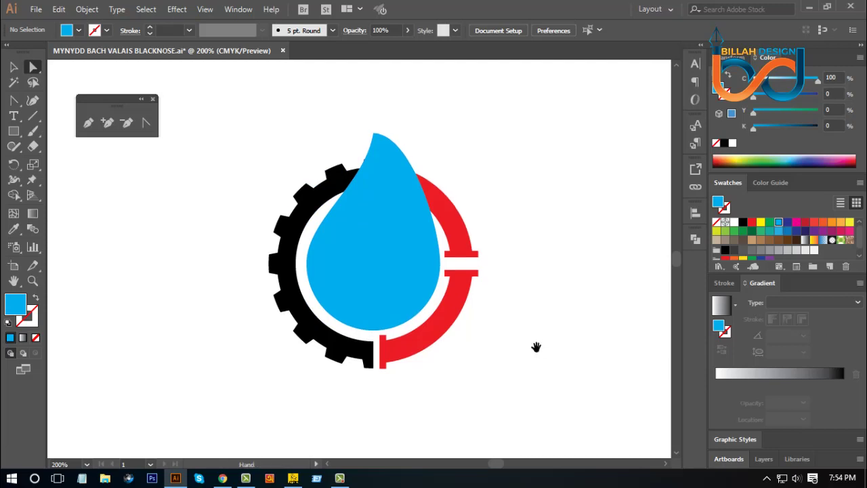
Trim off the drop's right half with a rectangle and Pathfinder Minus Front.
left_click(15, 132)
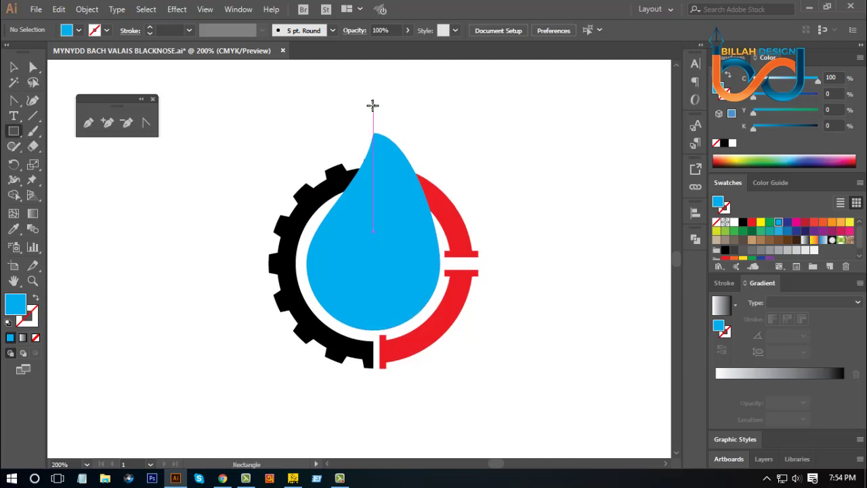
left_click_drag(373, 106, 487, 348)
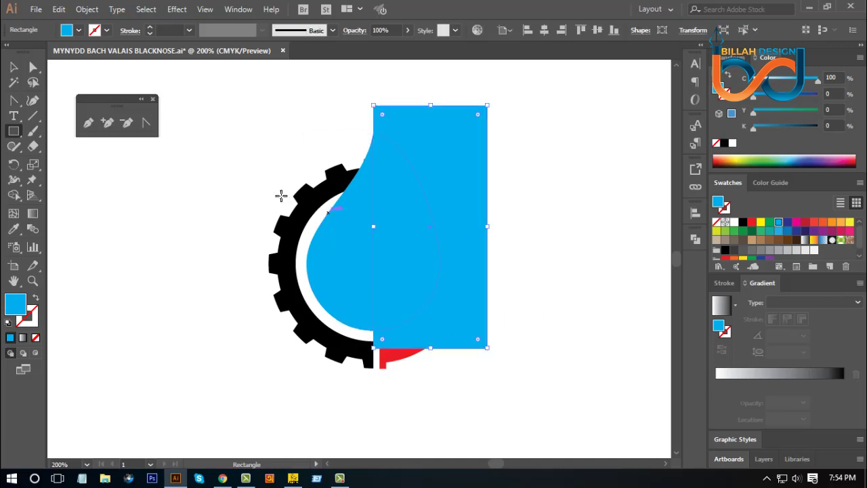
left_click(15, 83)
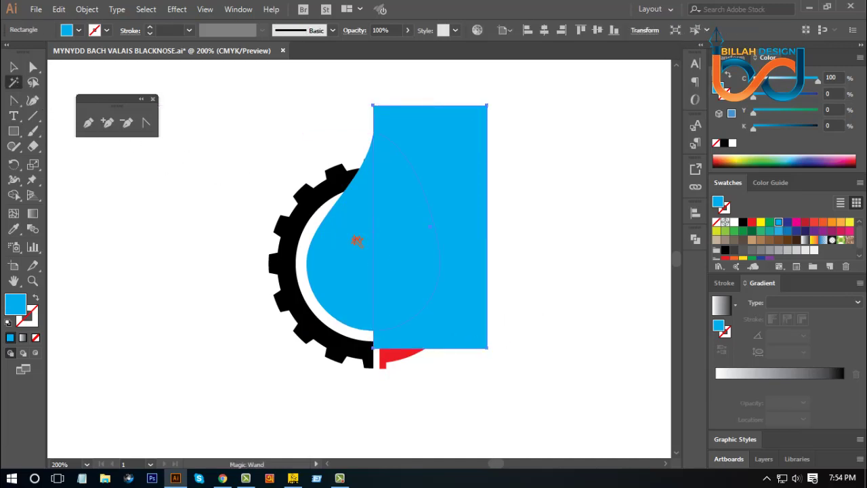
left_click(349, 230)
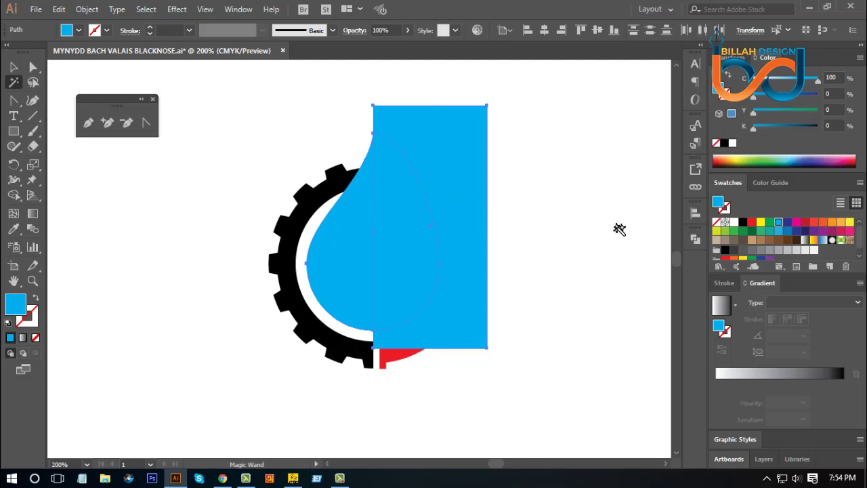
left_click(695, 239)
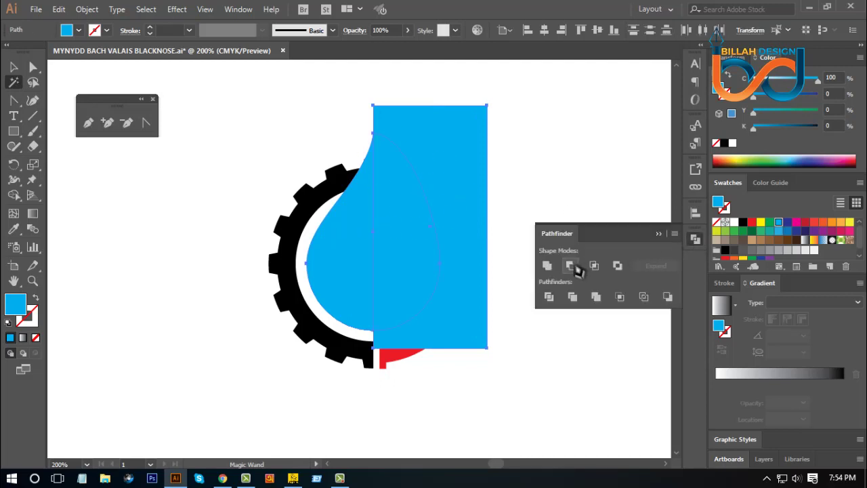
left_click(571, 266)
left_click(695, 238)
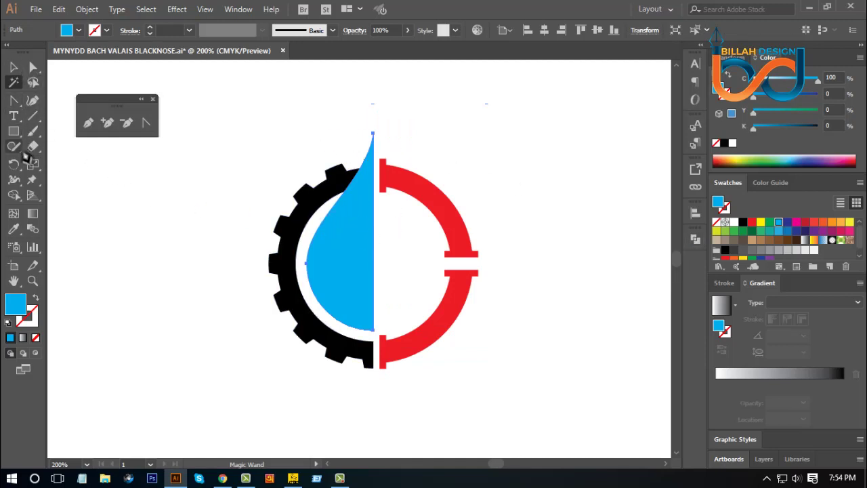
Reflect a vertical copy of the left half across the drop's cut edge.
left_click(14, 164)
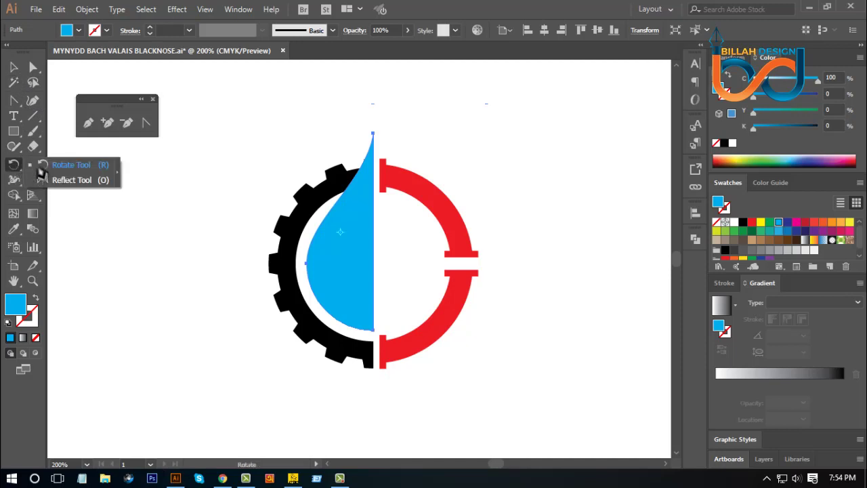
left_click(68, 180)
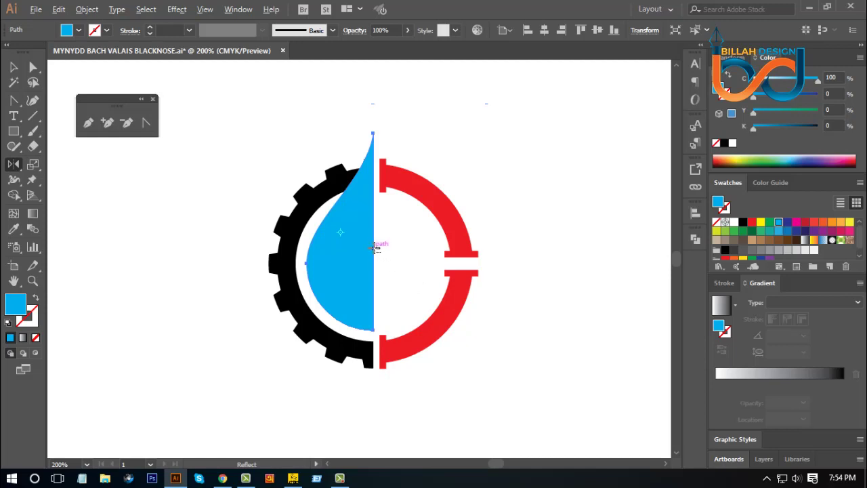
left_click(374, 247, "alt")
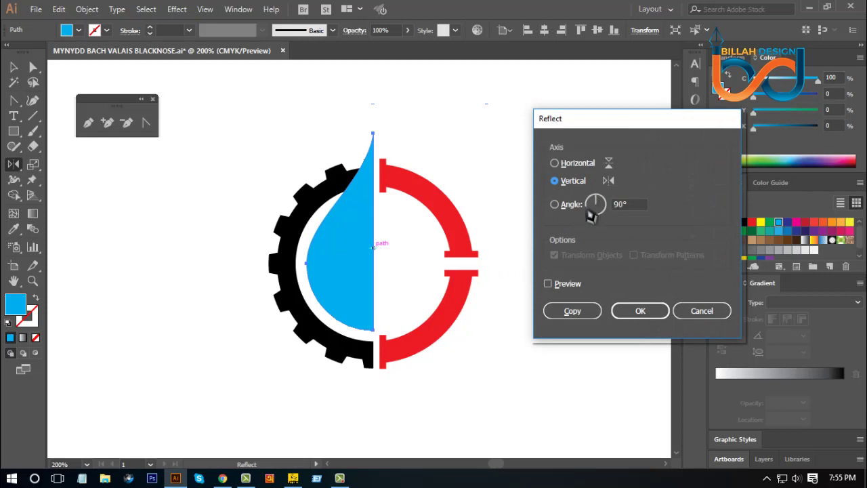
left_click(572, 311)
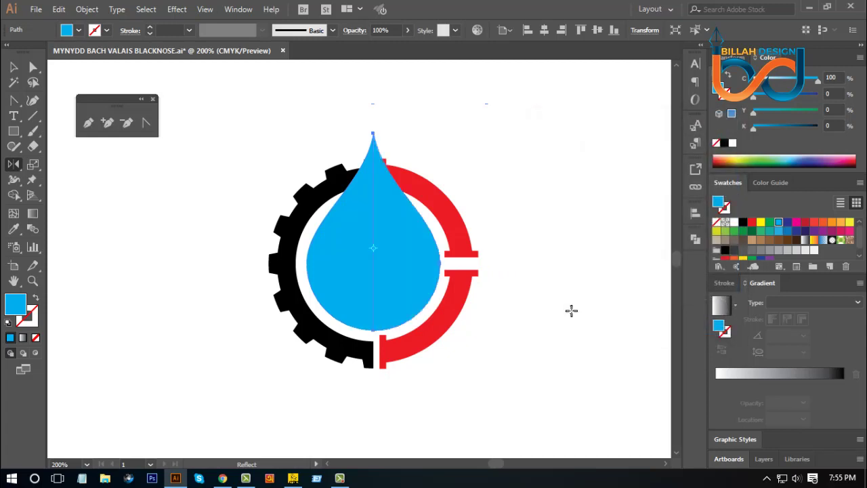
Unite the two drop halves into one shape with Pathfinder.
left_click(33, 66)
left_click(102, 217)
left_click(410, 270)
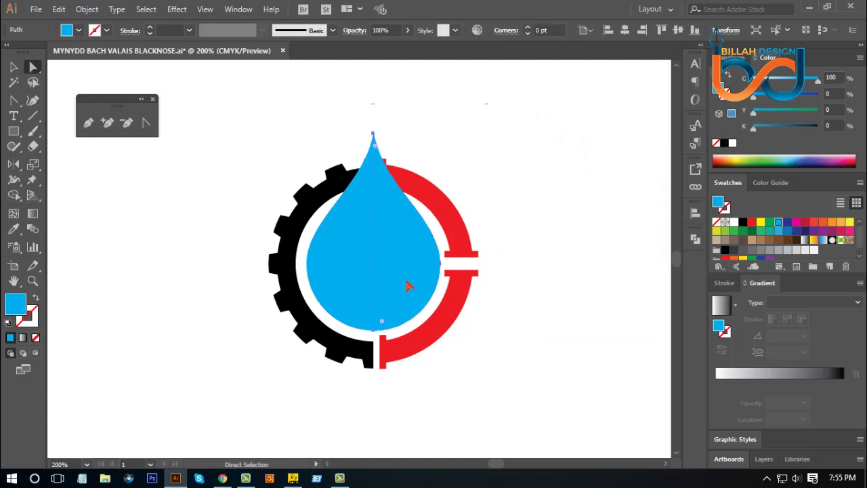
left_click(360, 267, "shift")
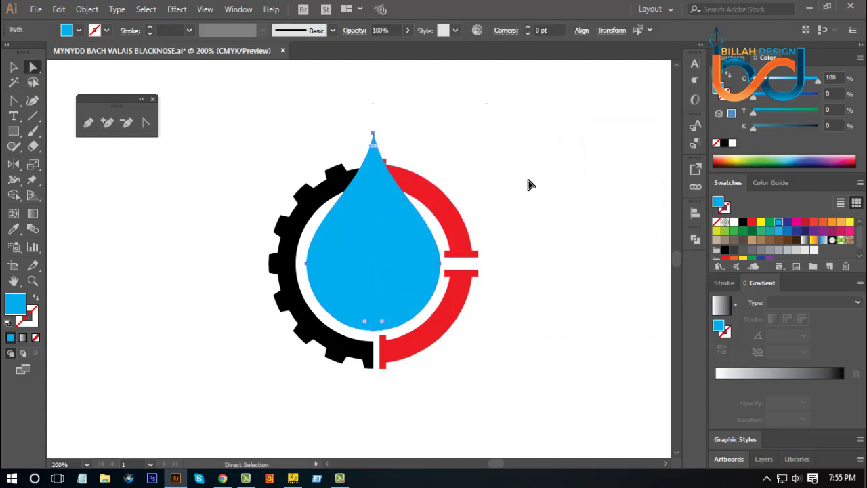
left_click(695, 239)
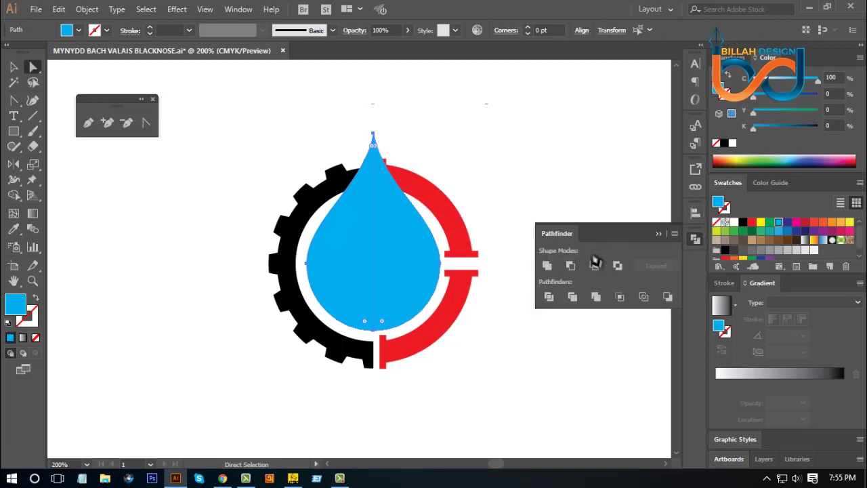
left_click(548, 265)
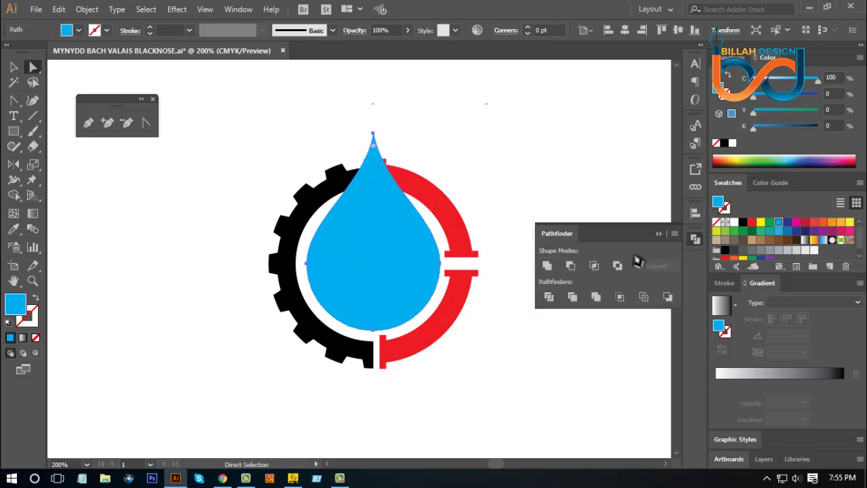
left_click(695, 239)
left_click(585, 230)
Raise the merged drop's top tip point about 16 pt higher.
left_click_drag(533, 232, 544, 264)
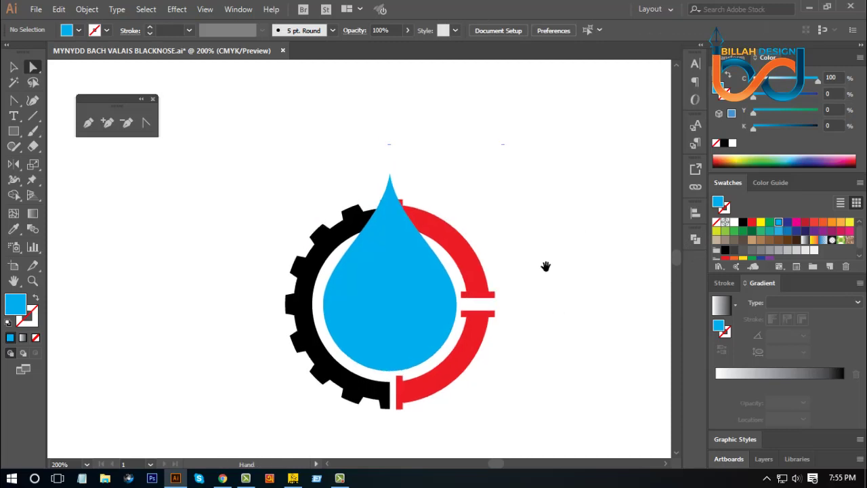
left_click_drag(374, 157, 392, 154)
left_click(508, 223)
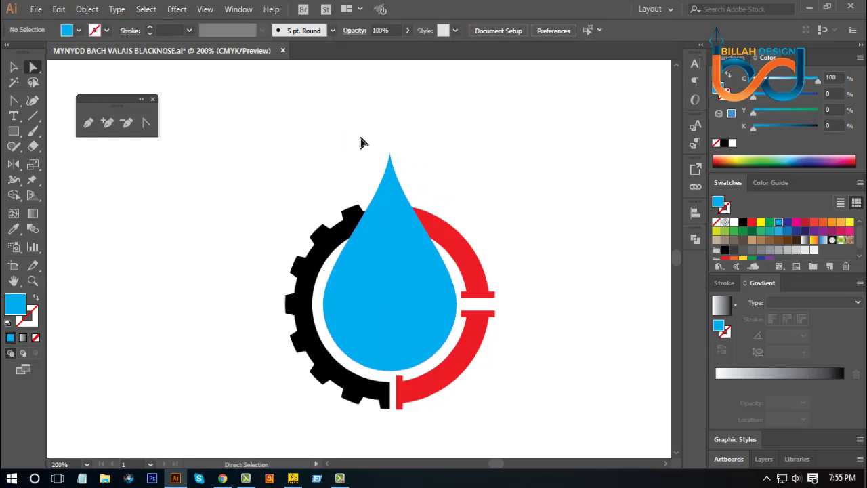
Move the drop's tip point about 7 pt back down.
left_click(391, 157)
key("ctrl+shift+a")
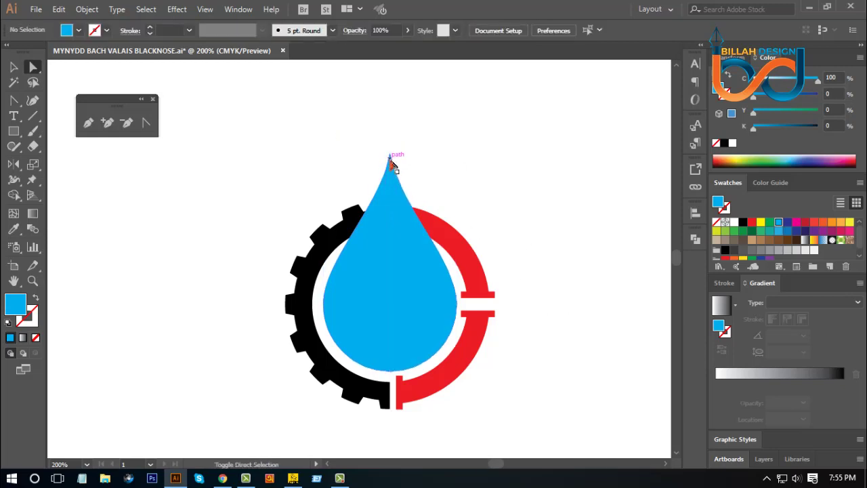
left_click_drag(390, 161, 391, 164)
left_click(528, 240)
Zoom to 150% to frame the whole logo and select the blue drop.
left_click_drag(548, 379, 538, 355)
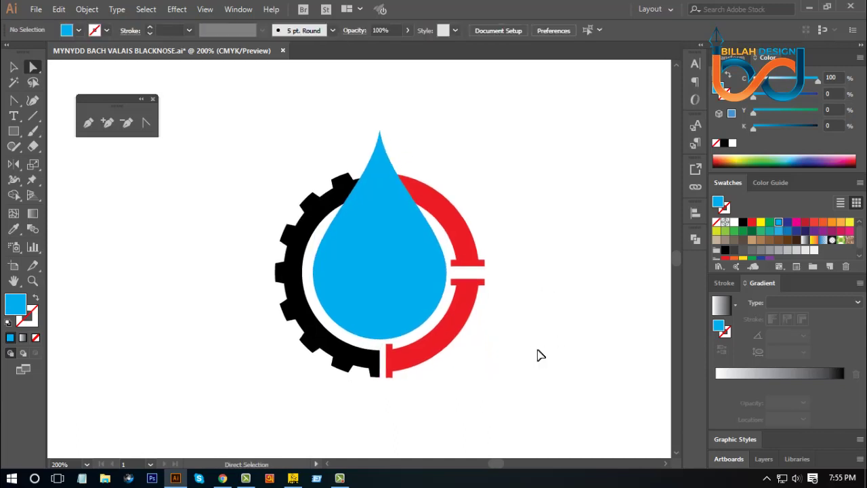
key("ctrl+minus")
key("ctrl+minus")
key("ctrl+minus")
key("ctrl+plus")
key("ctrl+plus")
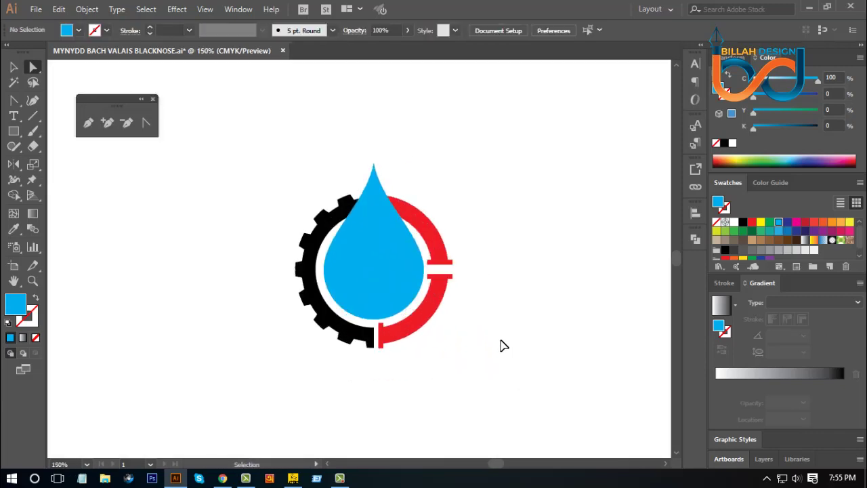
left_click_drag(506, 344, 501, 335)
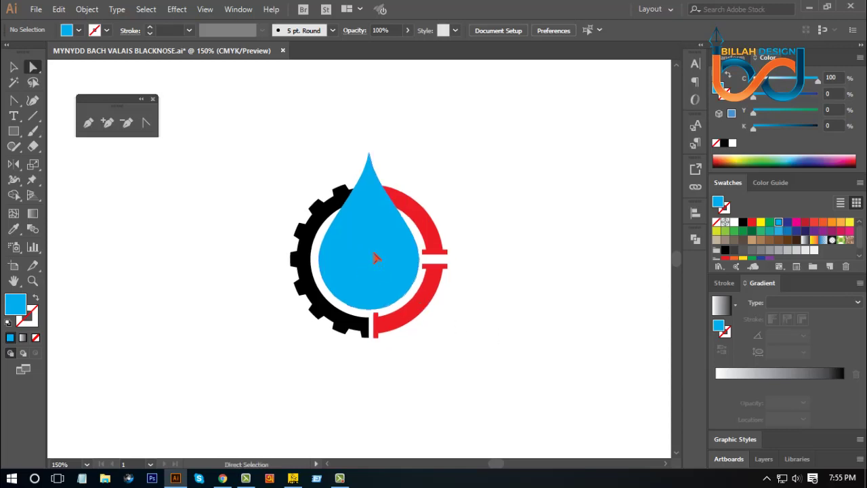
left_click(376, 257)
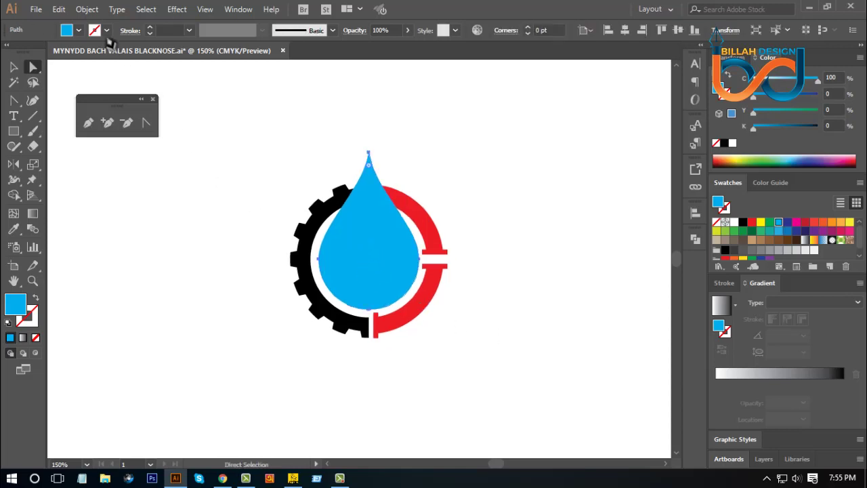
Create a 6 pt Offset Path around the blue drop and fill it white.
left_click(88, 9)
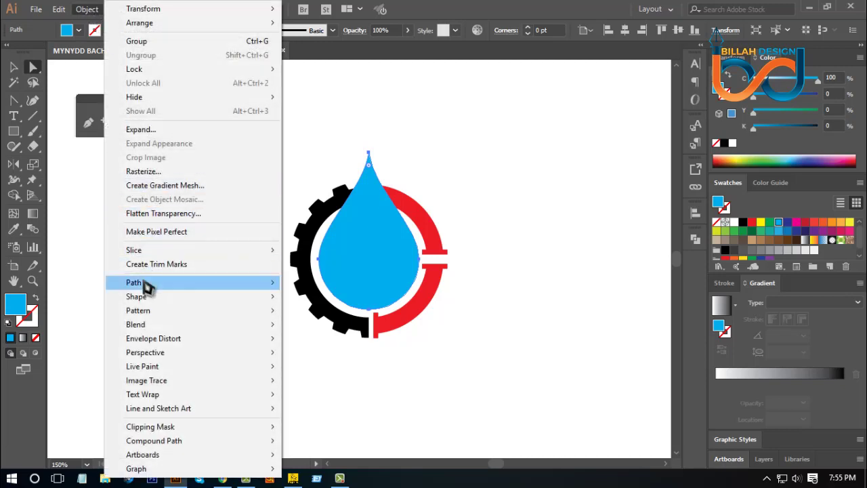
mouse_move(160, 289)
left_click(319, 331)
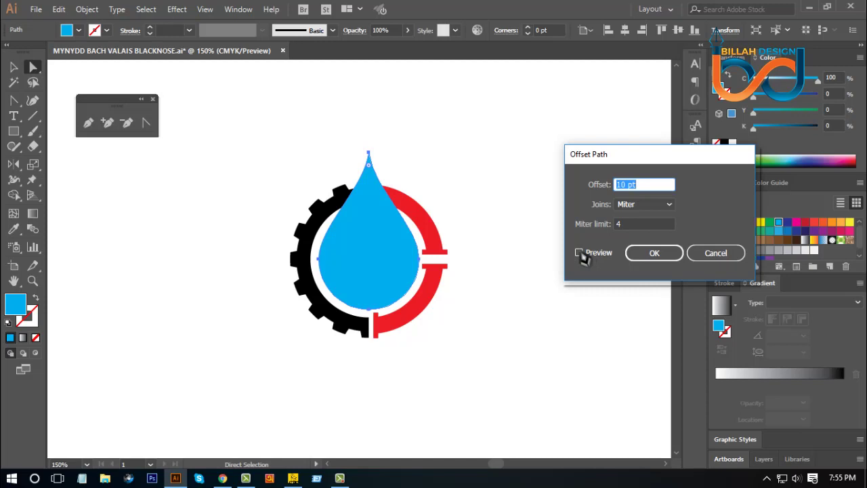
left_click(579, 253)
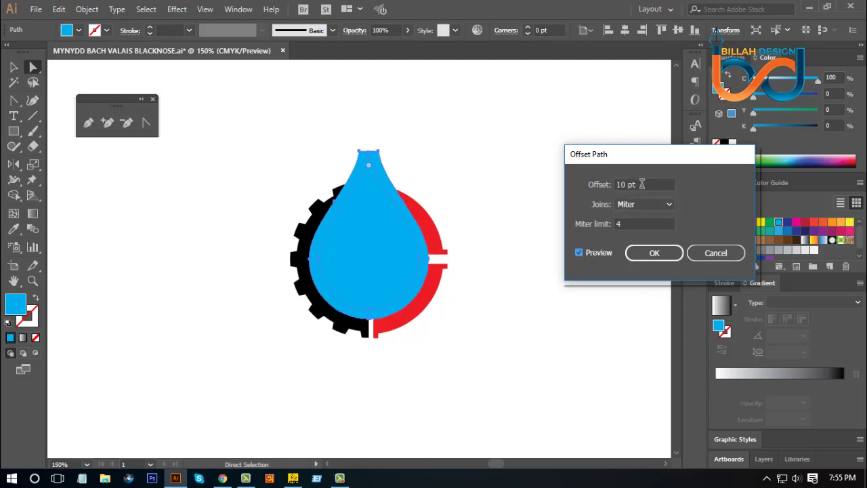
scroll(641, 184, "down", 2)
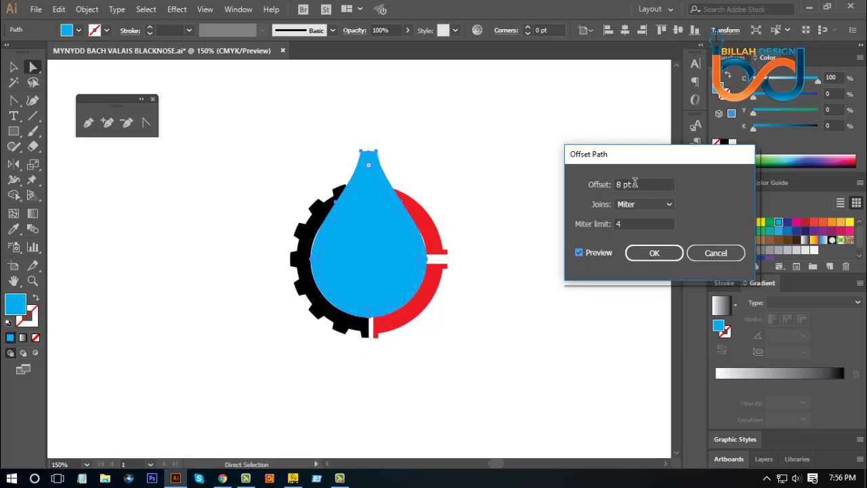
scroll(635, 184, "down", 2)
scroll(634, 185, "down", 1)
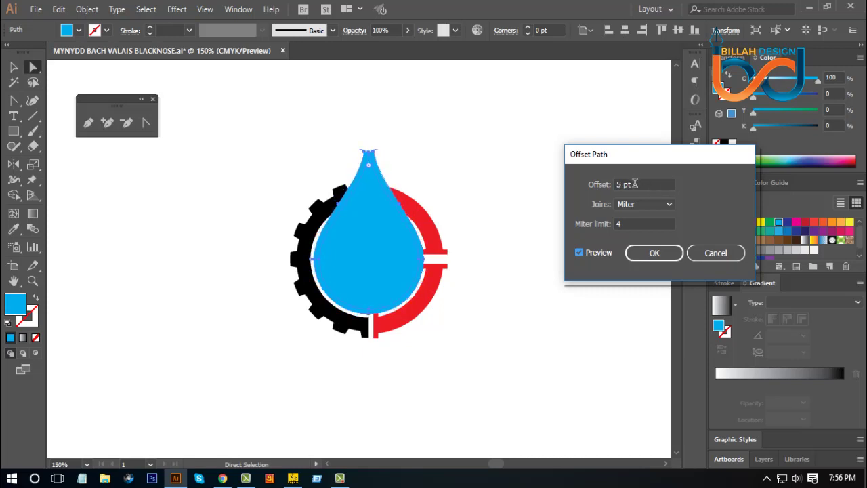
scroll(635, 185, "up", 1)
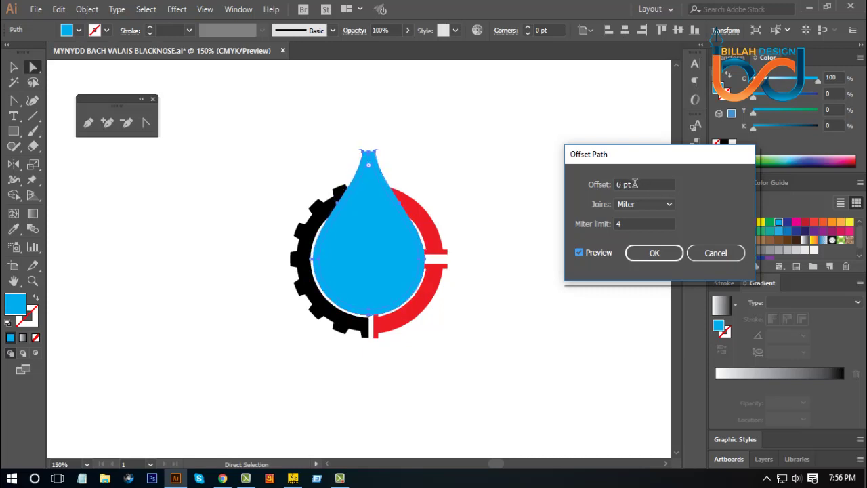
left_click(662, 252)
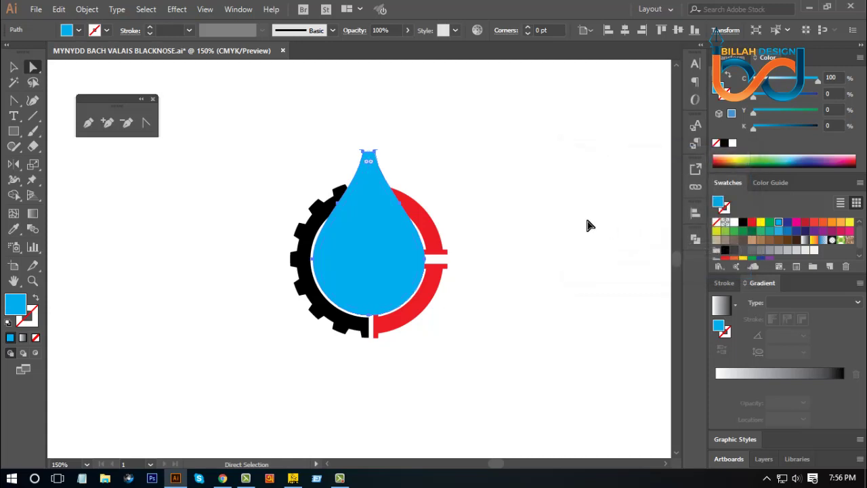
left_click(734, 222)
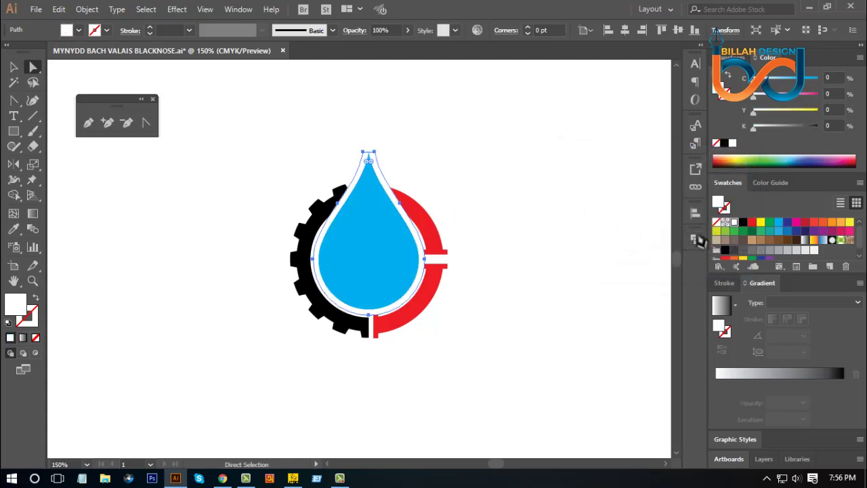
left_click(579, 259)
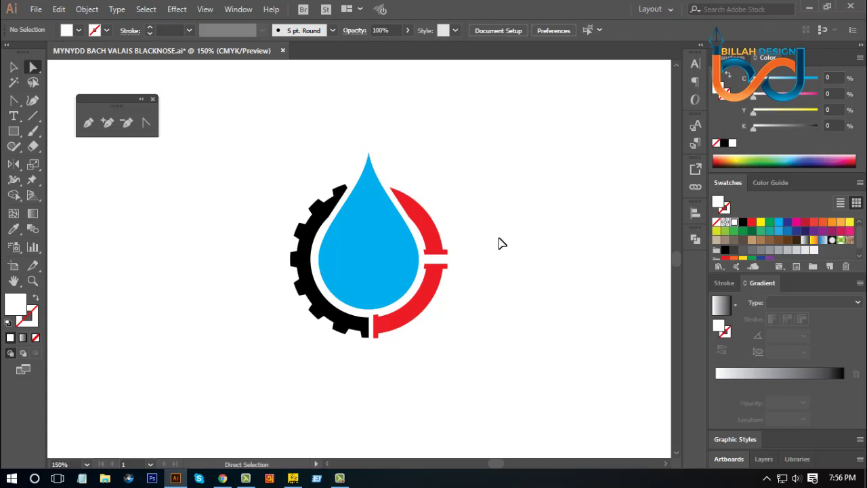
Zoom to 200% and click through the drop, red arcs and gear to check each shape.
key("ctrl+minus")
key("ctrl+minus")
key("ctrl+minus")
key("ctrl+plus")
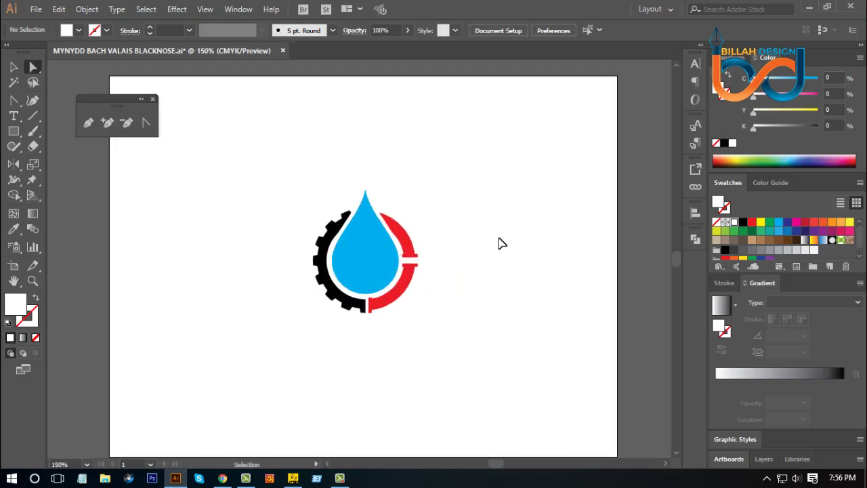
key("ctrl+plus")
left_click_drag(536, 303, 532, 295)
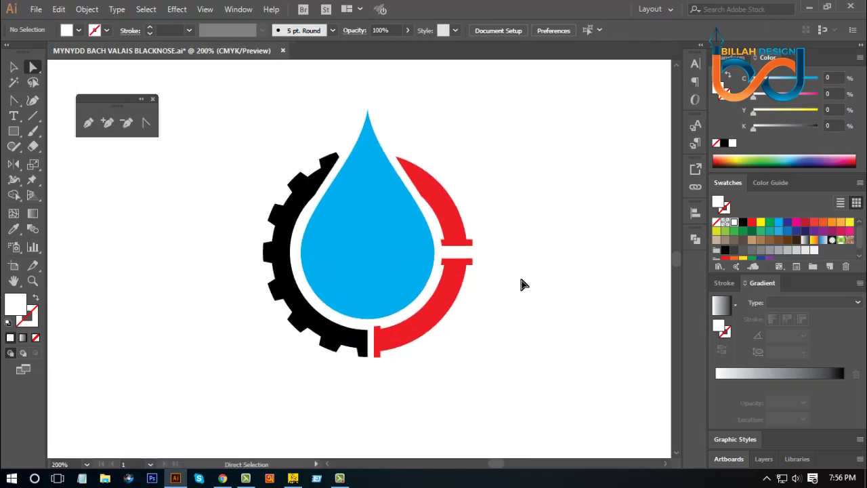
left_click(382, 139)
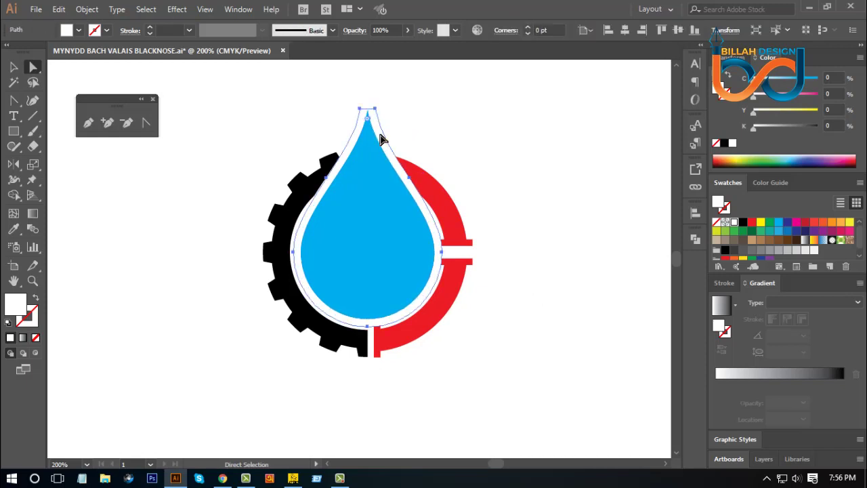
left_click(409, 160)
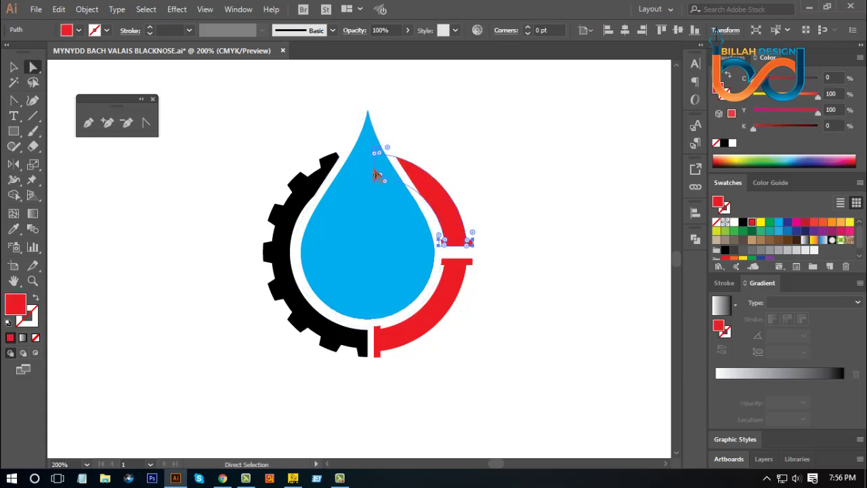
left_click(332, 168)
left_click(486, 169)
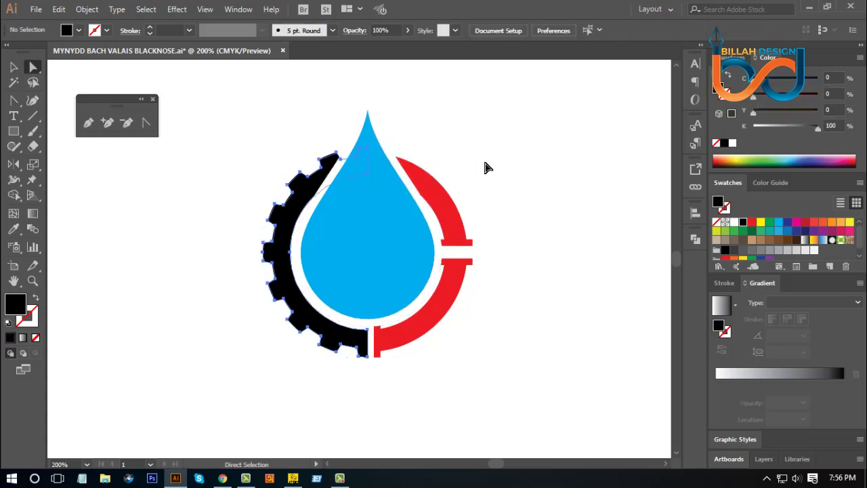
left_click(437, 194)
left_click(518, 260)
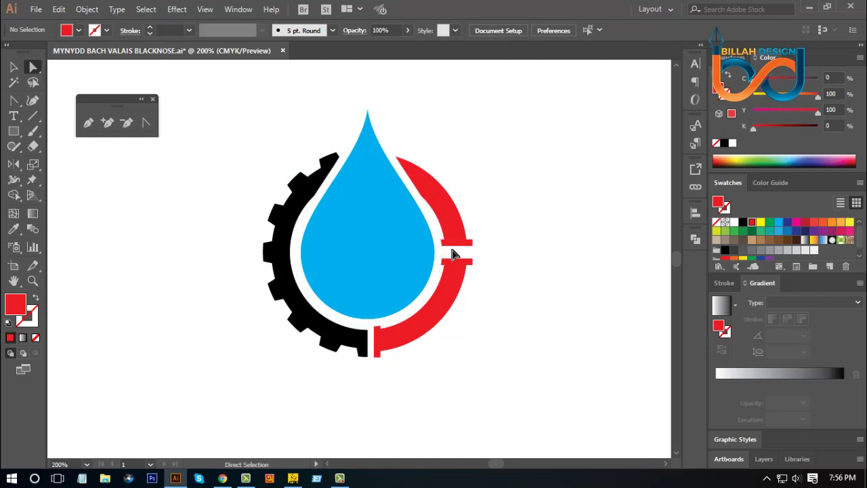
Try dragging an anchor on the white outline's right side, then undo it.
left_click(443, 252)
left_click(503, 269)
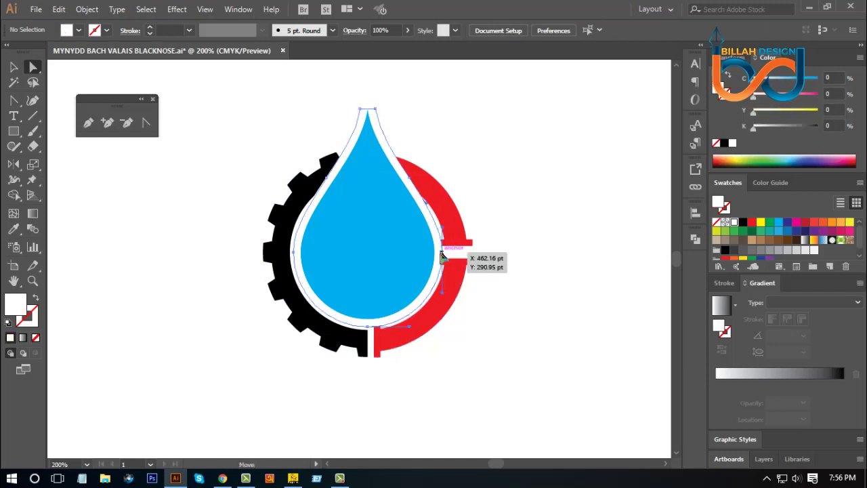
left_click_drag(444, 254, 432, 256)
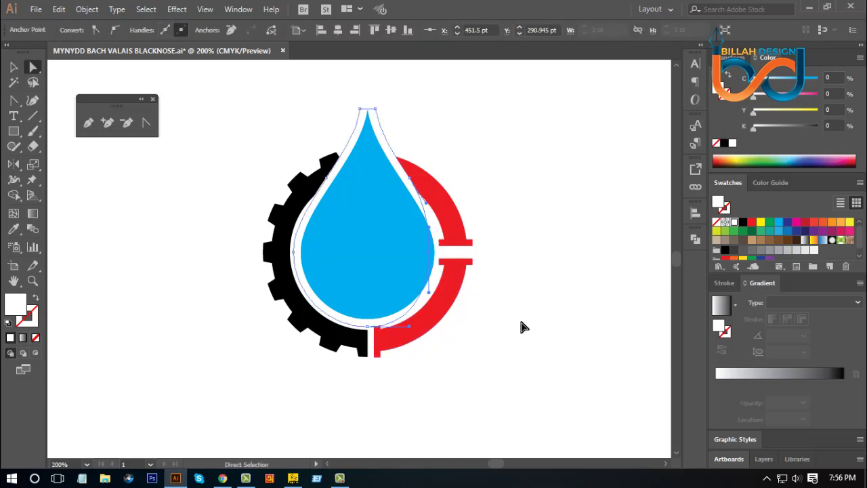
left_click(525, 326)
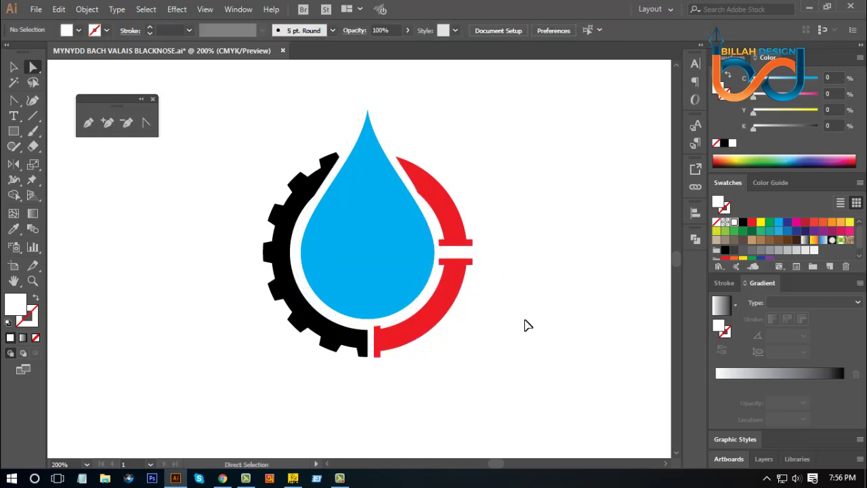
key("ctrl+z")
key("ctrl+z")
left_click(526, 314)
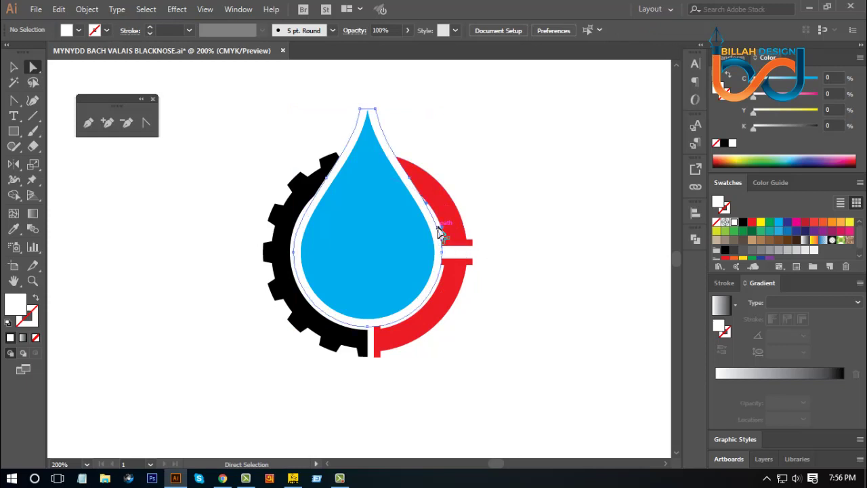
Add an anchor on the white outline's right edge and pull it about 12.7 pt inward.
left_click(439, 233)
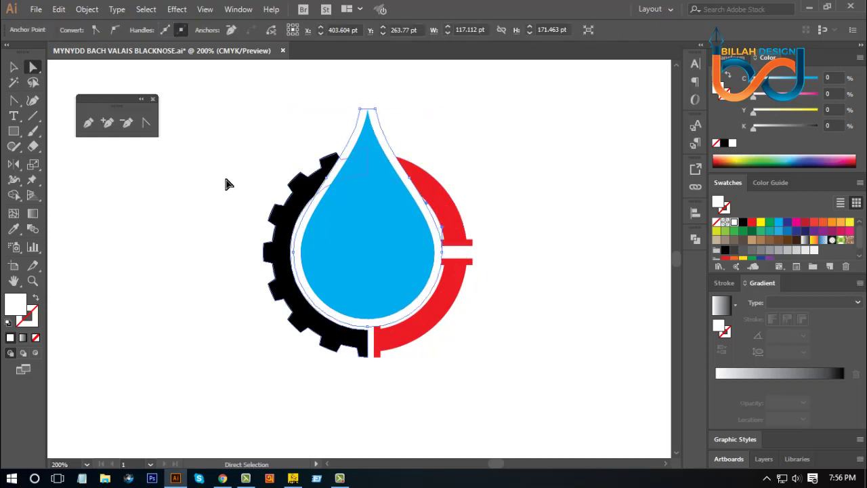
left_click(111, 125)
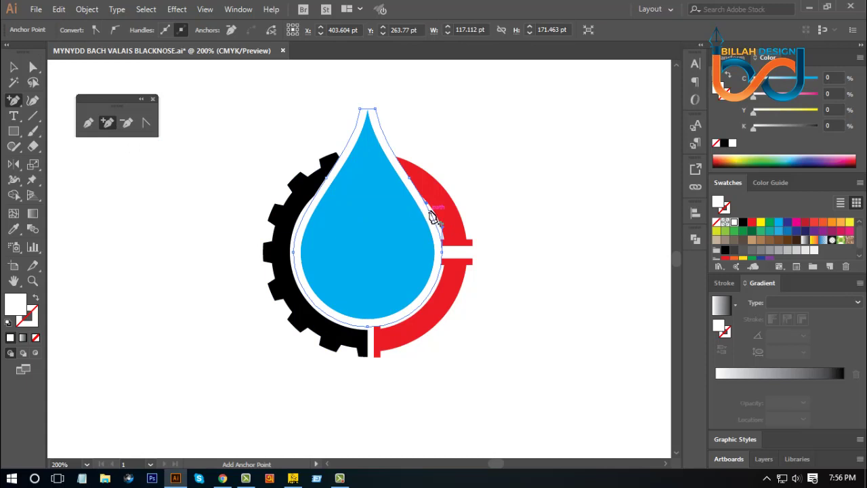
left_click(33, 67)
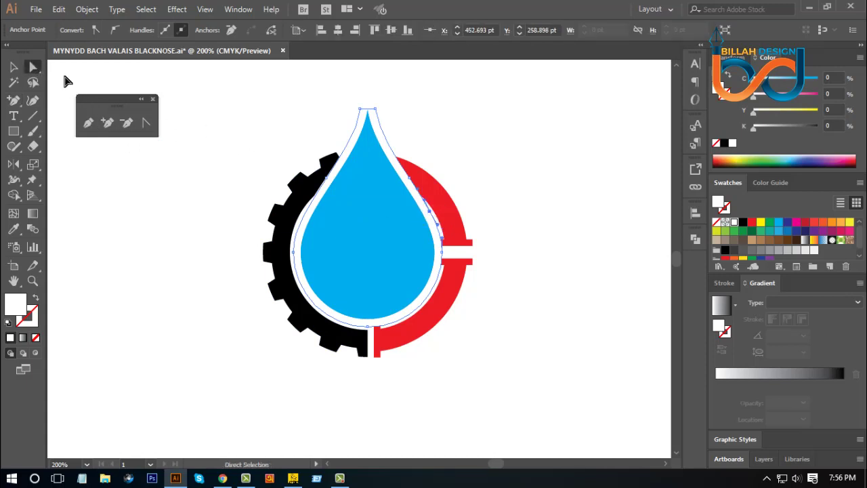
mouse_move(441, 253)
left_mouse_down()
mouse_move(424, 256)
mouse_move(432, 263)
left_mouse_up()
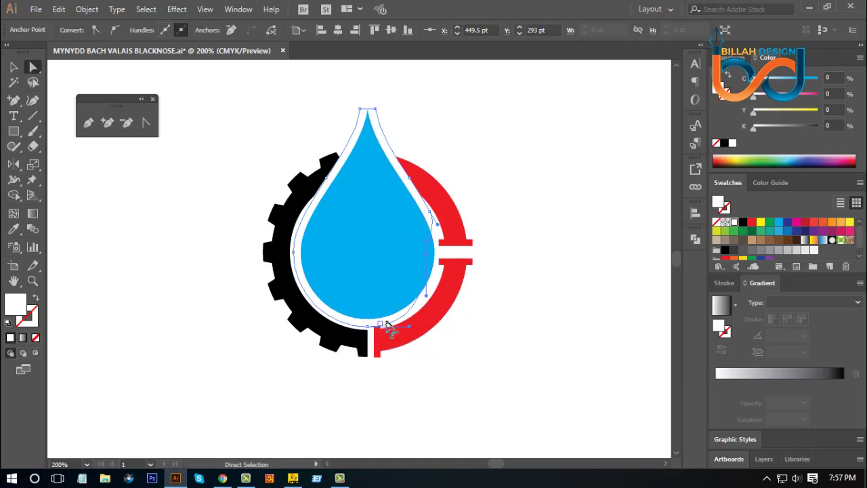
Divide the white outline, red ring and black gear with Pathfinder Divide.
left_click(442, 200, "shift")
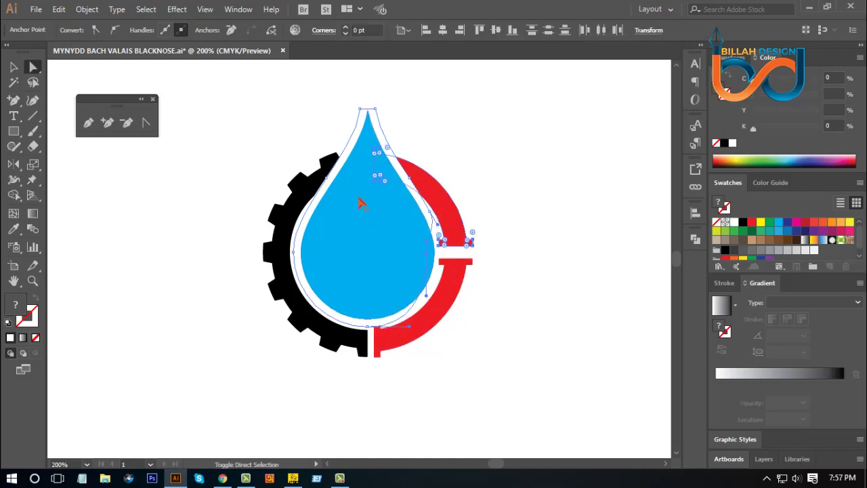
left_click(308, 197, "shift")
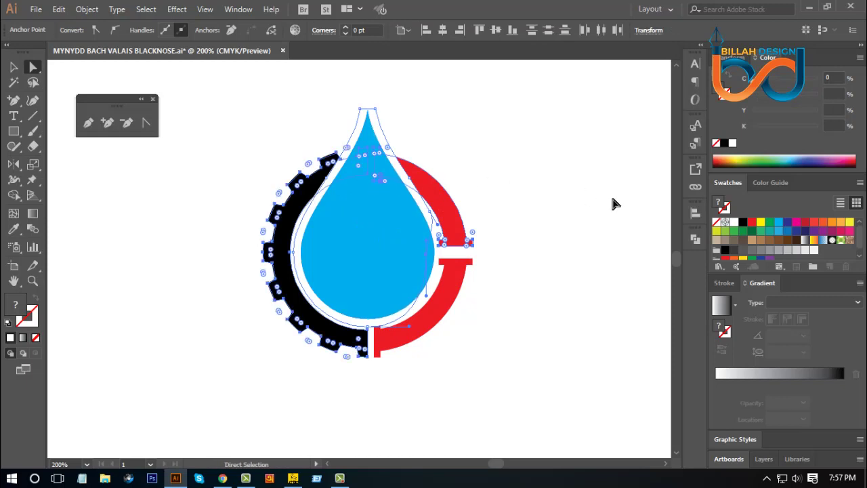
left_click(695, 239)
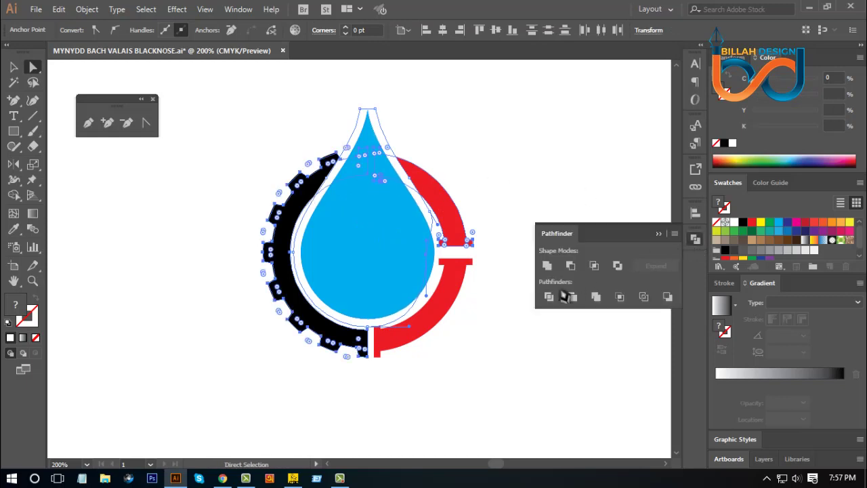
left_click(548, 297)
left_click(693, 242)
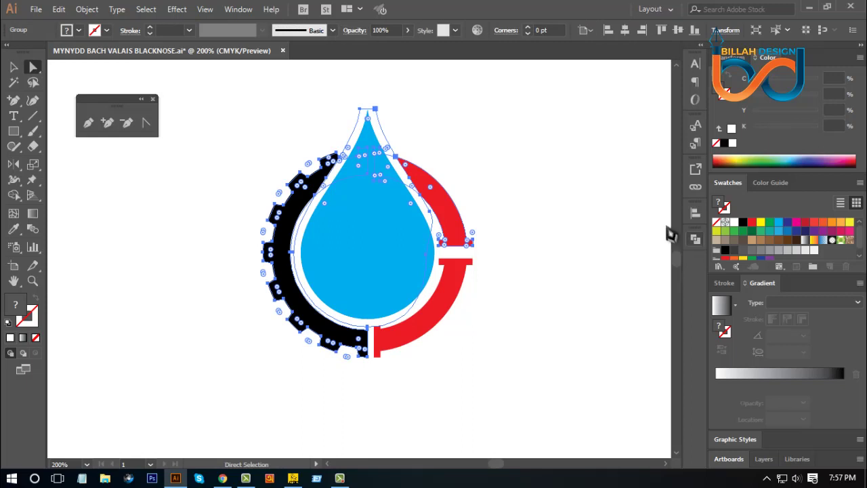
left_click(479, 152)
Check the white outline with the Magic Wand, then select the blue drop.
left_click(14, 81)
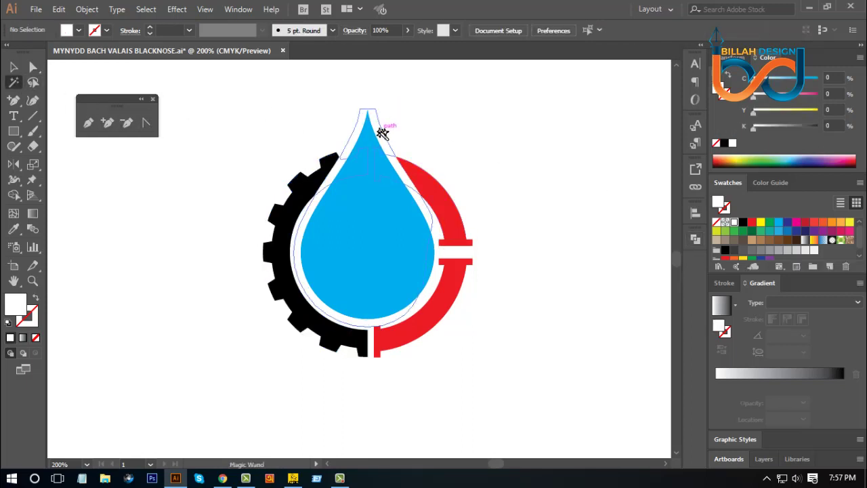
left_click(382, 133)
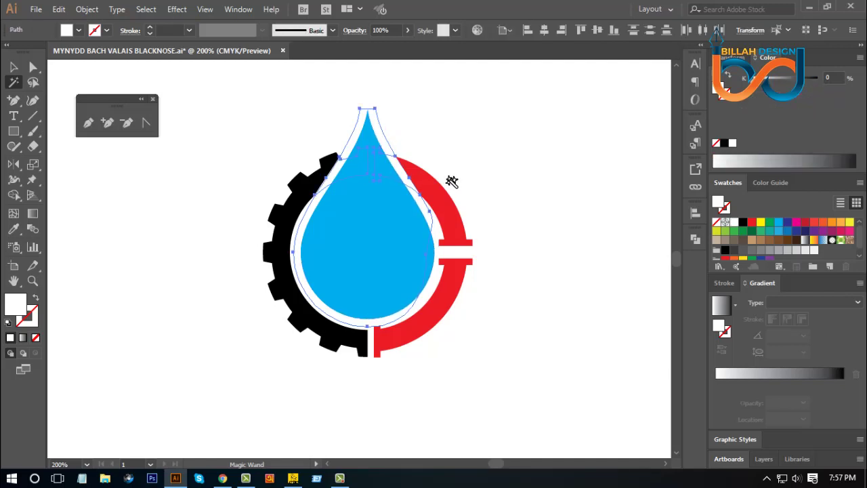
left_click(472, 186)
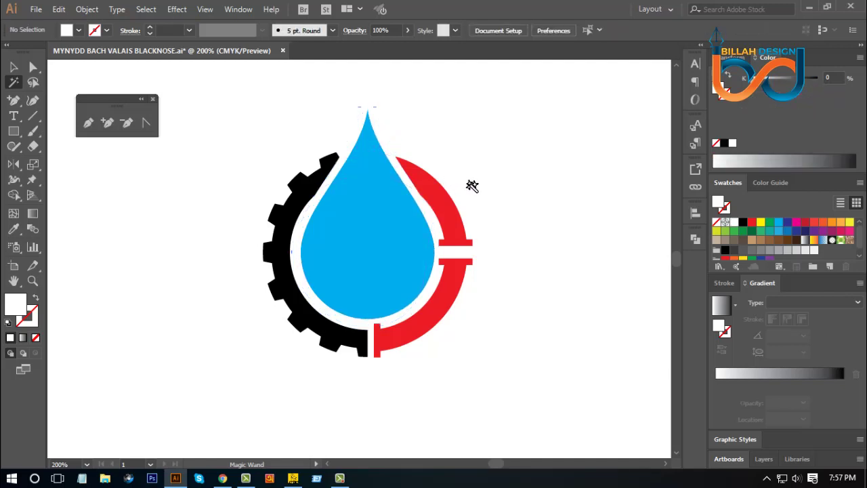
left_click(32, 67)
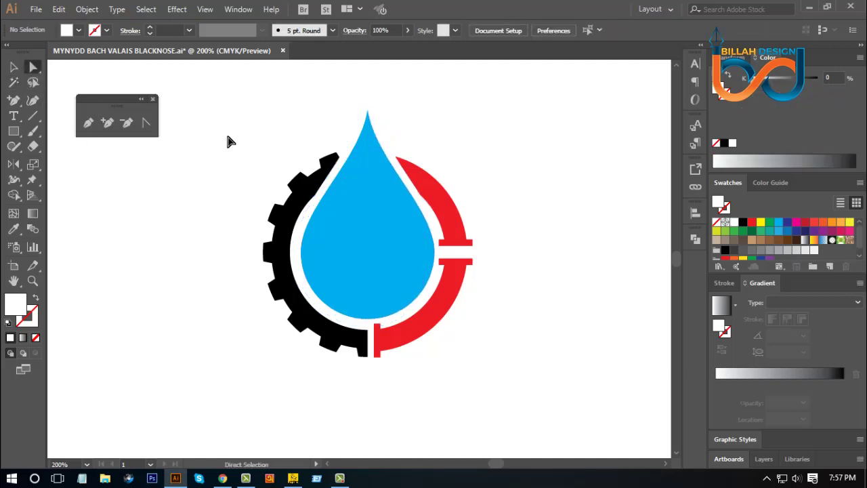
key("v")
left_click(386, 248)
Make a -3 pt Offset Path inset copy of the drop and fill it white.
left_click(385, 252)
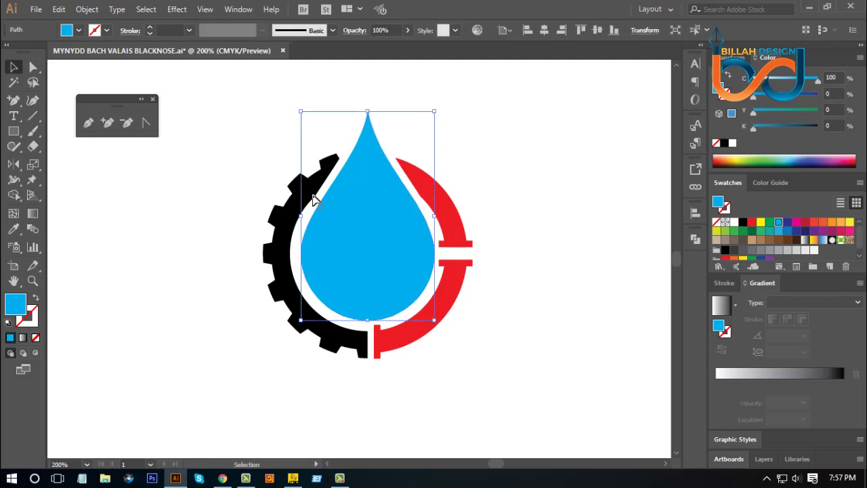
left_click(88, 9)
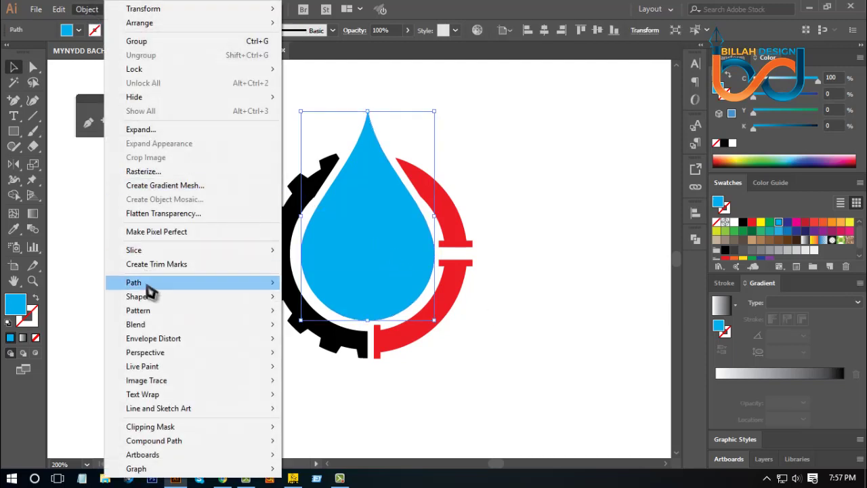
mouse_move(146, 291)
left_click(319, 326)
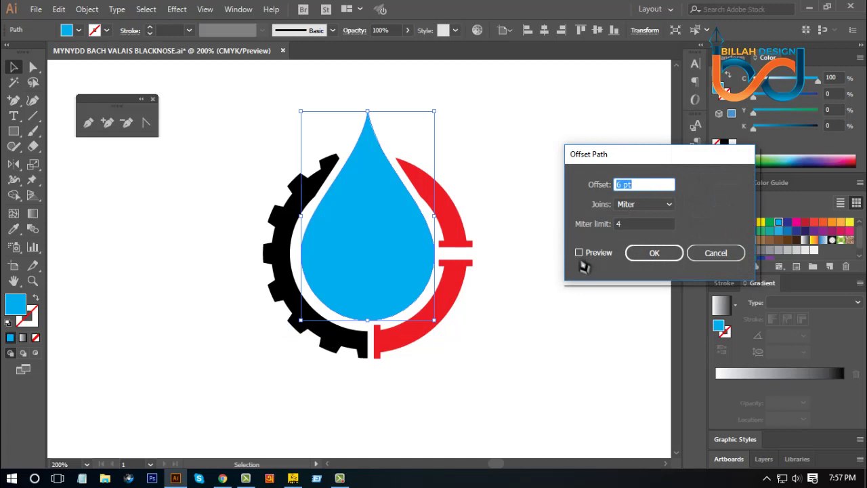
left_click(579, 252)
triple_click(632, 184)
type("-3")
left_click(654, 254)
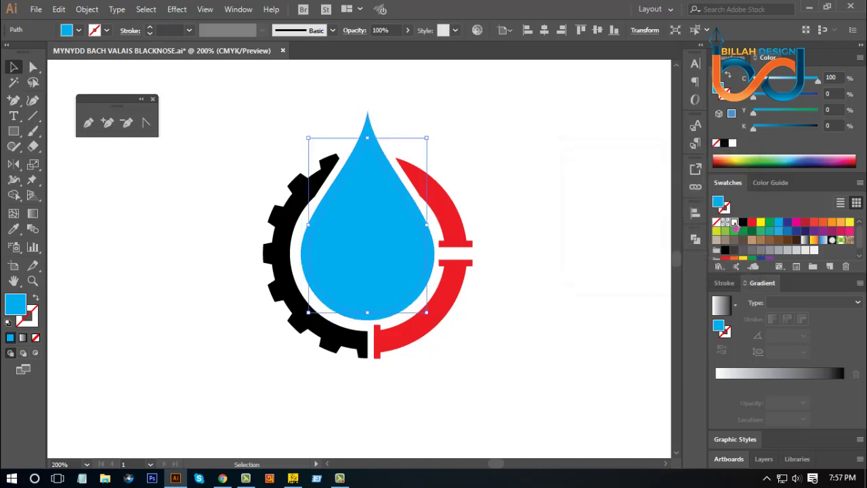
left_click(733, 222)
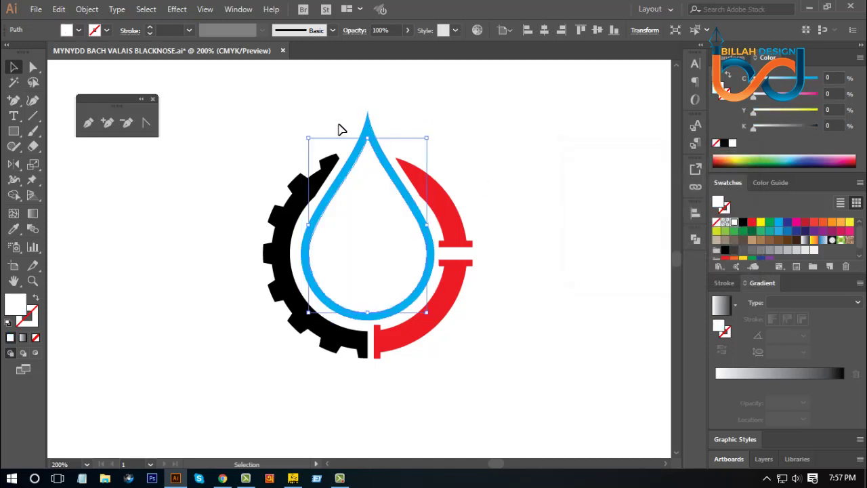
Offset the inner drop again to -4 pt and fill it cyan.
left_click(96, 15)
mouse_move(148, 288)
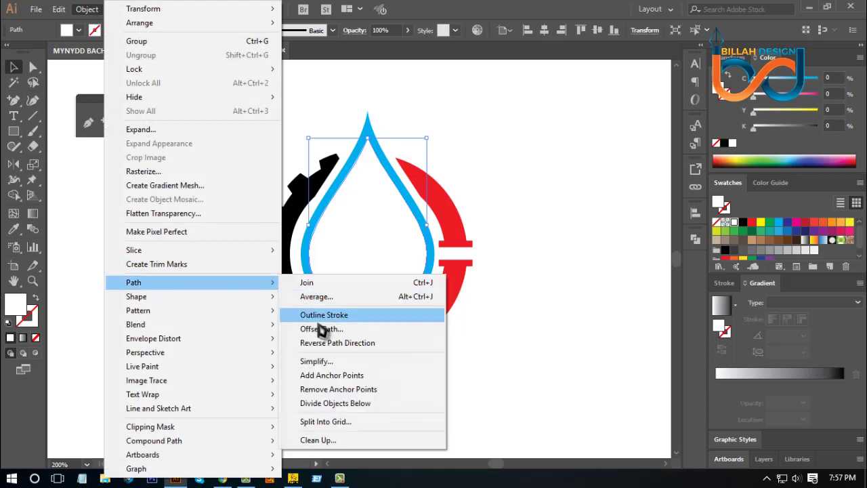
left_click(344, 329)
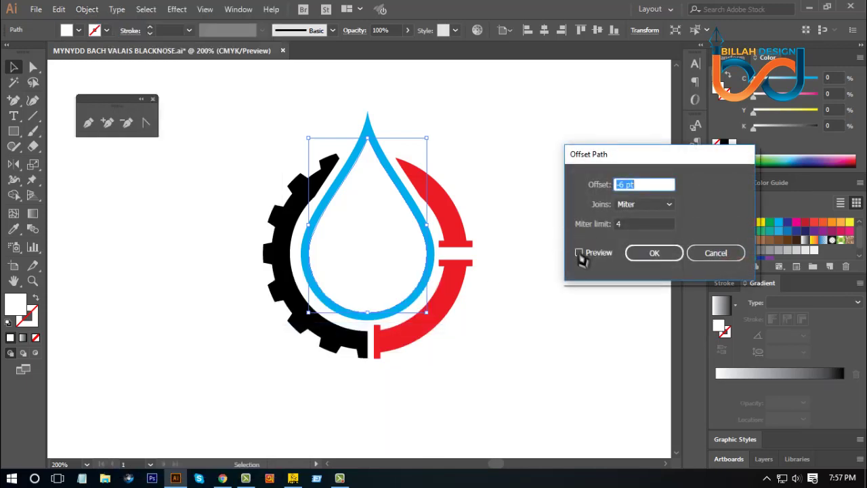
left_click(579, 252)
left_click(638, 184)
key("Up")
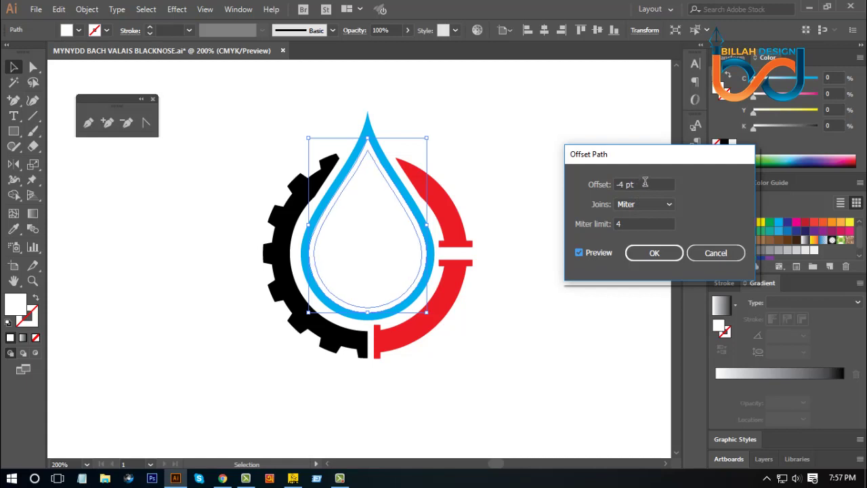
left_click(662, 253)
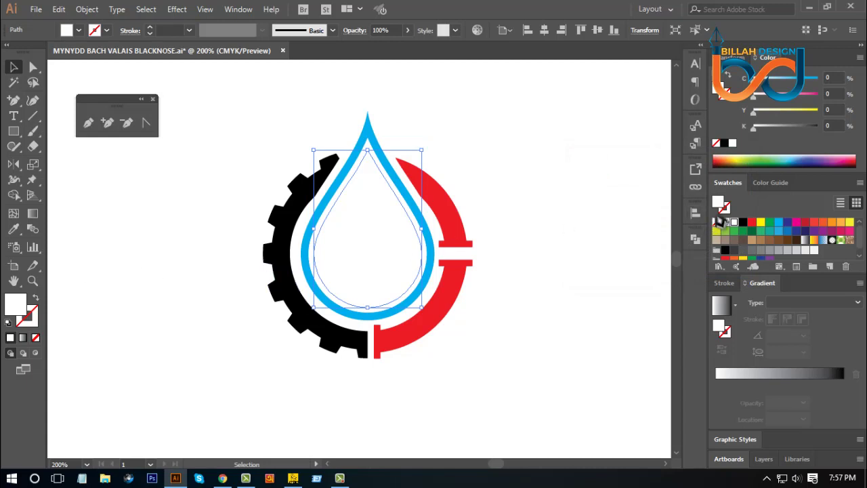
left_click(778, 222)
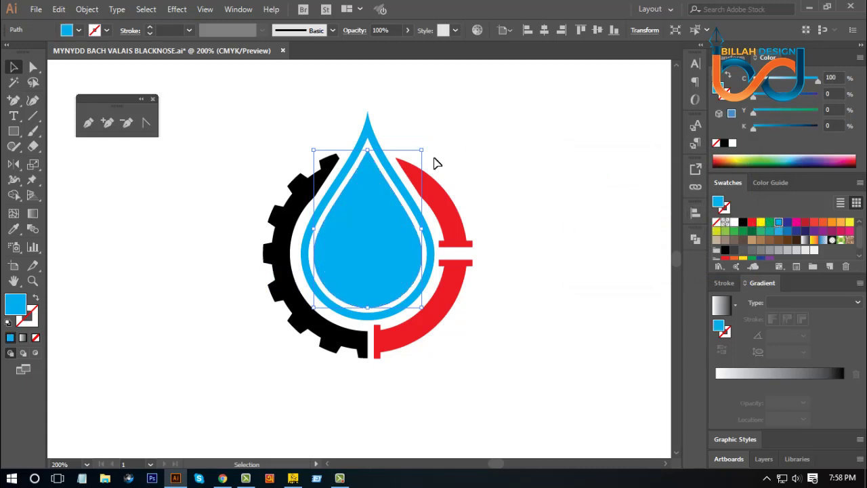
Stretch the inner drop's top up into the outer drop's tip.
left_click_drag(368, 149, 370, 138)
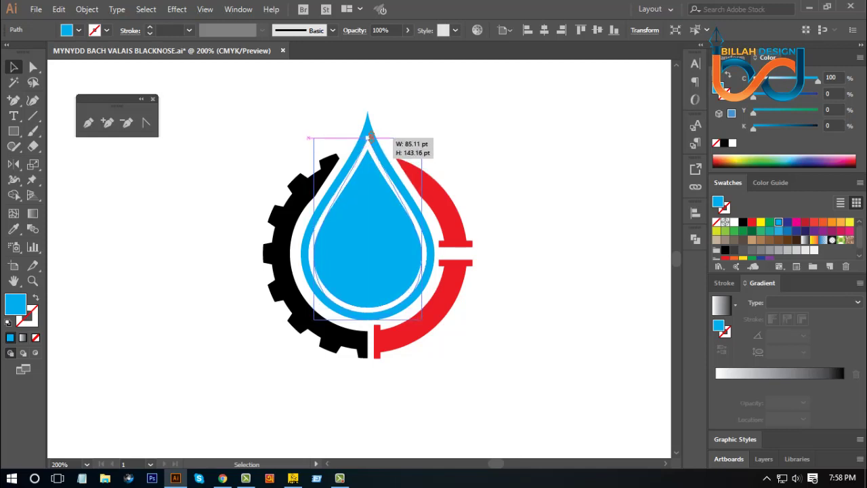
left_click_drag(370, 136, 371, 133)
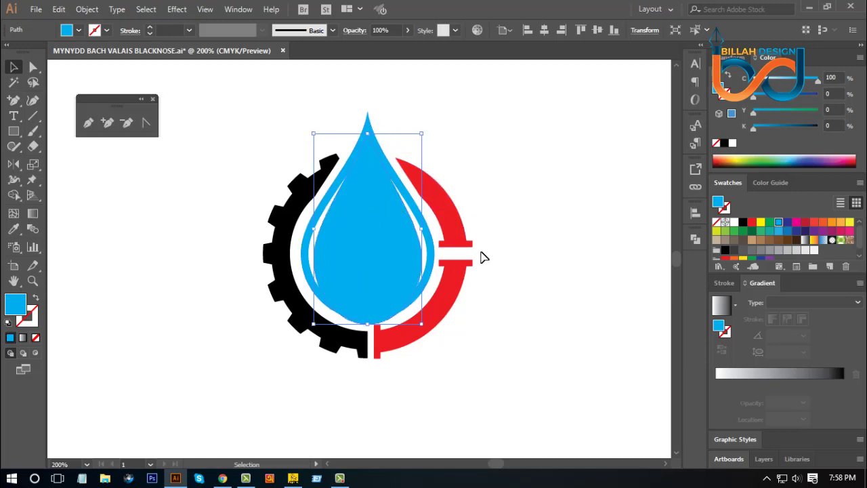
key("ctrl+equal")
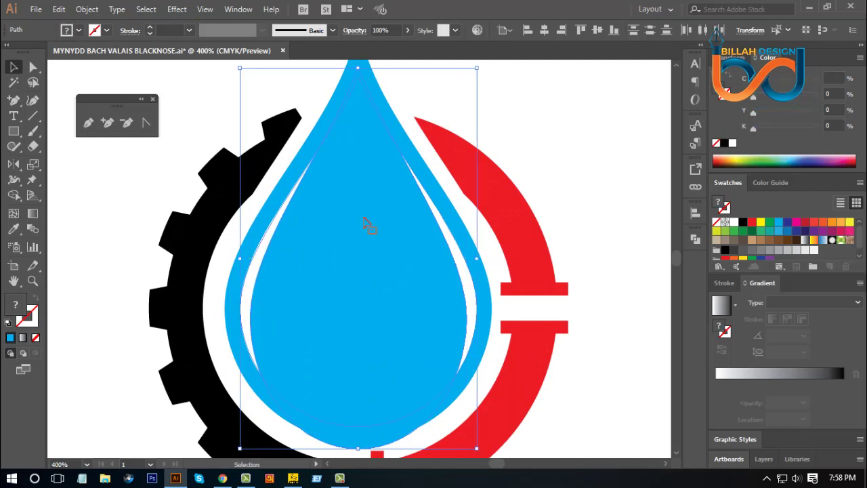
Apply Pathfinder Minus Front to leave a thin white line, then zoom to 100%.
left_click(695, 239)
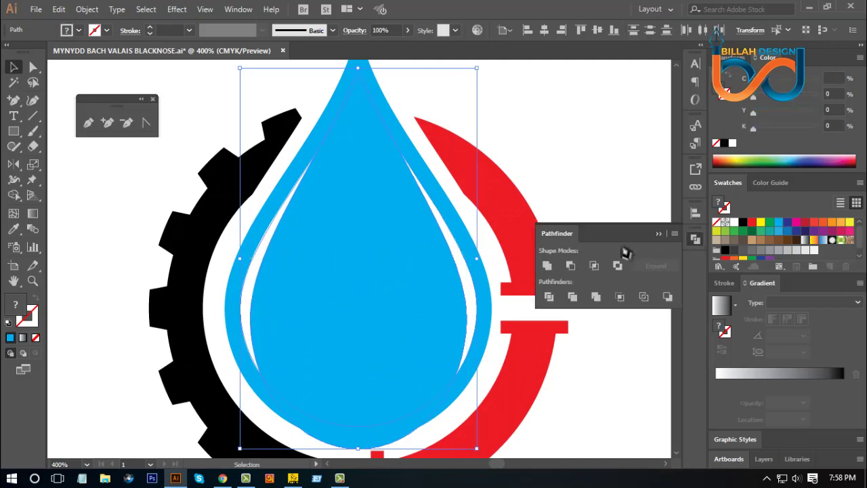
left_click(569, 266)
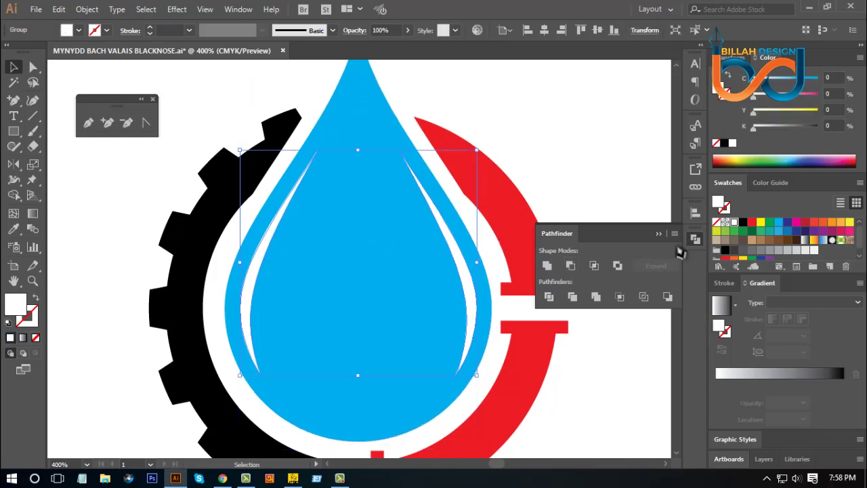
left_click(694, 238)
left_click(594, 280)
key("ctrl+1")
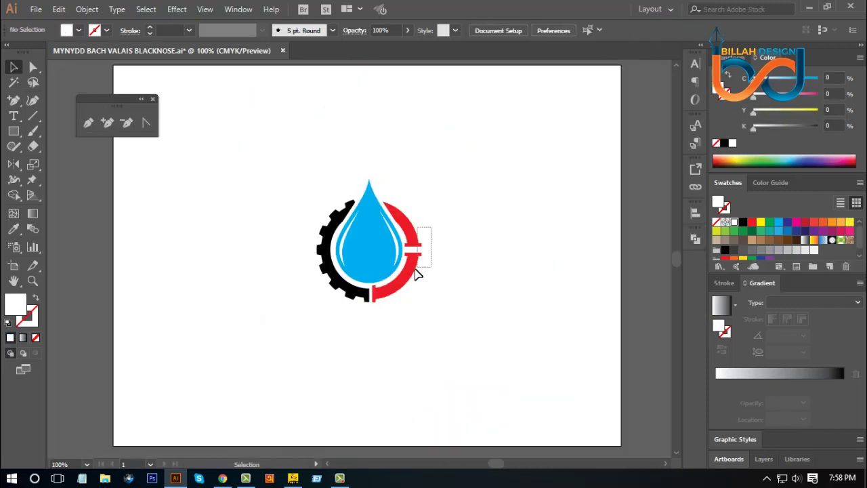
Recolour the red half-ring arc dark grey.
key("ctrl+a")
left_click(477, 263)
left_click(33, 67)
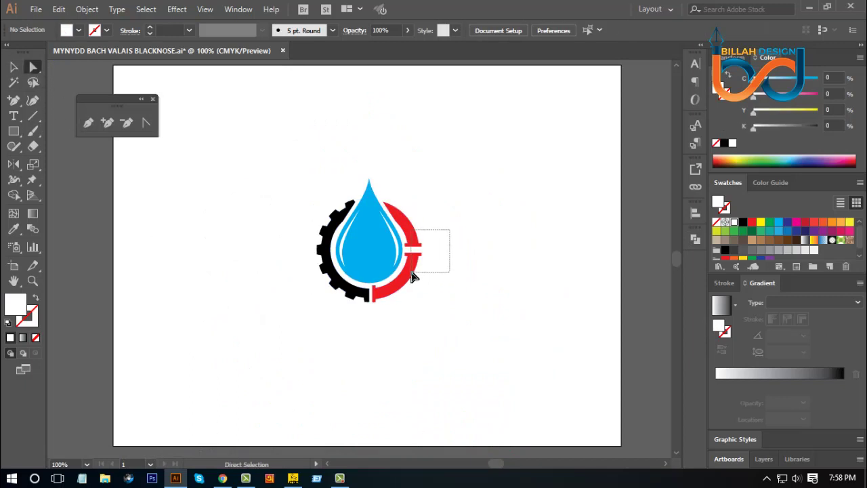
left_click_drag(449, 229, 411, 272)
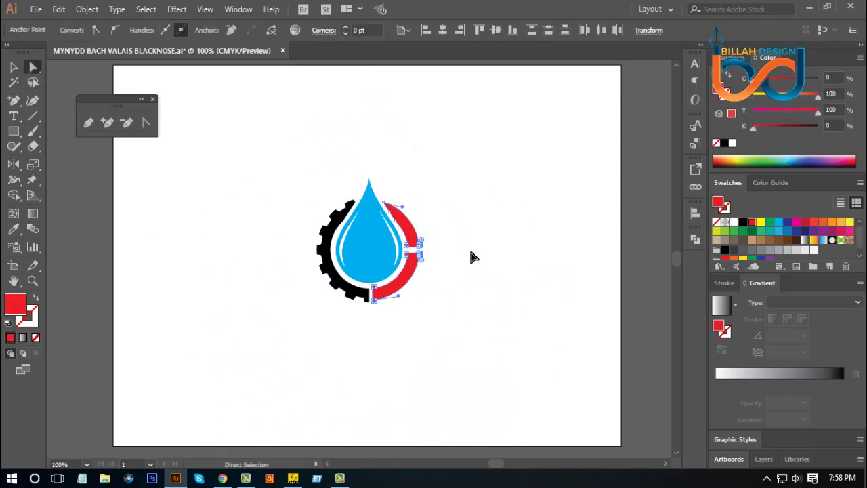
scroll(783, 248, "down", 1)
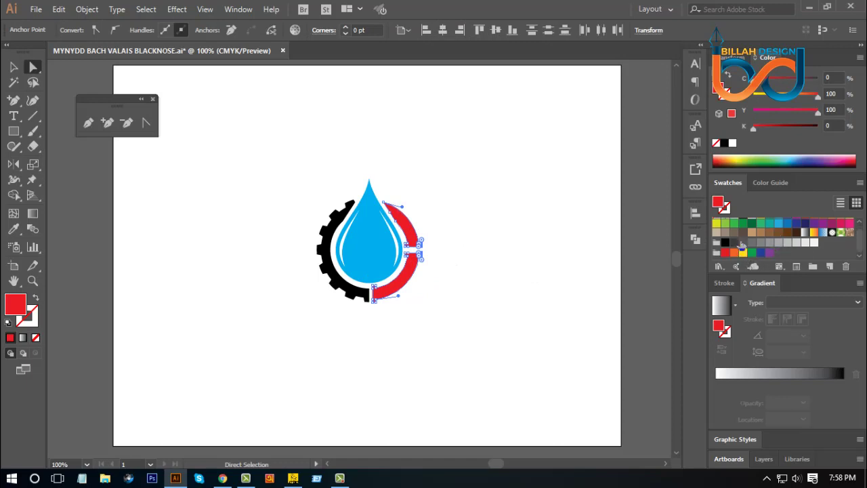
left_click(734, 242)
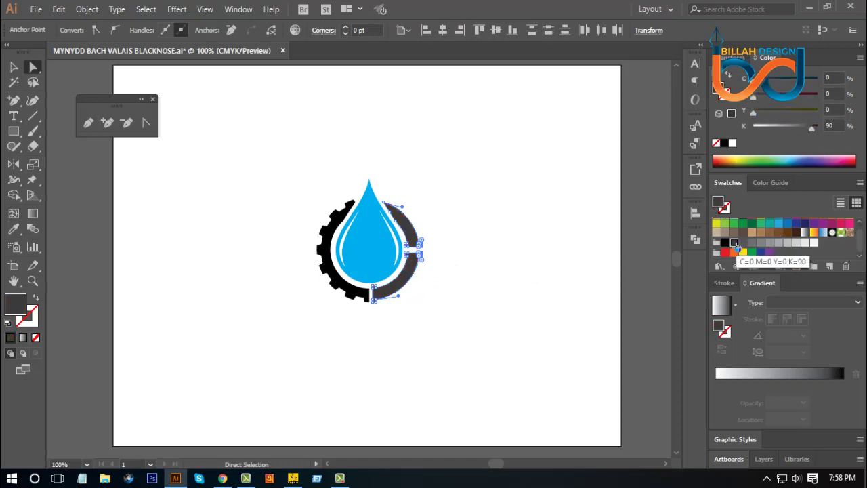
left_click(544, 285)
Make the gear dark blue, lighten its blue, and change the arc to a lighter grey.
left_click(363, 301)
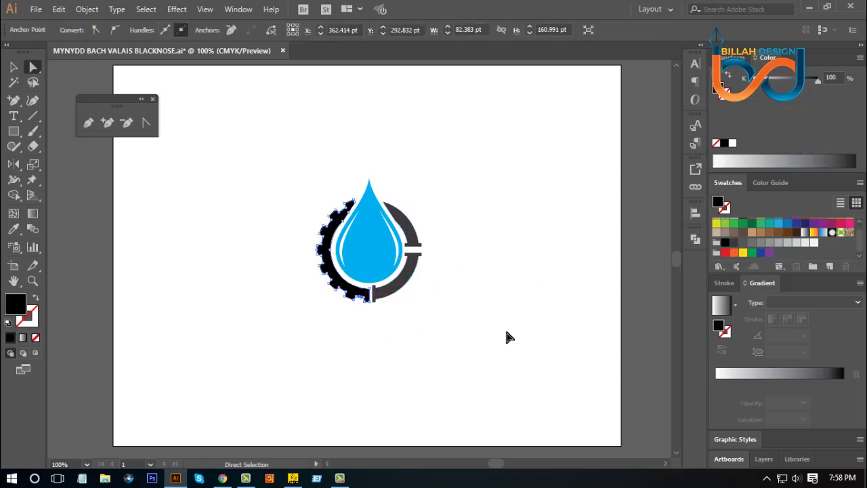
scroll(782, 244, "up", 1)
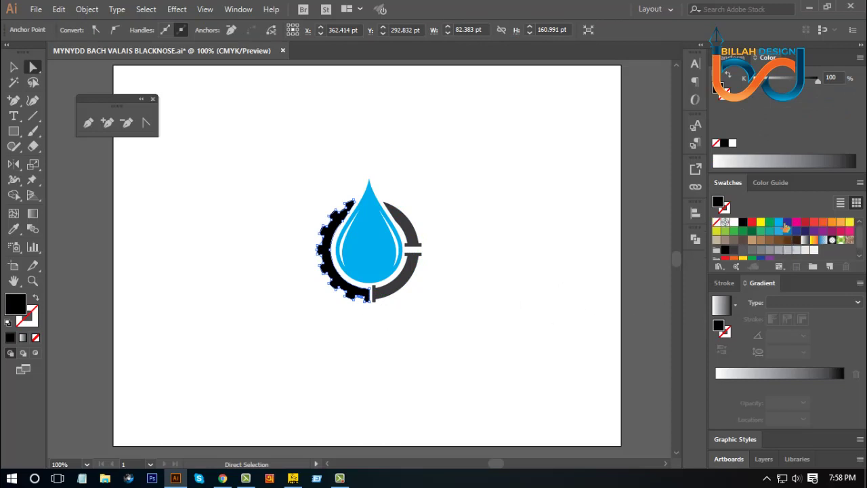
left_click(787, 221)
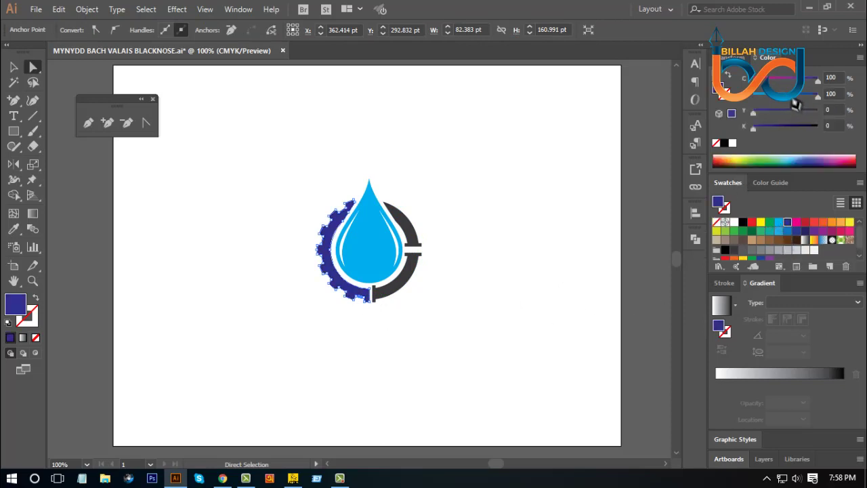
left_click(791, 98)
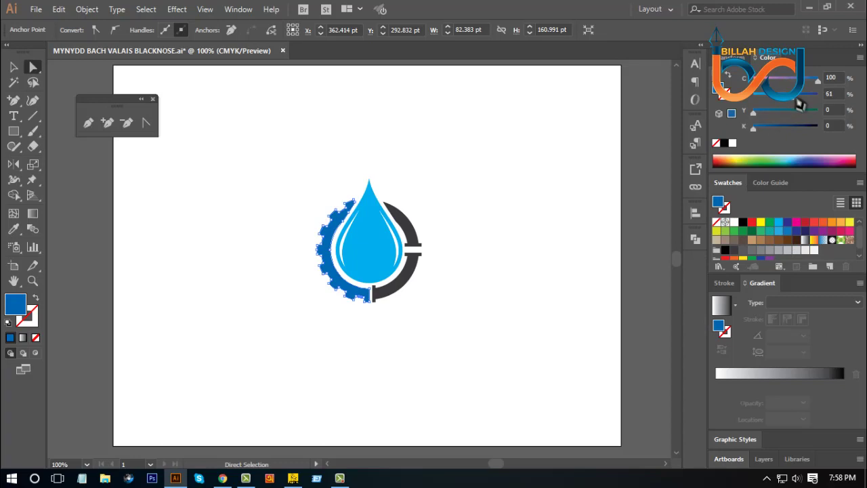
left_click(510, 258)
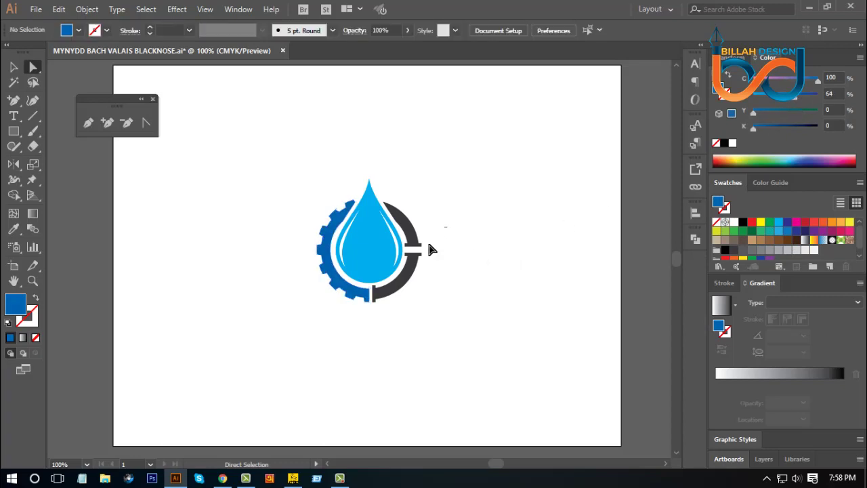
left_click_drag(425, 270, 413, 268)
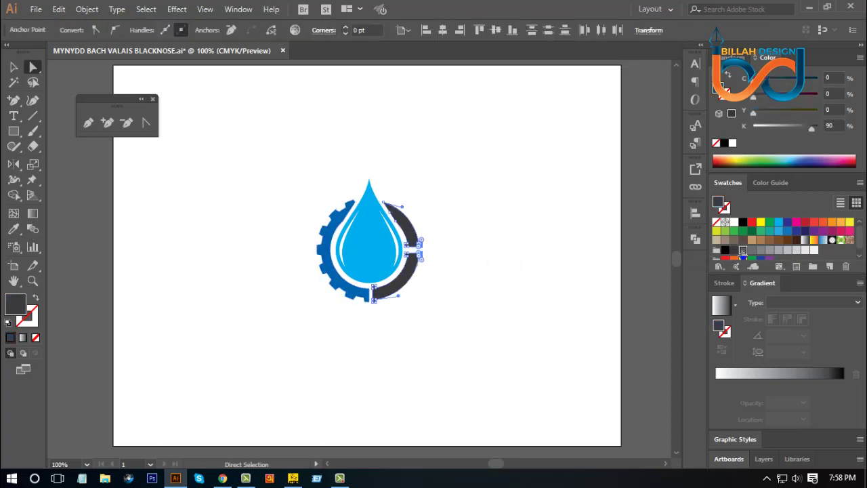
left_click(750, 254)
Zoom out and move the whole logo higher on the artboard.
key("v")
left_click(532, 285)
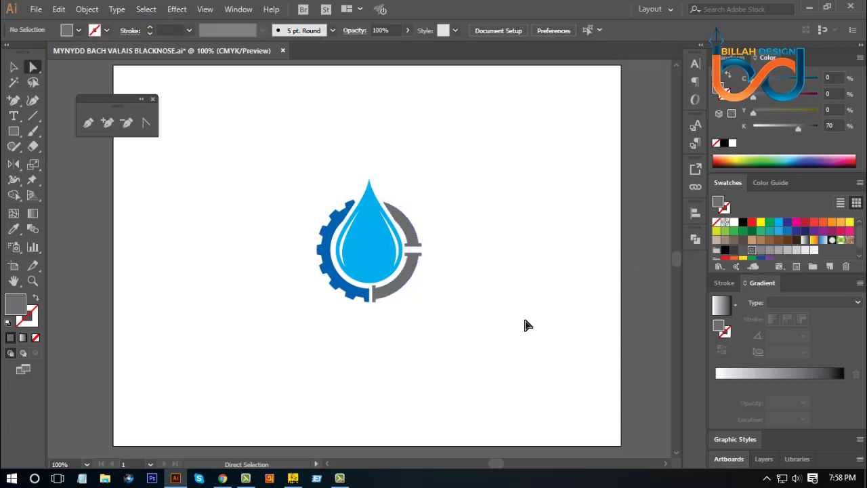
scroll(416, 245, "down", 1)
left_click_drag(298, 181, 439, 297)
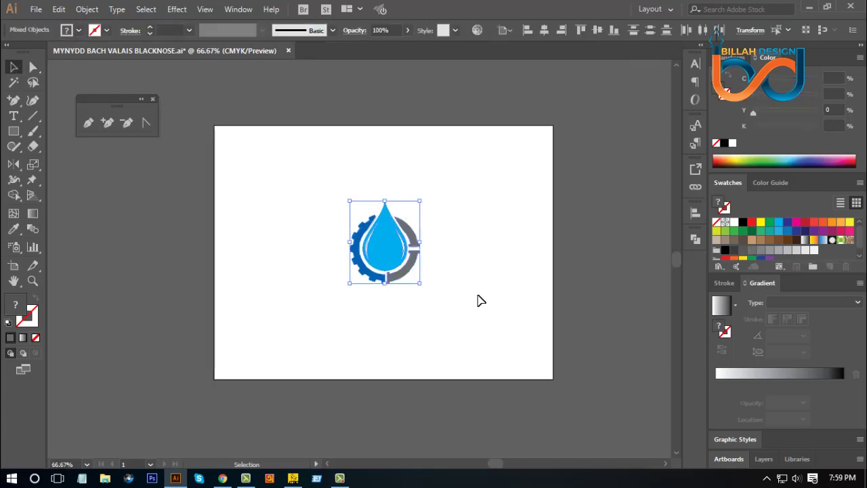
key("a")
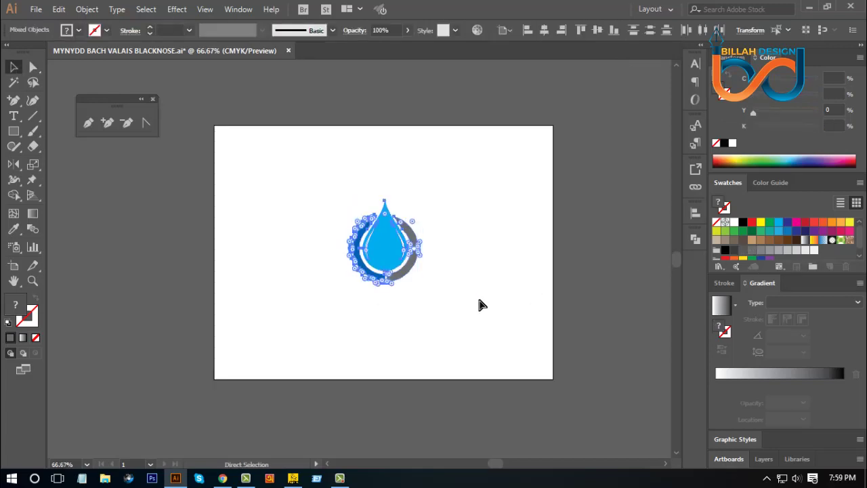
key("v")
left_click(441, 291)
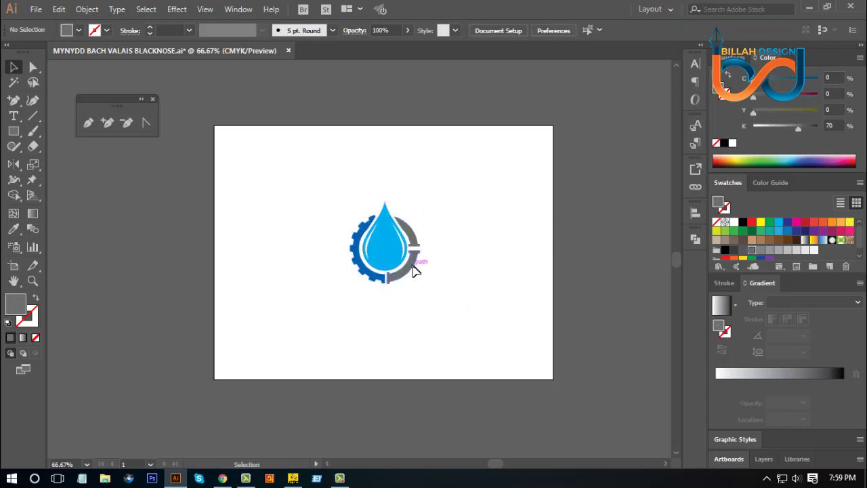
left_click_drag(413, 267, 416, 237)
left_click(453, 290)
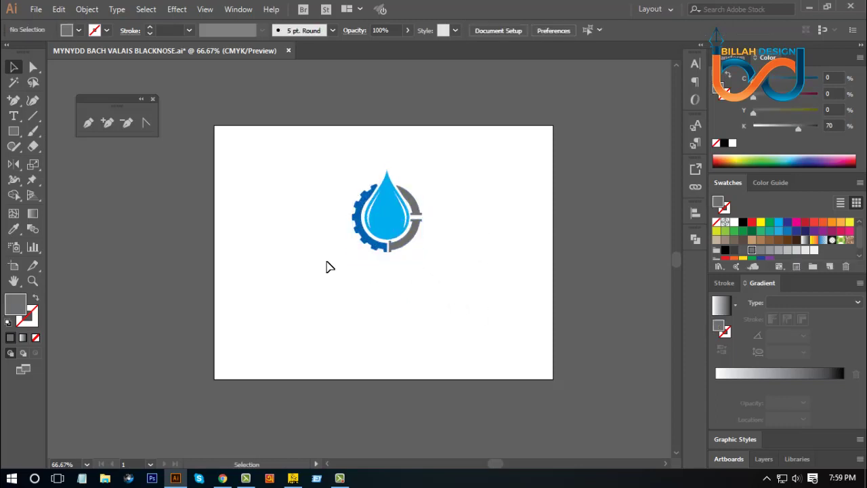
Nudge the logo slightly left and close the floating pen tools panel.
left_click_drag(313, 258, 478, 285)
left_click_drag(428, 187, 521, 264)
left_click_drag(393, 221, 389, 221)
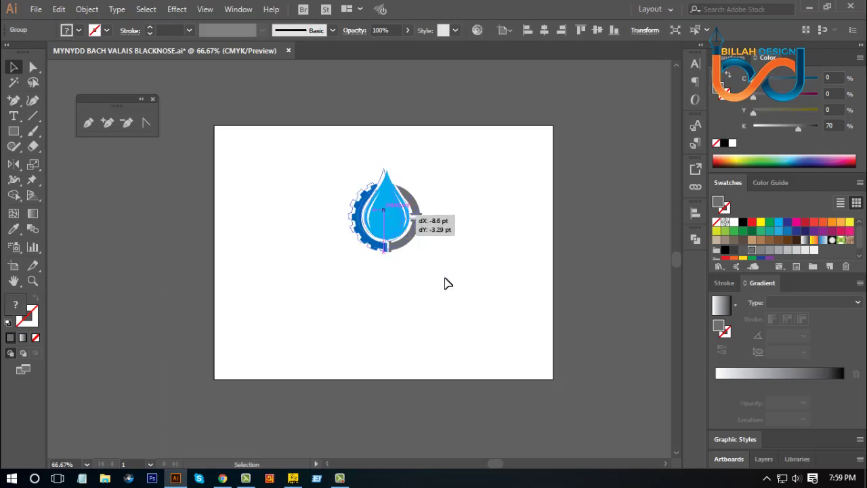
left_click(443, 282)
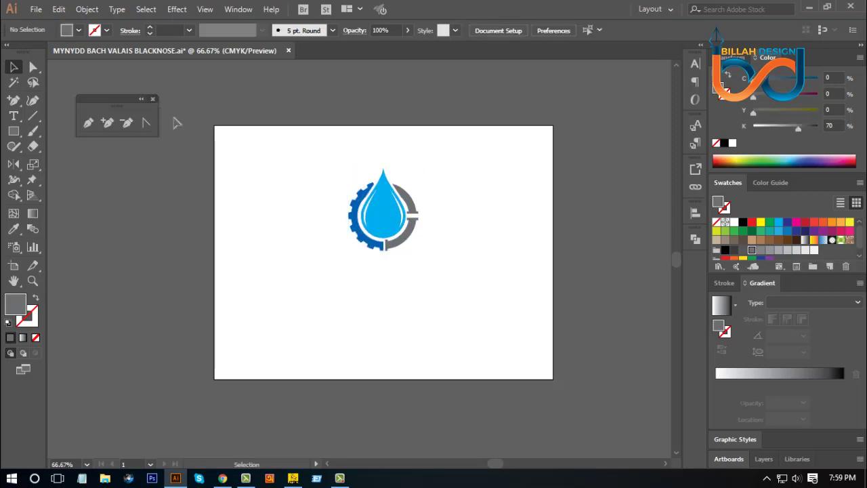
left_click(153, 99)
left_click(18, 121)
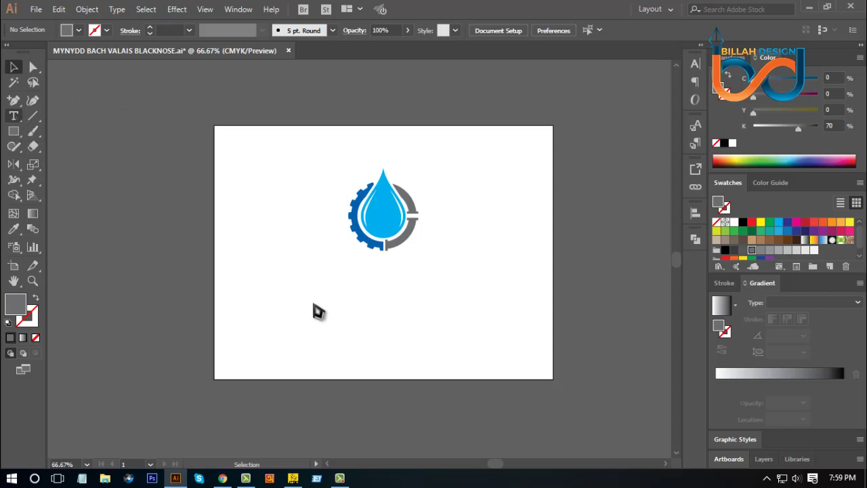
Type 'Plumbing company' in 48 pt below the logo.
left_click(292, 282)
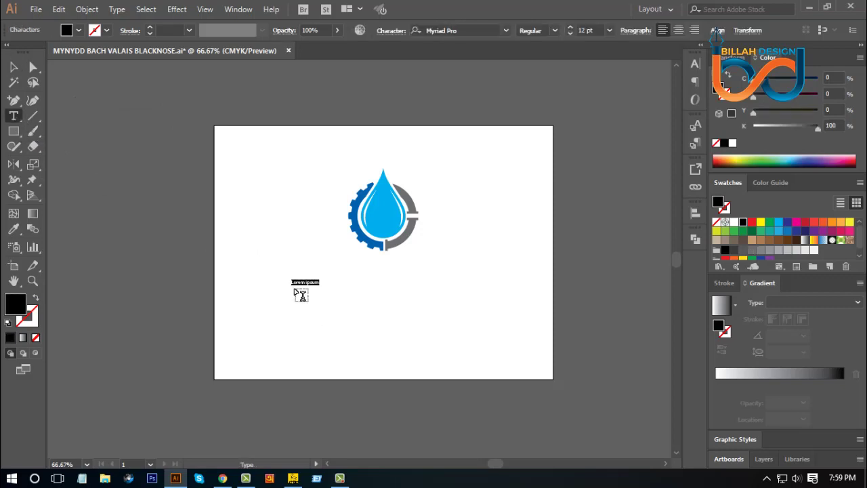
right_click(306, 287)
mouse_move(342, 107)
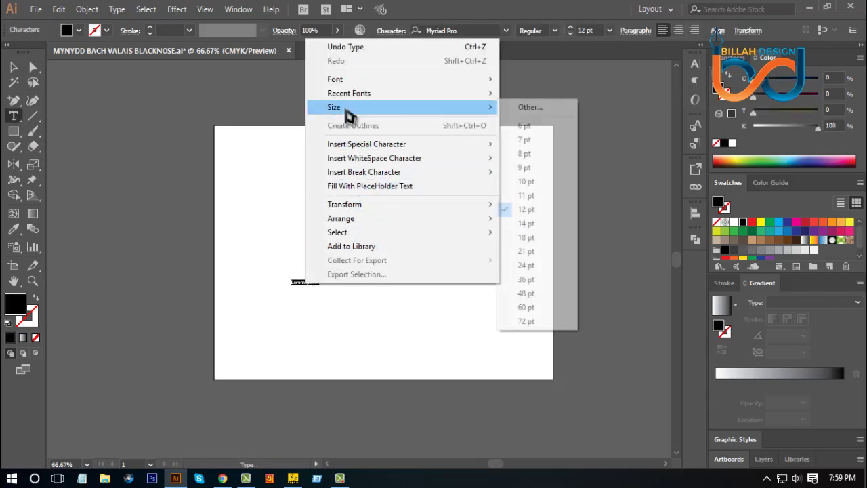
left_click(534, 293)
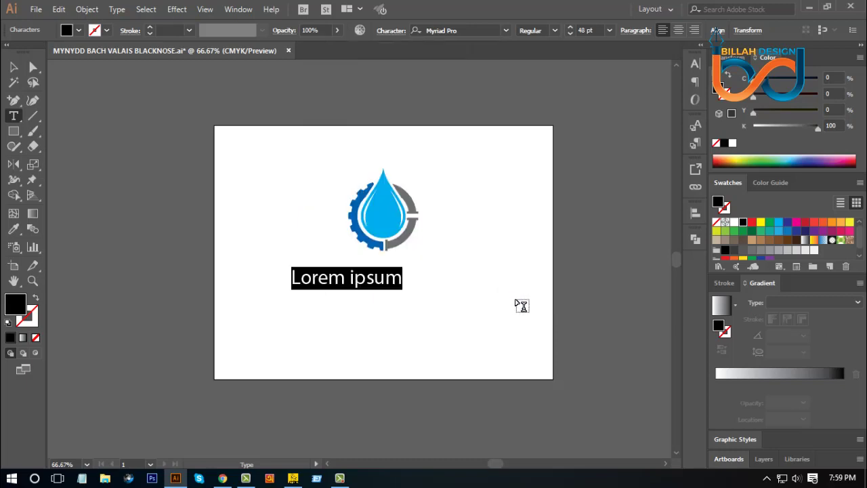
type("Pl")
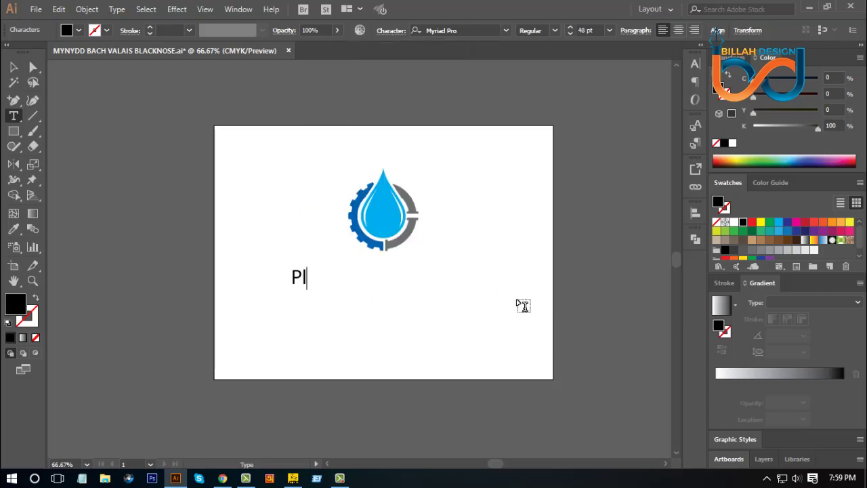
type("umbing company")
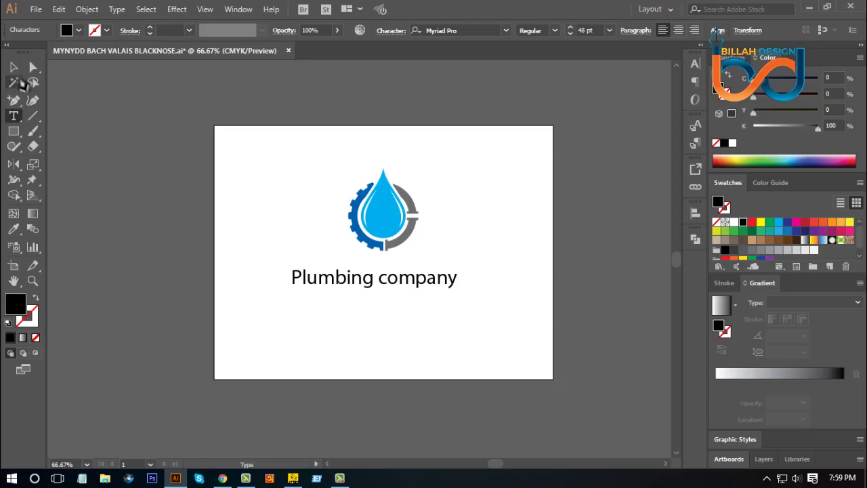
Centre the text under the logo and set it in the Asimov font.
left_click(14, 67)
left_click(375, 336)
mouse_move(416, 285)
left_mouse_down()
mouse_move(449, 226)
mouse_move(426, 282)
left_mouse_up()
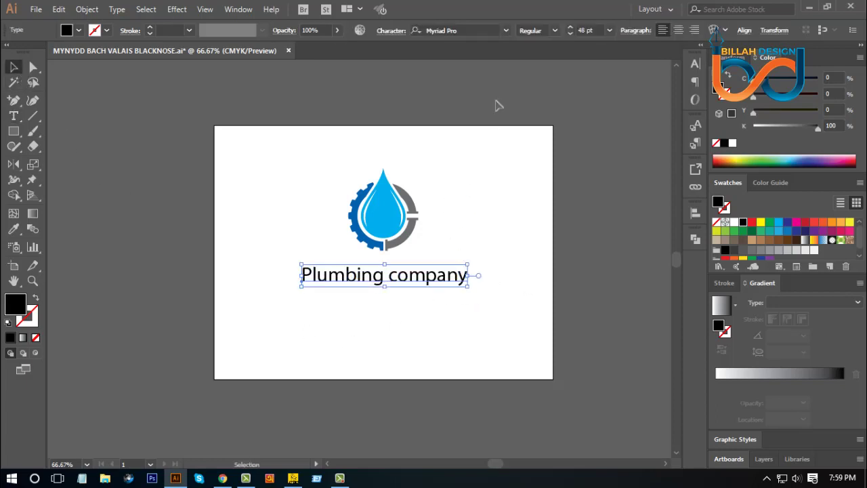
left_click(479, 29)
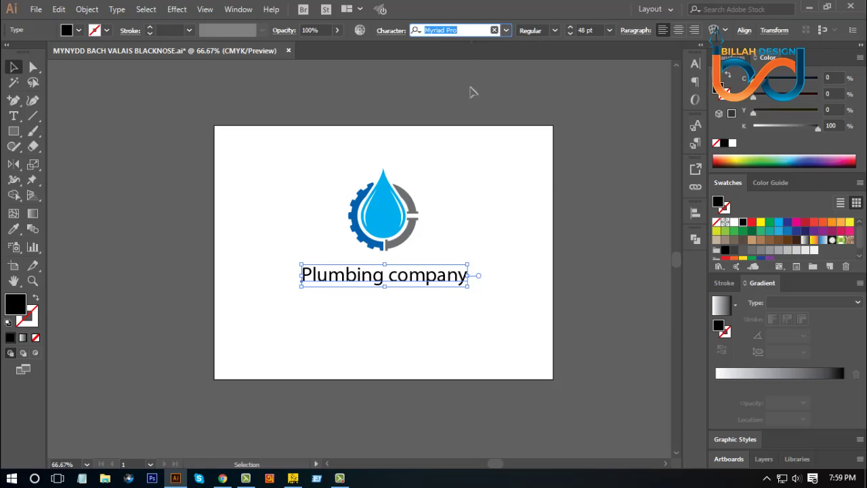
right_click(459, 176)
mouse_move(498, 225)
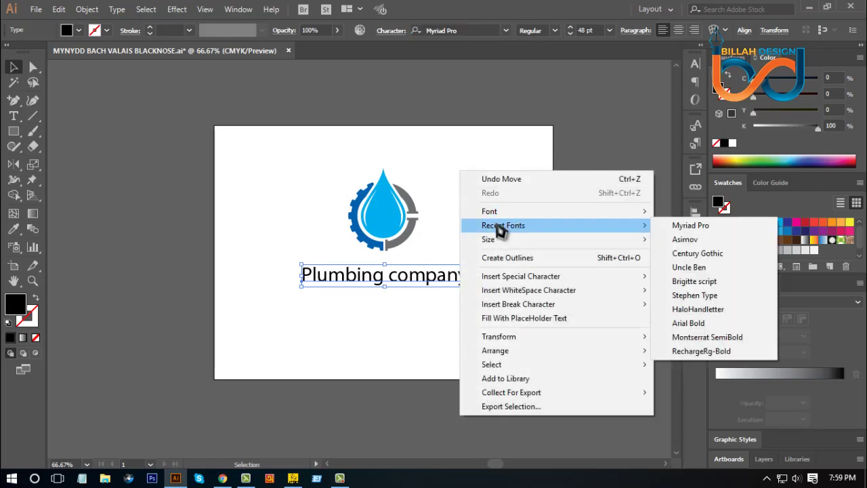
left_click(673, 241)
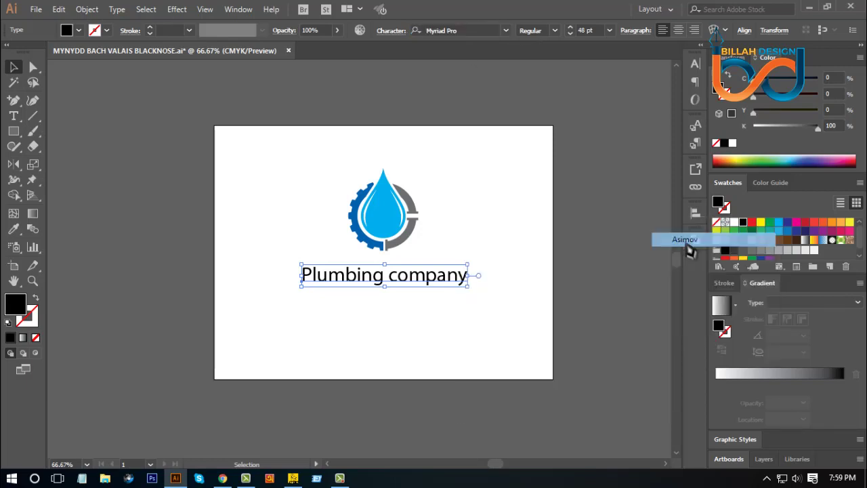
left_click(454, 325)
left_click_drag(429, 286, 434, 284)
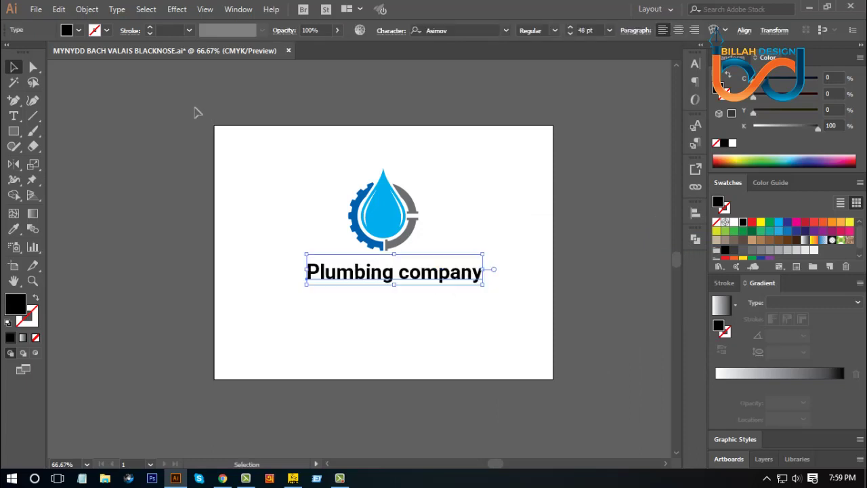
Change the text case to UPPERCASE.
left_click(117, 10)
mouse_move(170, 206)
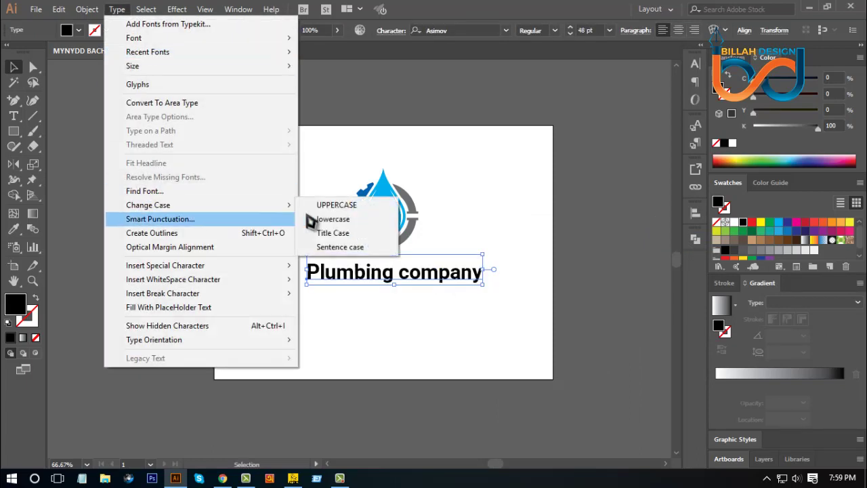
left_click(333, 204)
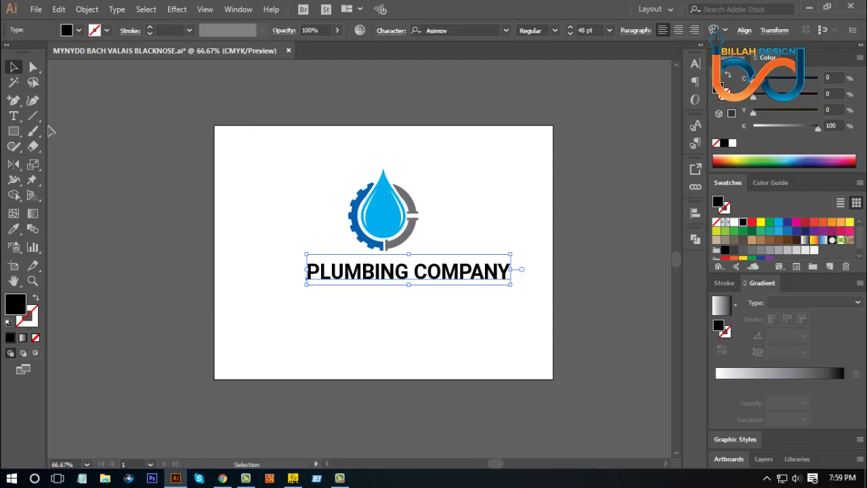
left_click(14, 116)
Replace the space with a line break so COMPANY sits under PLUMBING, and shift the text right.
left_click(412, 271)
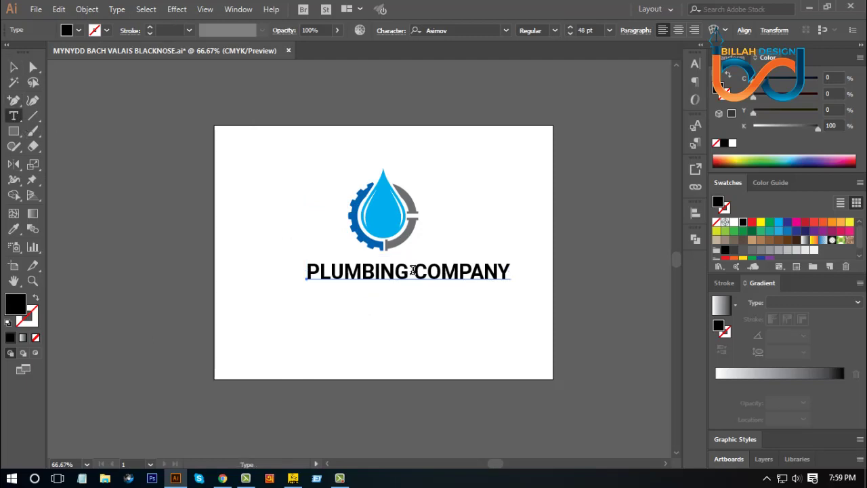
left_click_drag(408, 271, 415, 272)
key("Return")
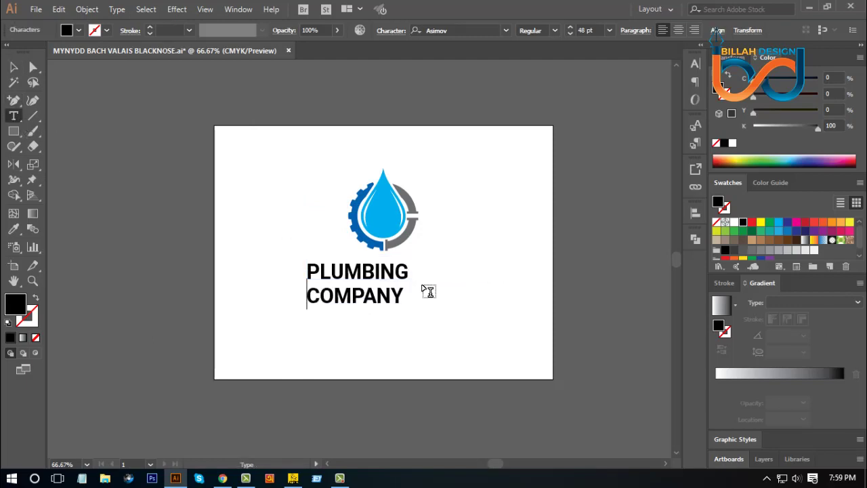
left_click(15, 70)
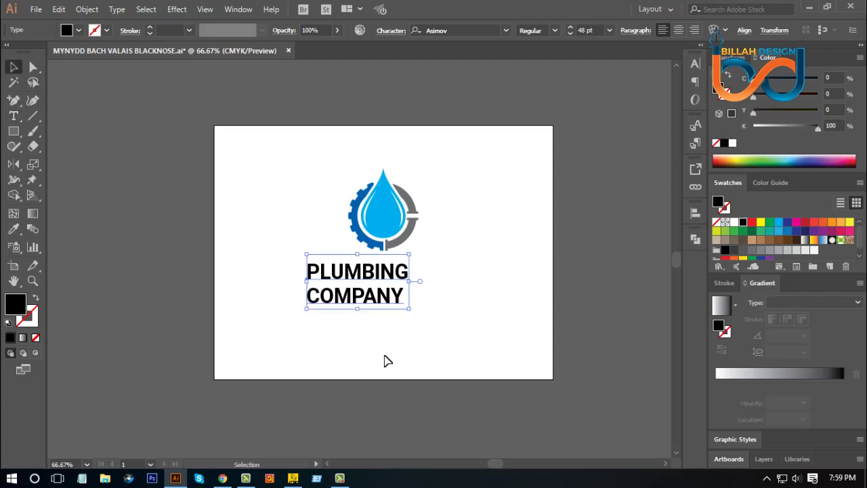
left_click(386, 359)
left_click_drag(377, 305, 392, 304)
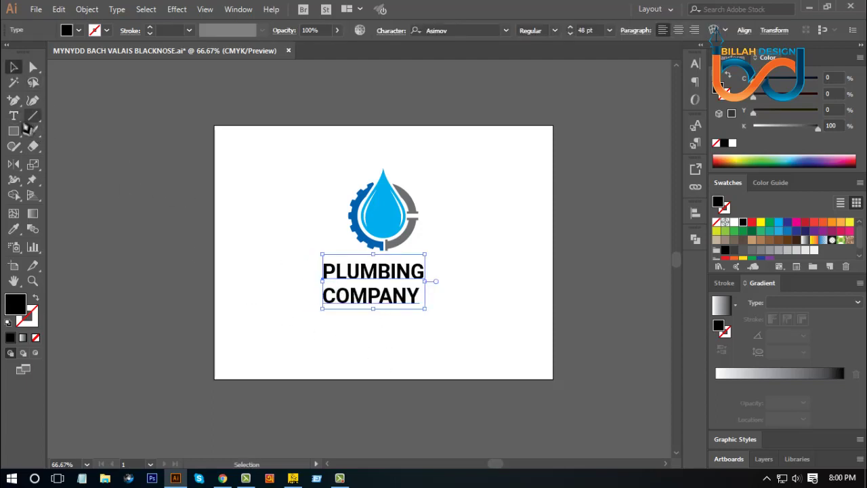
Set the word COMPANY to 19 pt.
left_click(14, 116)
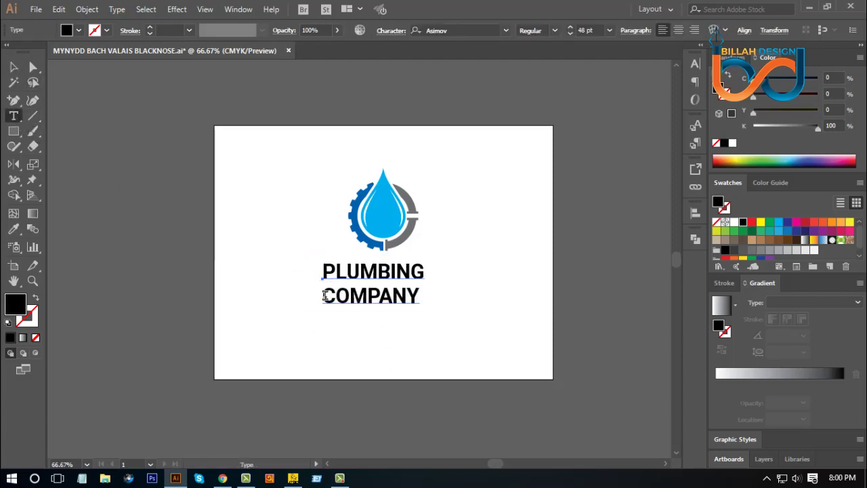
left_click_drag(324, 295, 416, 296)
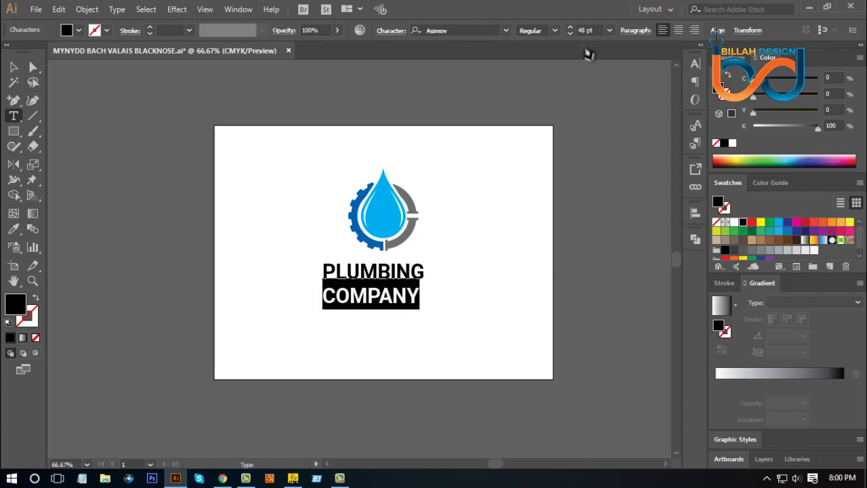
scroll(590, 29, "down", 20)
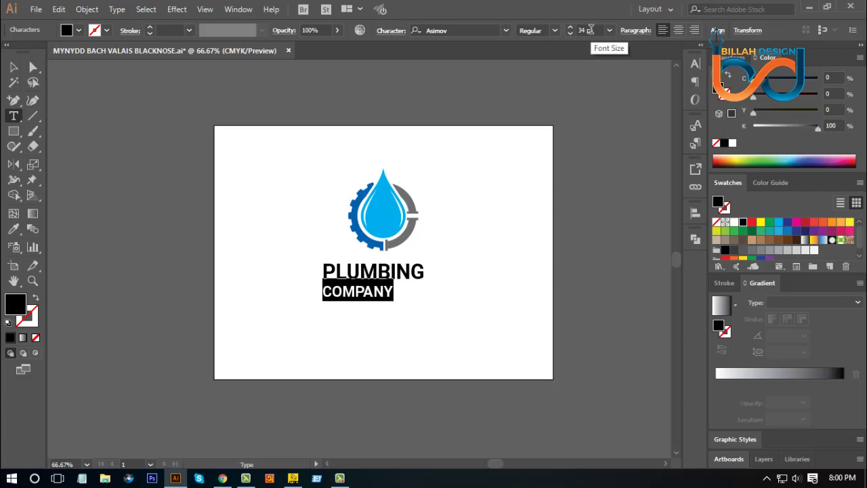
scroll(589, 29, "down", 8)
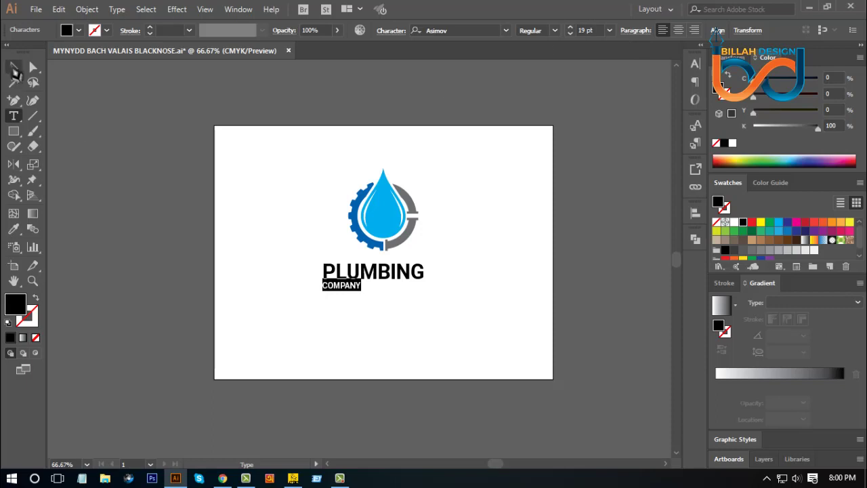
left_click(13, 67)
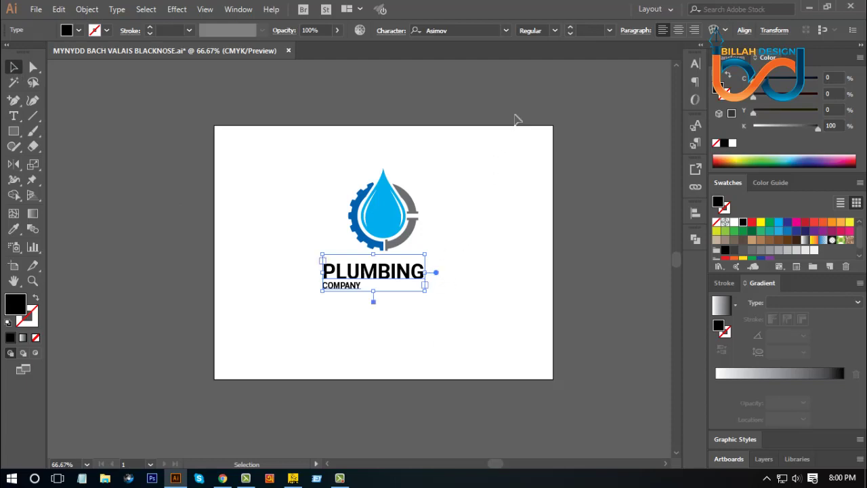
Justify all lines so COMPANY spans PLUMBING's width, and centre the wordmark under the icon.
left_click(633, 30)
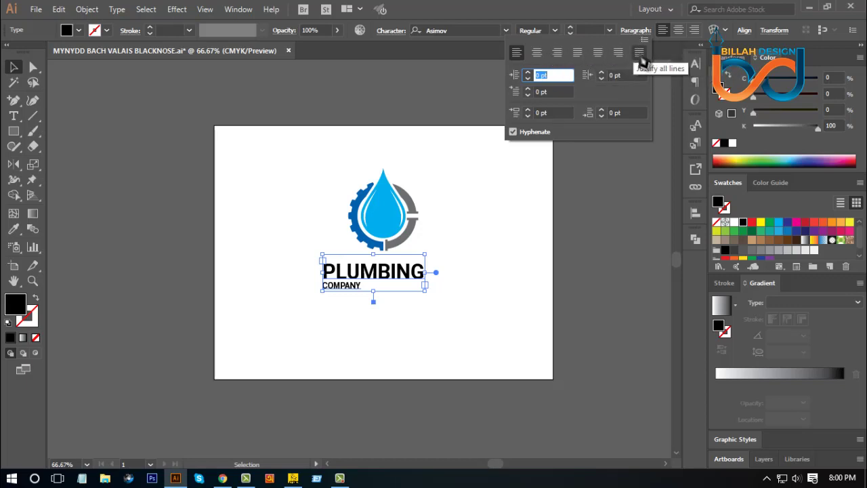
left_click(640, 54)
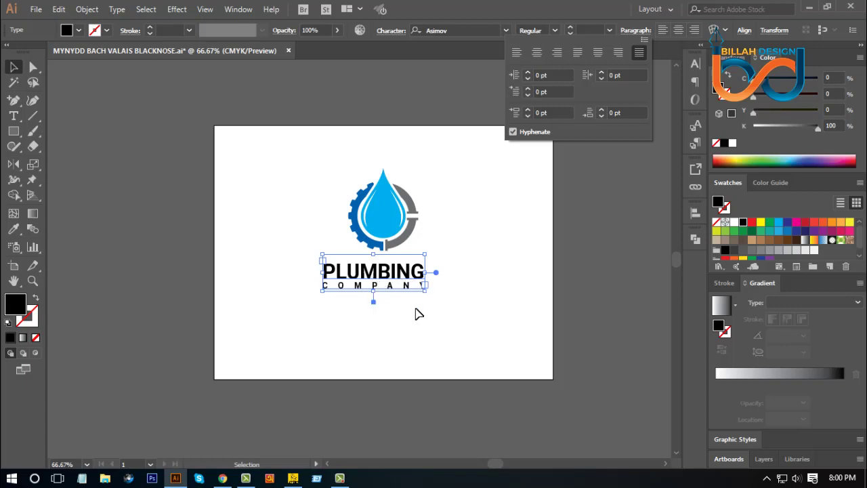
left_click_drag(376, 288, 384, 296)
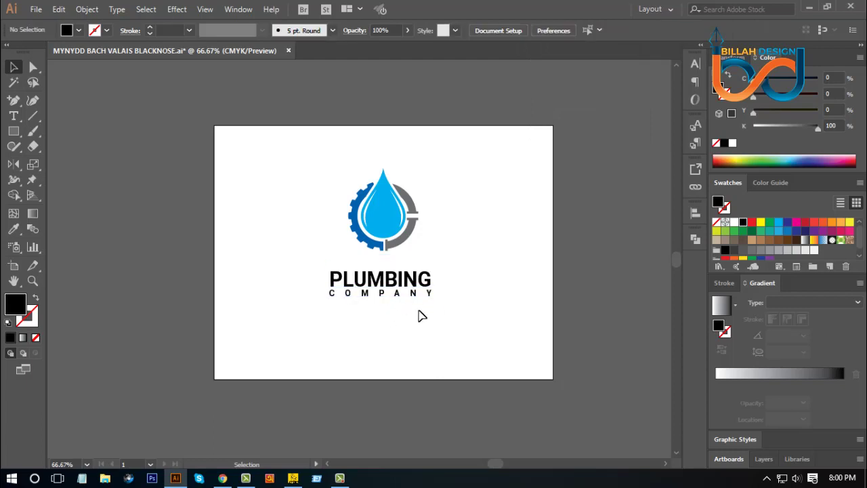
Convert the PLUMBING COMPANY text to outlines.
left_click(408, 296)
right_click(479, 204)
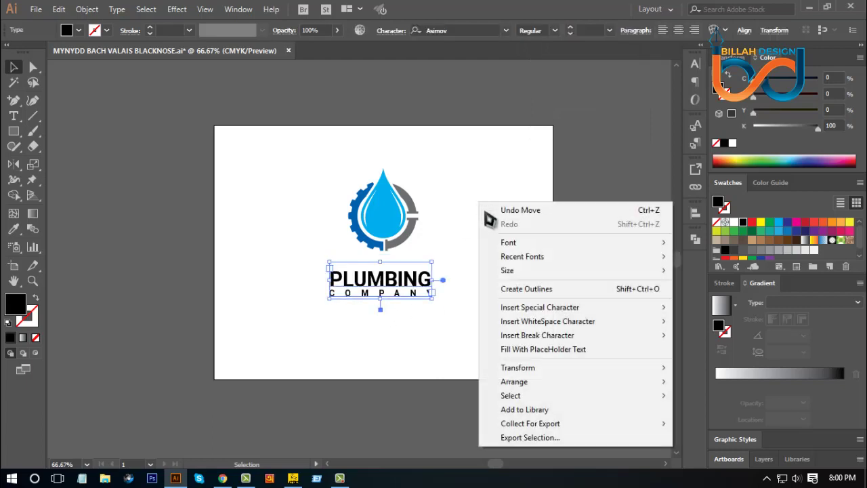
left_click(522, 294)
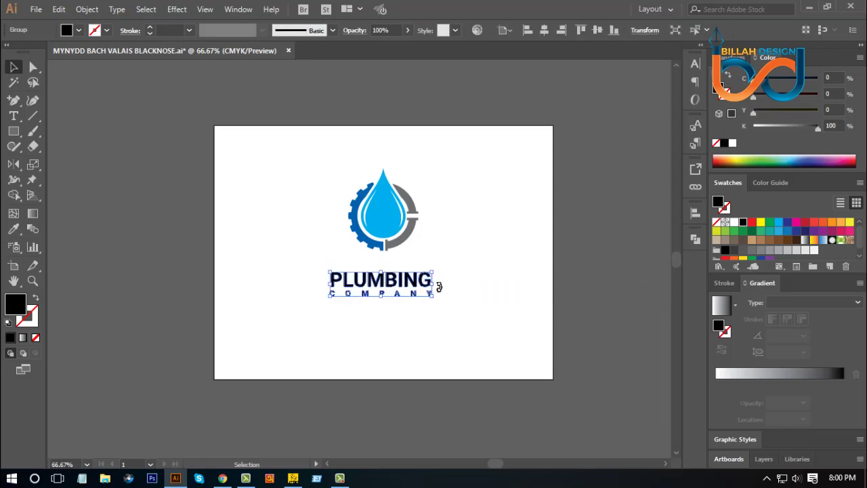
Move the outlined wordmark up closer to the icon and slightly resize the icon.
left_click_drag(436, 287, 474, 274)
left_click(437, 308)
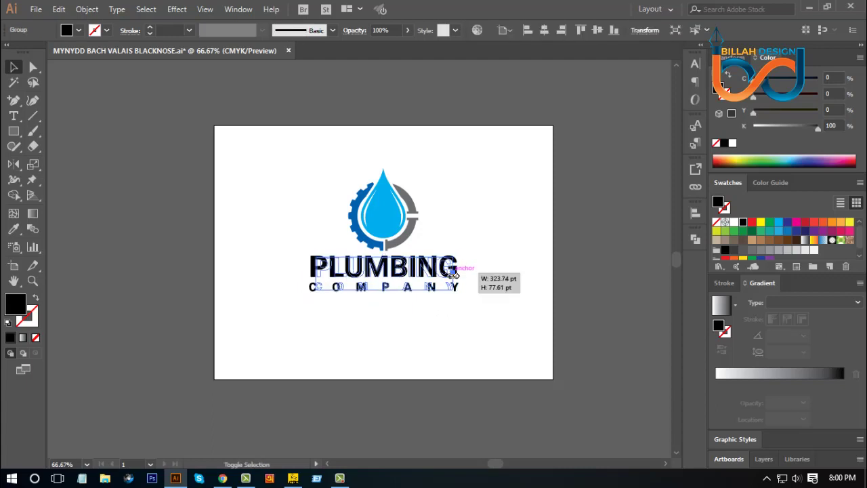
key("ctrl+z")
key("ctrl+z")
key("ctrl+z")
left_click_drag(480, 200, 352, 301)
left_click_drag(392, 277, 390, 250)
left_click(428, 316)
left_click(387, 144)
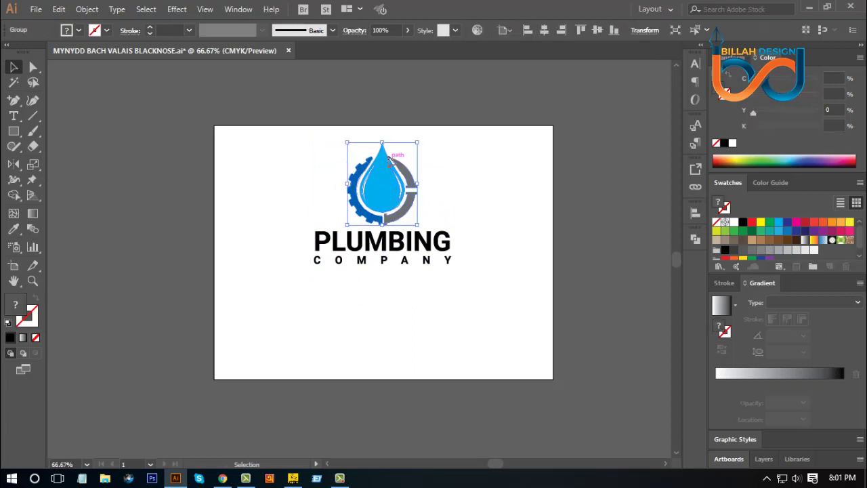
left_click_drag(385, 144, 385, 151)
left_click(433, 223)
Colour the wordmark with the gear's blue using the Eyedropper.
left_click(434, 244)
left_click(13, 229)
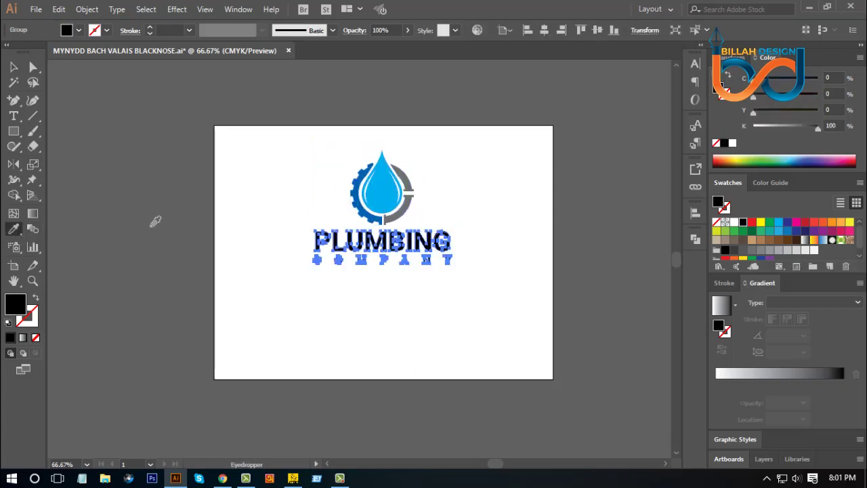
left_click(352, 190)
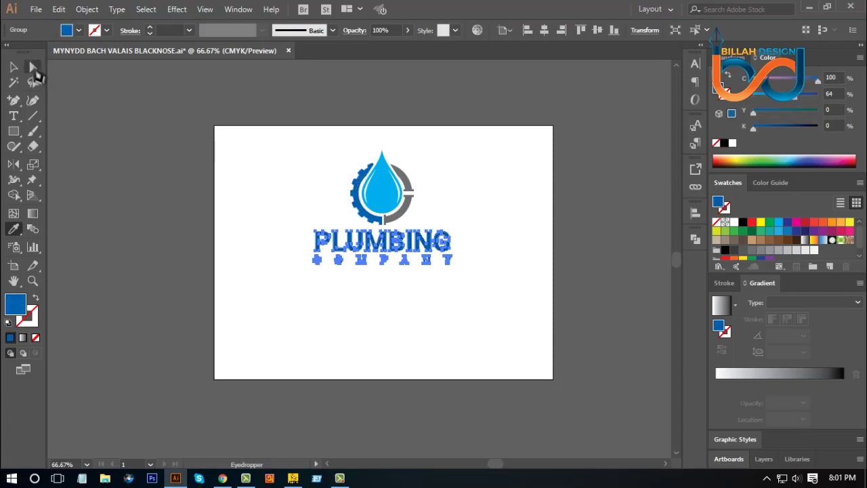
Colour just the COMPANY letters with the ring's grey using the Eyedropper.
left_click(33, 66)
left_click(285, 296)
left_click_drag(273, 290, 479, 257)
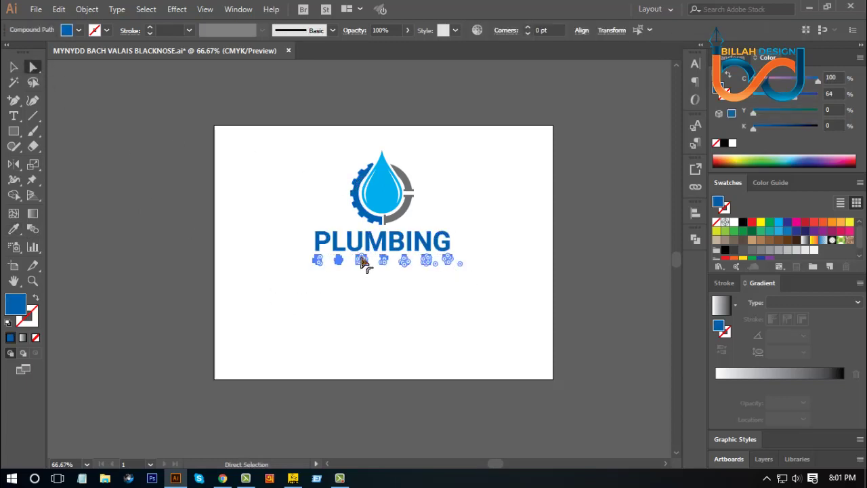
left_click(14, 231)
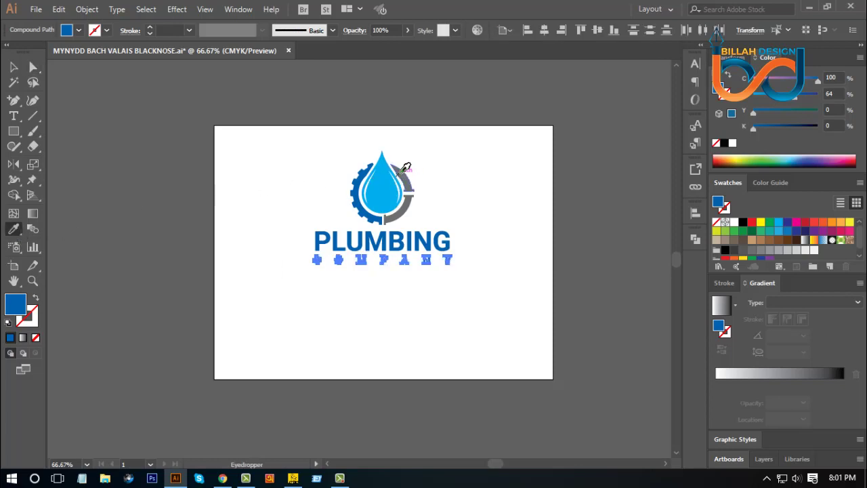
left_click(407, 167)
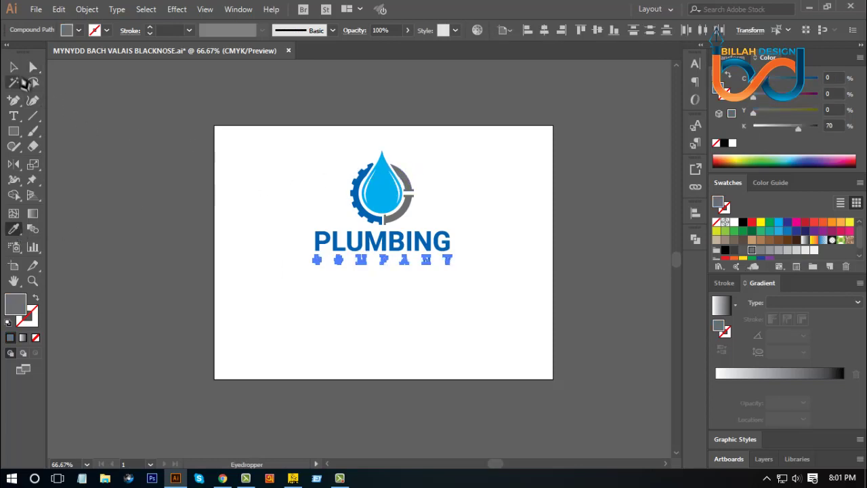
key("v")
left_click(201, 264)
scroll(451, 325, "right", 1)
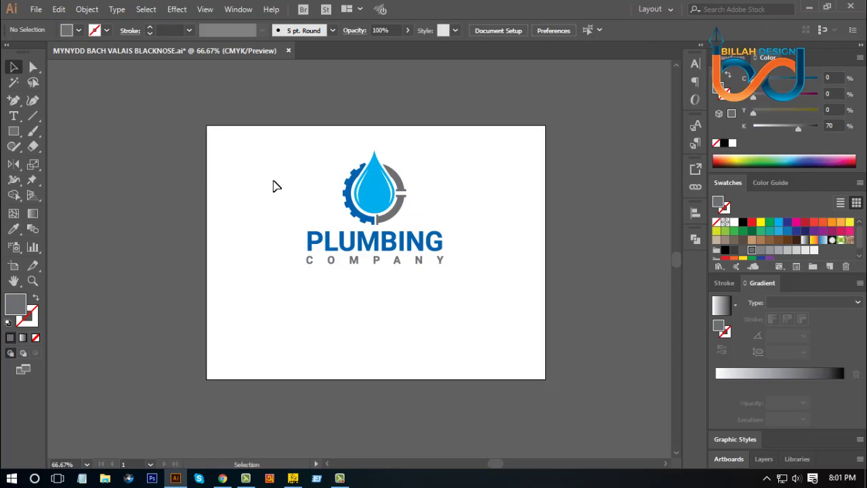
Place a copy of the logo below and move its icon beside the PLUMBING COMPANY wordmark.
left_click(413, 249)
left_click_drag(409, 249, 523, 300)
left_click(457, 310)
left_click(398, 230)
left_click(513, 364)
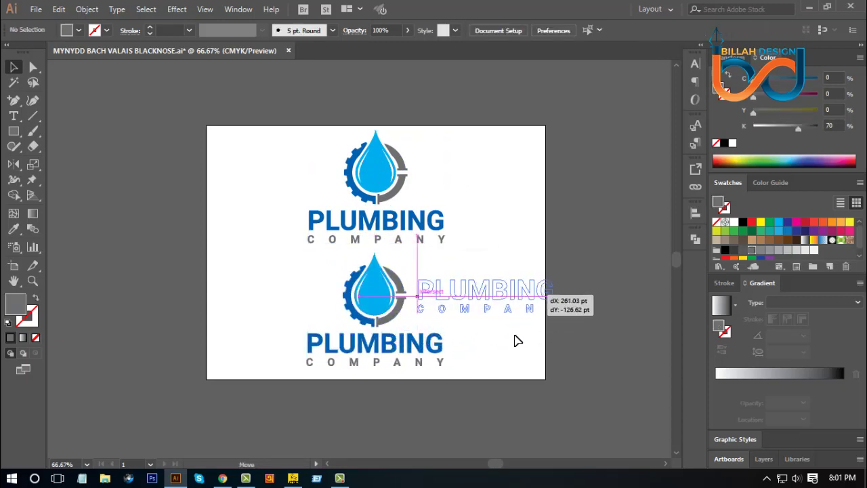
left_click(385, 319)
left_click_drag(374, 261, 359, 254)
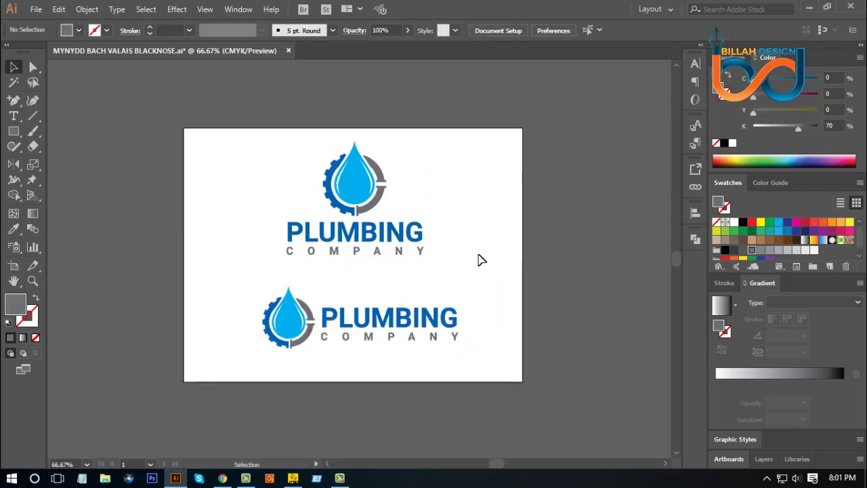